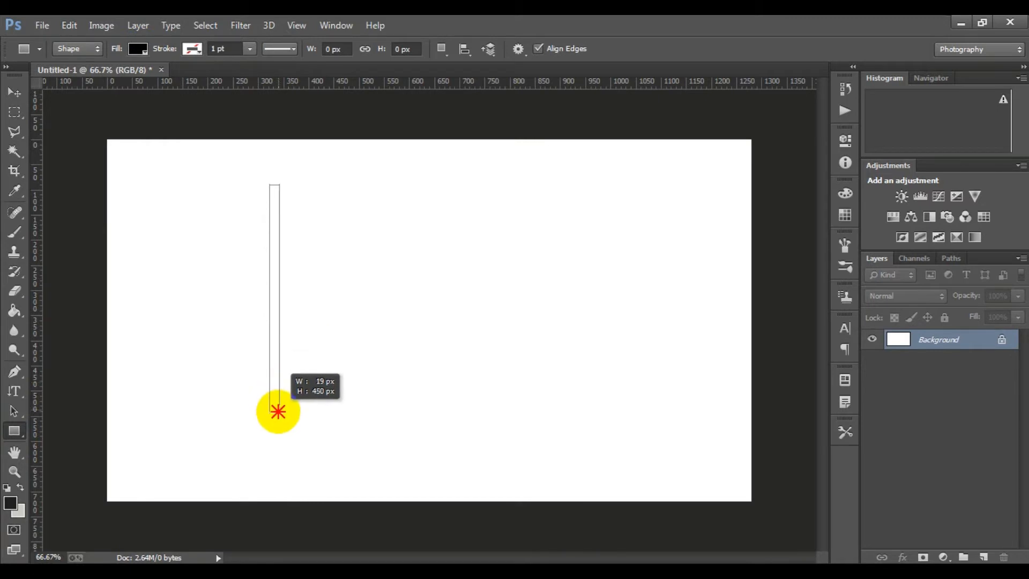
Step: Rasterize the Rectangle 1 shape layer
{"action": "left_click", "coordinate": [925, 347]}
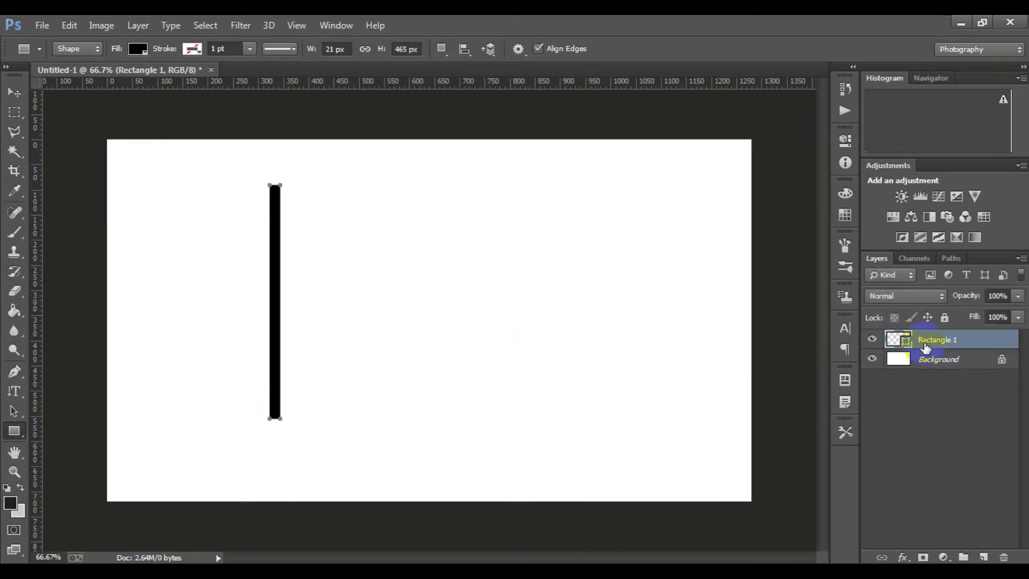
{"action": "right_click", "coordinate": [938, 349]}
{"action": "left_click", "coordinate": [908, 338]}
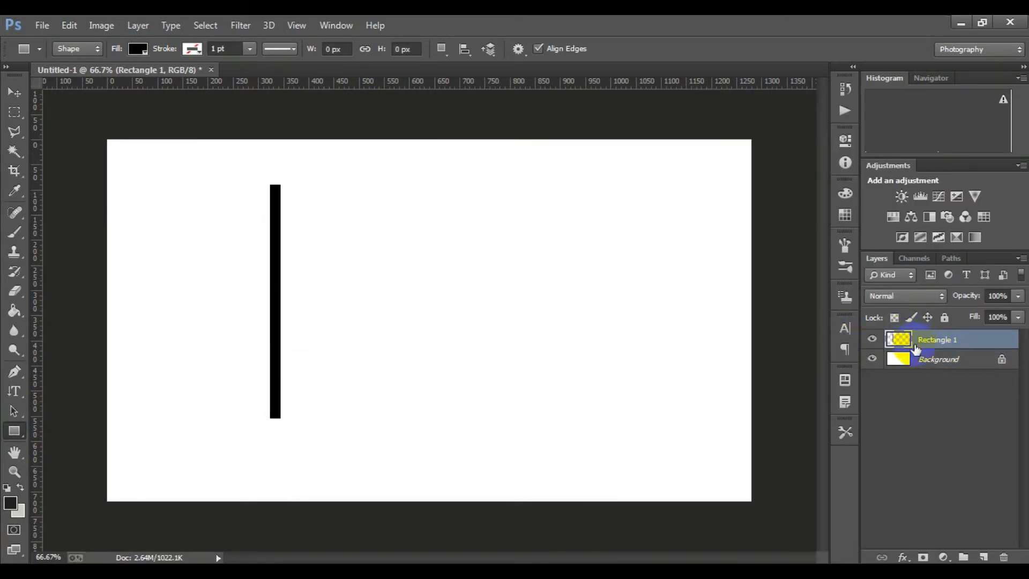
Step: Duplicate the vertical bar towards the middle of the canvas and rotate the copy to horizontal
{"action": "key", "text": "v"}
{"action": "left_click_drag", "start_coordinate": [275, 239], "coordinate": [468, 246]}
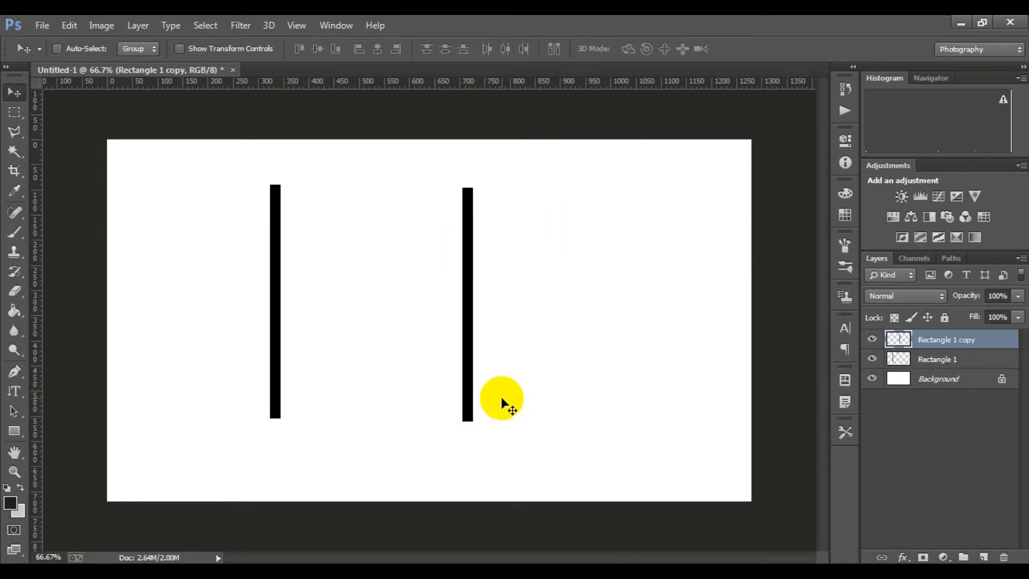
{"action": "key", "text": "ctrl+t"}
{"action": "left_click_drag", "start_coordinate": [496, 400], "coordinate": [311, 345]}
{"action": "key", "text": "Return"}
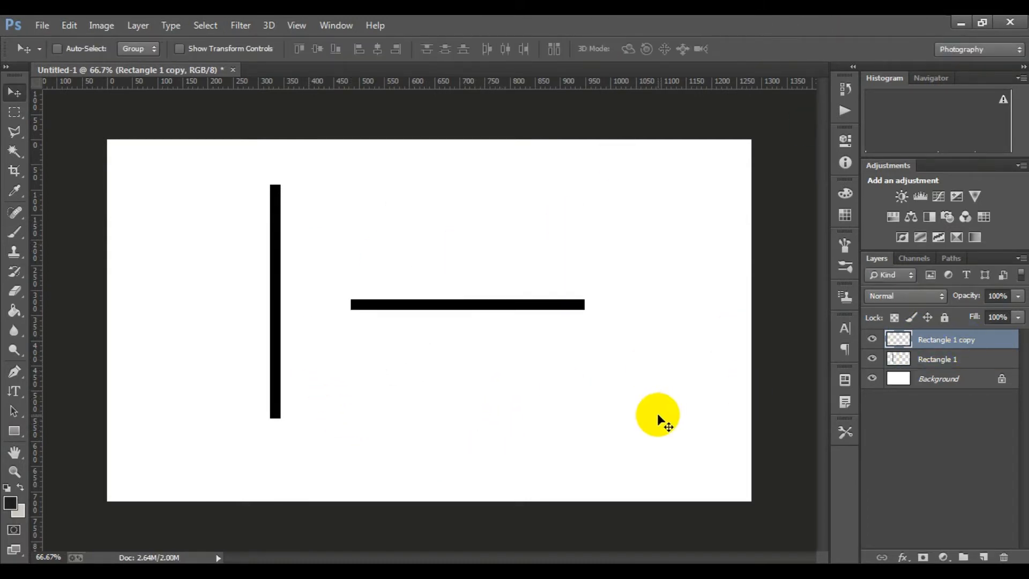
Step: Duplicate the horizontal bar, rotate the copy 90° and centre it over the original bar to form a cross
{"action": "left_click", "coordinate": [438, 305]}
{"action": "left_click_drag", "start_coordinate": [438, 304], "coordinate": [437, 262]}
{"action": "key", "text": "ctrl+t"}
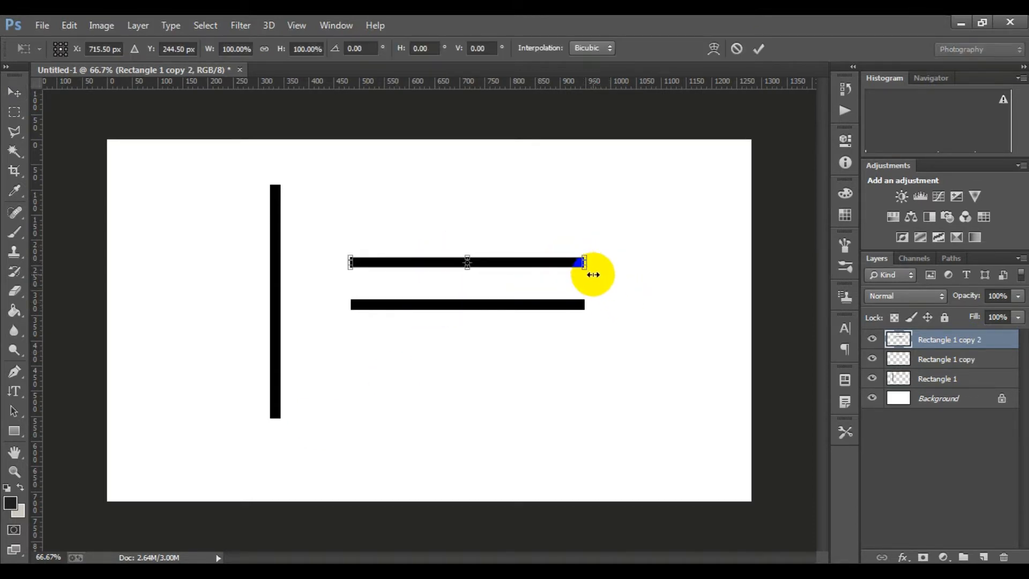
{"action": "left_click_drag", "start_coordinate": [593, 274], "coordinate": [448, 345]}
{"action": "left_click_drag", "start_coordinate": [471, 253], "coordinate": [466, 285]}
{"action": "key", "text": "ctrl+plus"}
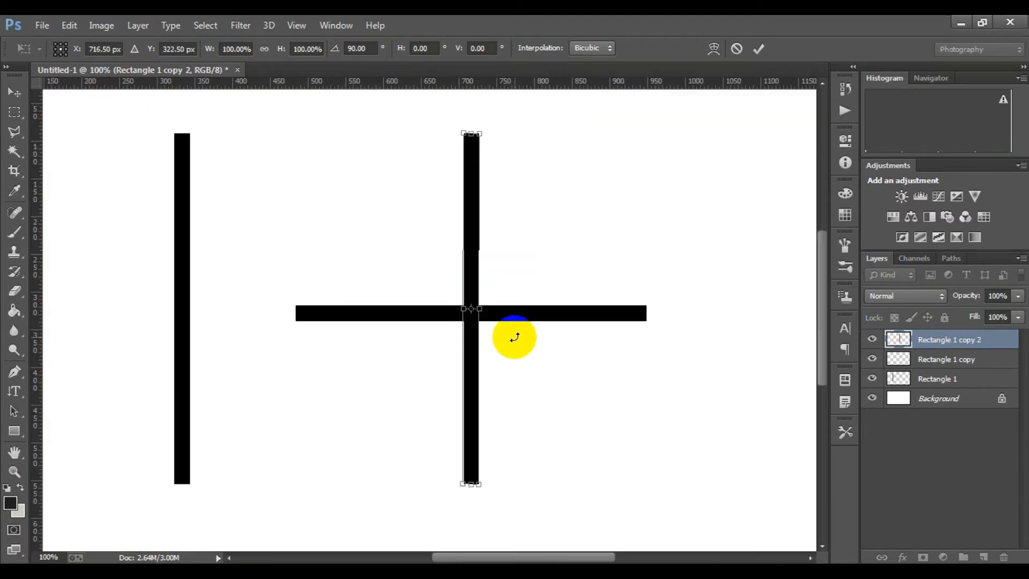
{"action": "left_click", "coordinate": [758, 48]}
{"action": "key", "text": "super"}
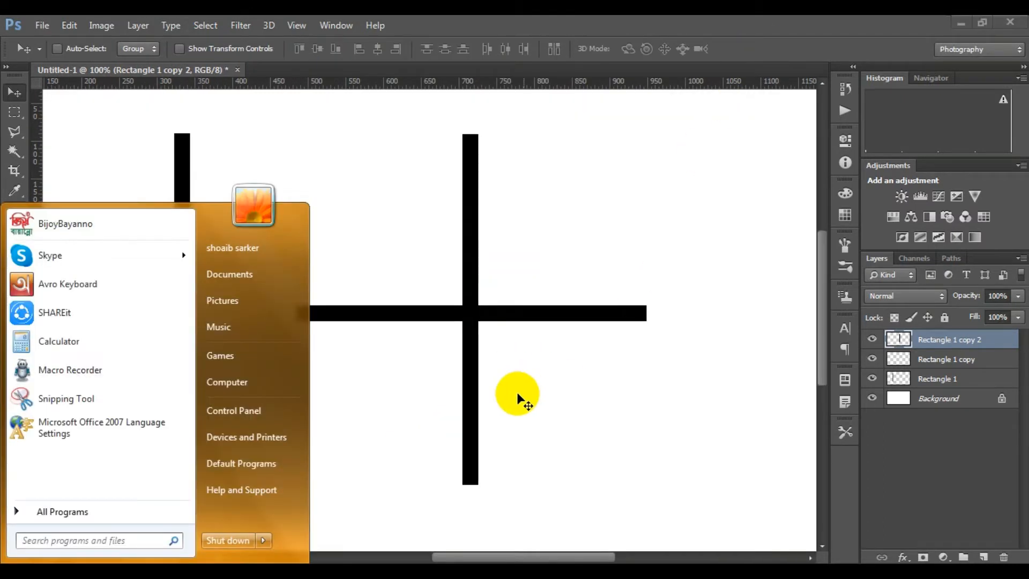
{"action": "key", "text": "super"}
Step: Add two parallel 45° diagonals over the cross's lower-right and upper-left arms, using rotated copies of the far-left bar
{"action": "key", "text": "ctrl+minus"}
{"action": "key", "text": "ctrl+minus"}
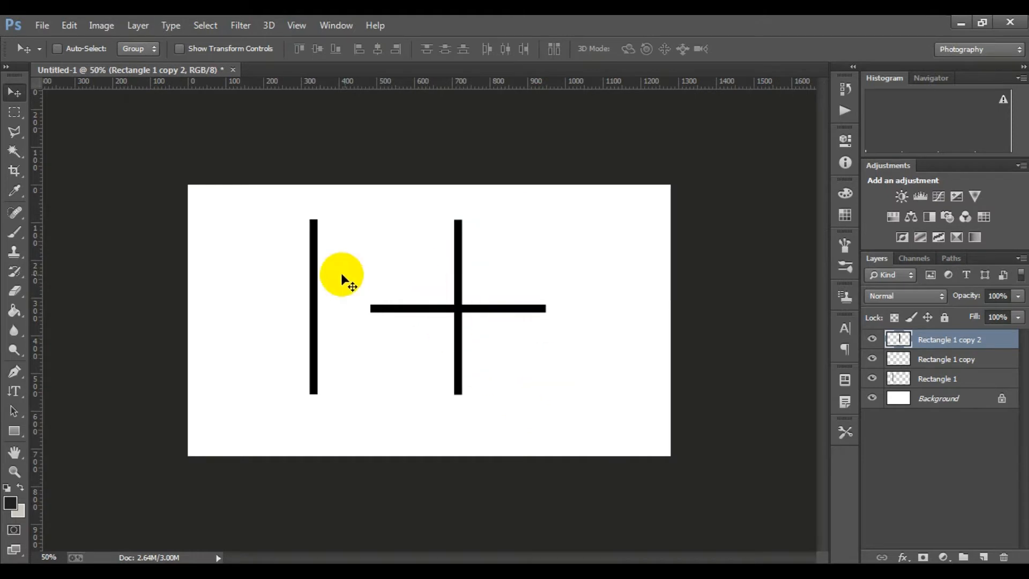
{"action": "left_click_drag", "start_coordinate": [315, 262], "coordinate": [494, 295]}
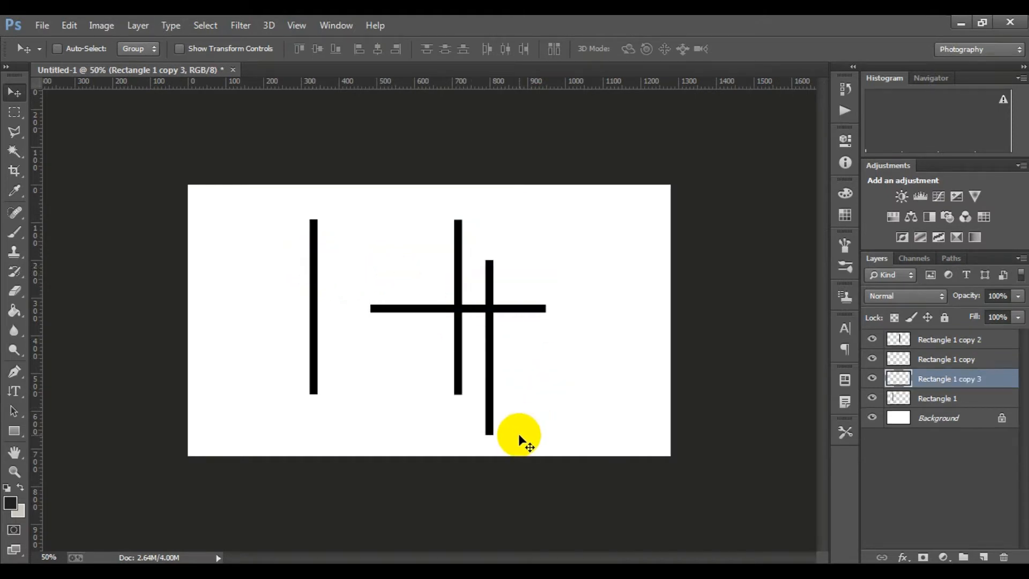
{"action": "key", "text": "ctrl+t"}
{"action": "left_click_drag", "start_coordinate": [510, 433], "coordinate": [413, 433]}
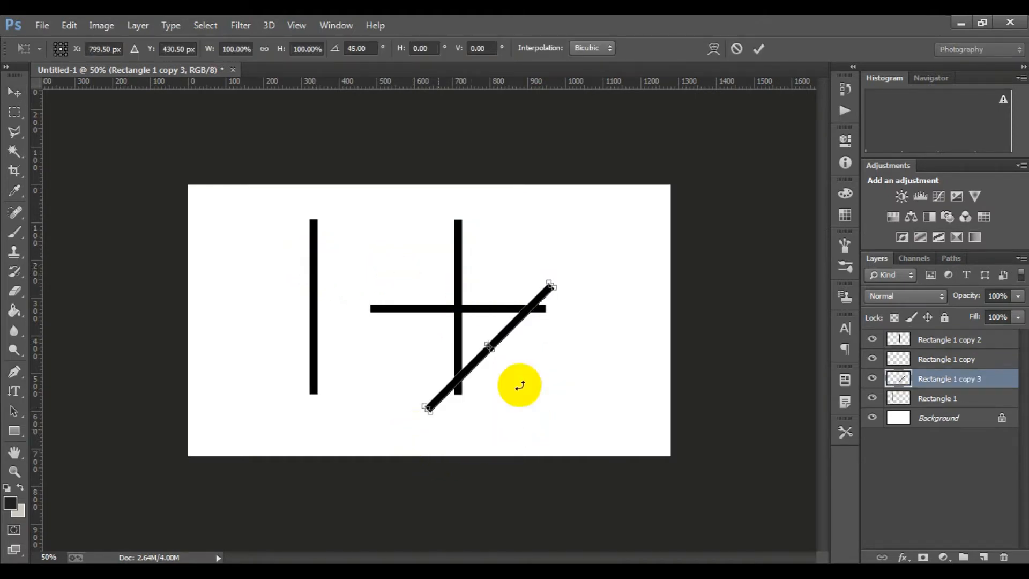
{"action": "left_click", "coordinate": [758, 49]}
{"action": "left_click_drag", "start_coordinate": [499, 333], "coordinate": [429, 259]}
{"action": "key", "text": "ctrl+plus"}
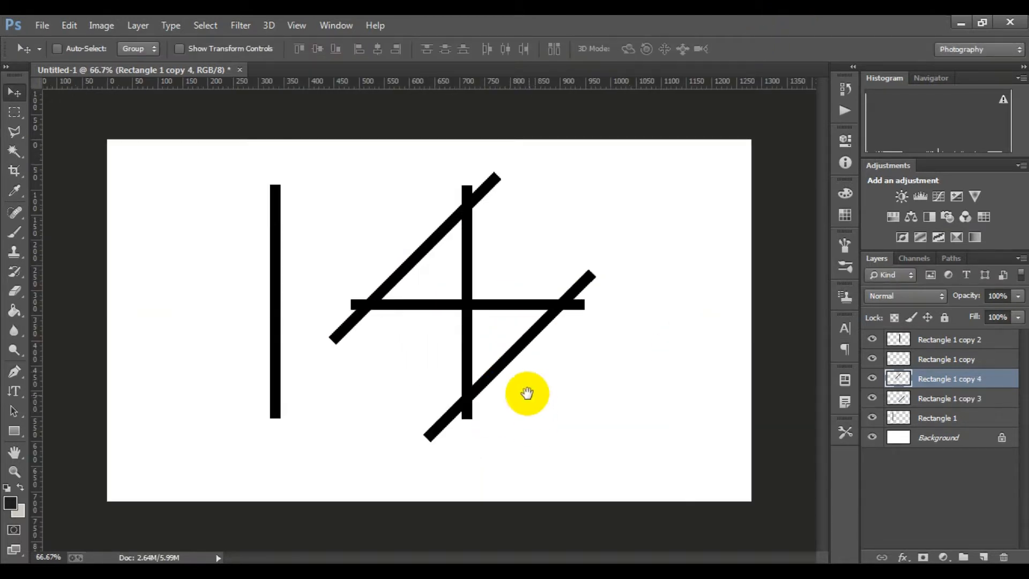
Step: Convert the four cross and diagonal bar layers into one smart object
{"action": "left_click", "coordinate": [941, 415], "text": "shift"}
{"action": "left_click", "coordinate": [938, 397]}
{"action": "left_click", "coordinate": [940, 350], "text": "shift"}
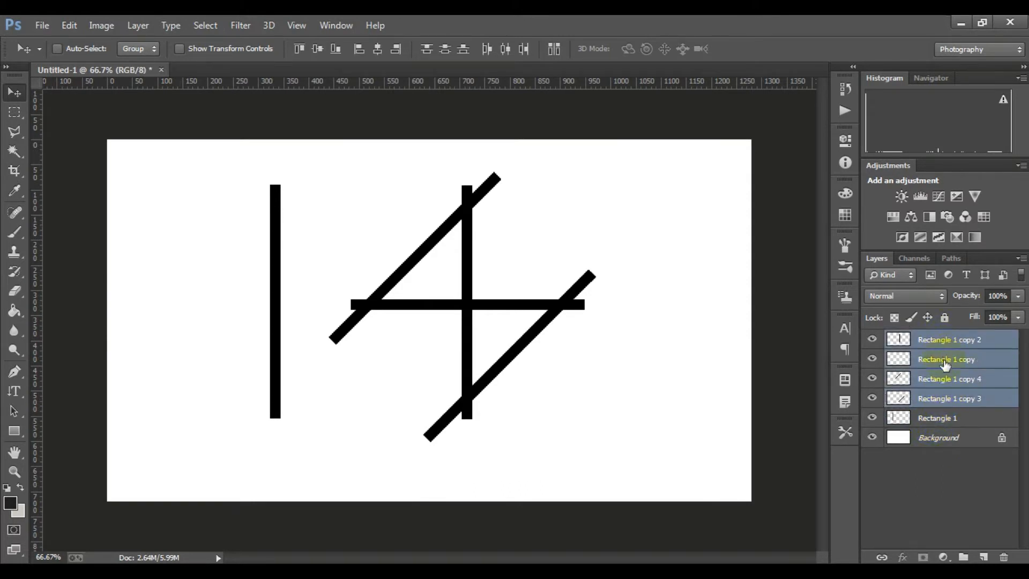
{"action": "right_click", "coordinate": [940, 354]}
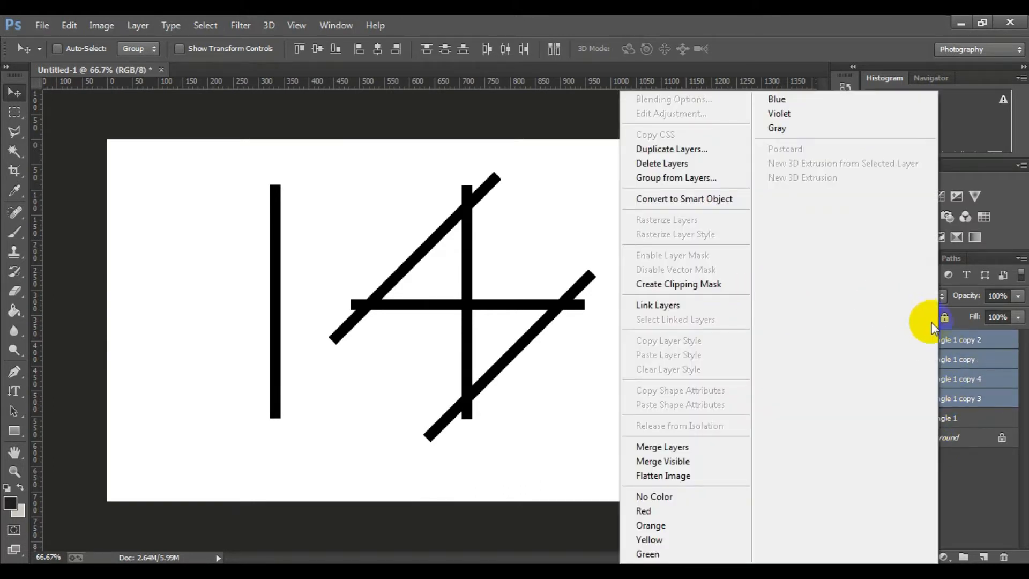
{"action": "left_click", "coordinate": [708, 198]}
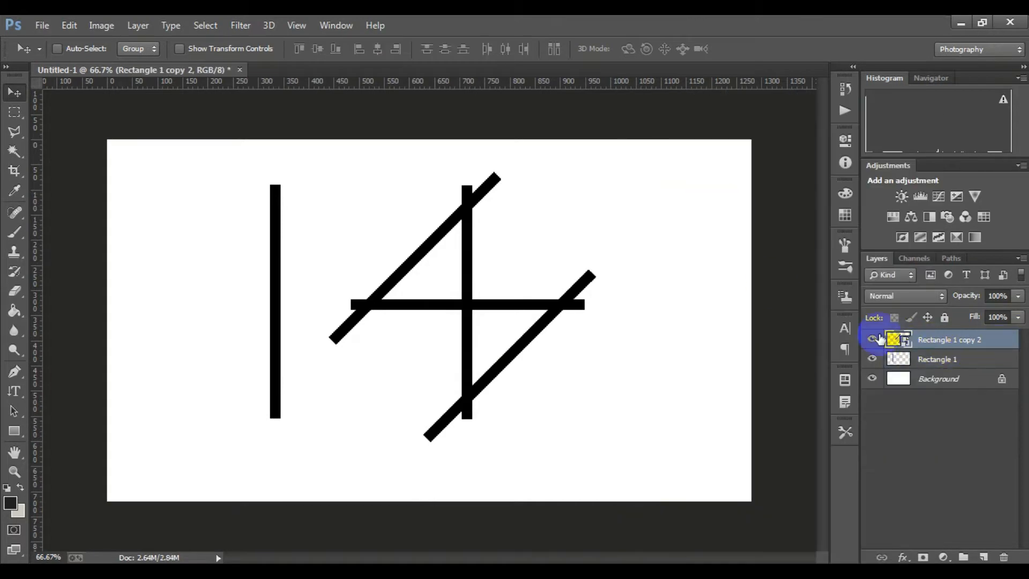
Step: Check the smart object by toggling its visibility, and undo the conversion back to separate bar layers
{"action": "left_click", "coordinate": [876, 337]}
{"action": "left_click", "coordinate": [877, 337]}
{"action": "double_click", "coordinate": [911, 342]}
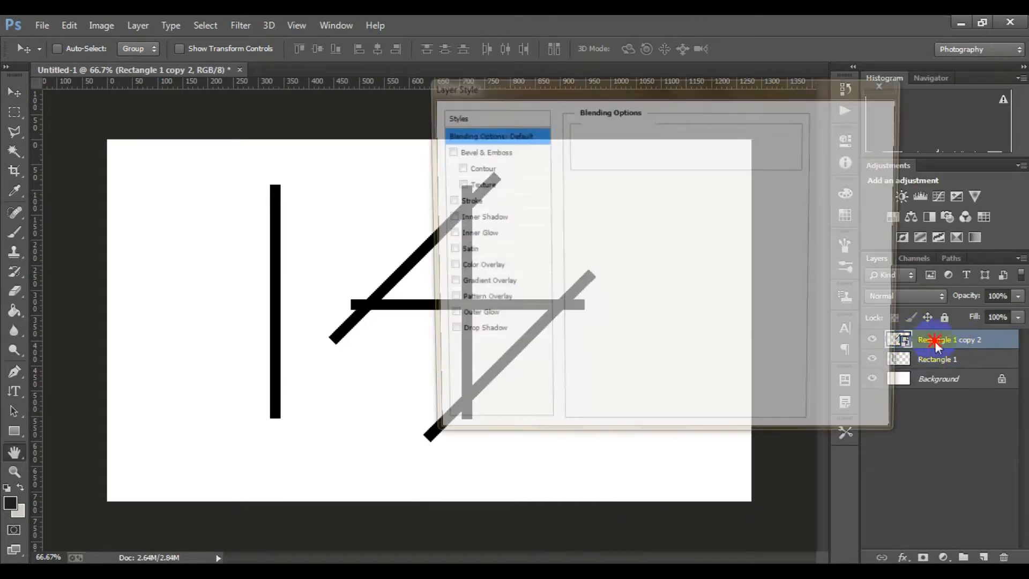
{"action": "left_click", "coordinate": [861, 138]}
{"action": "left_click", "coordinate": [431, 348]}
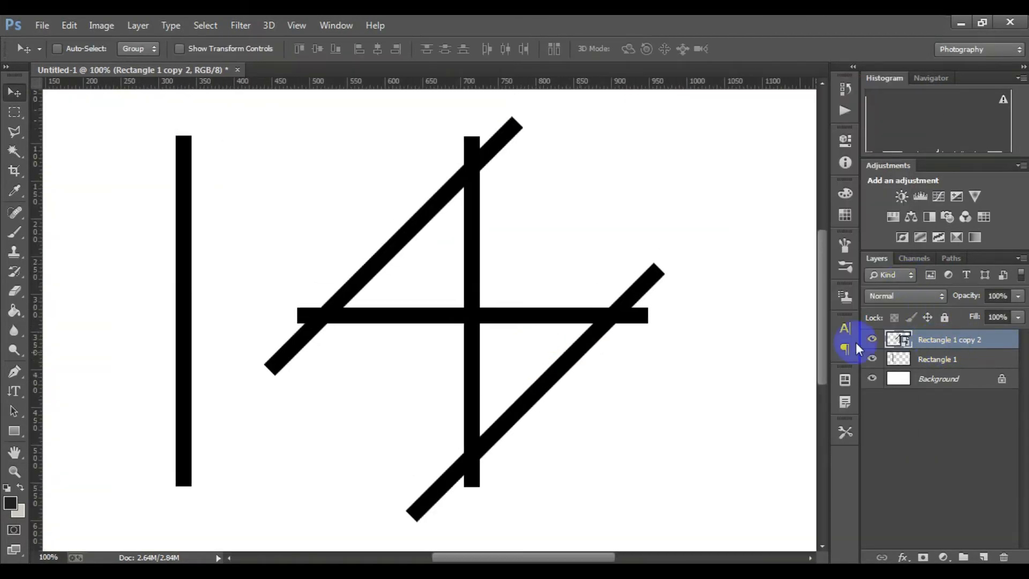
{"action": "key", "text": "ctrl+alt+z"}
Step: Group the four cross and diagonal bar layers, leaving Rectangle 1 and the background out
{"action": "left_click", "coordinate": [948, 415]}
{"action": "left_click", "coordinate": [945, 399]}
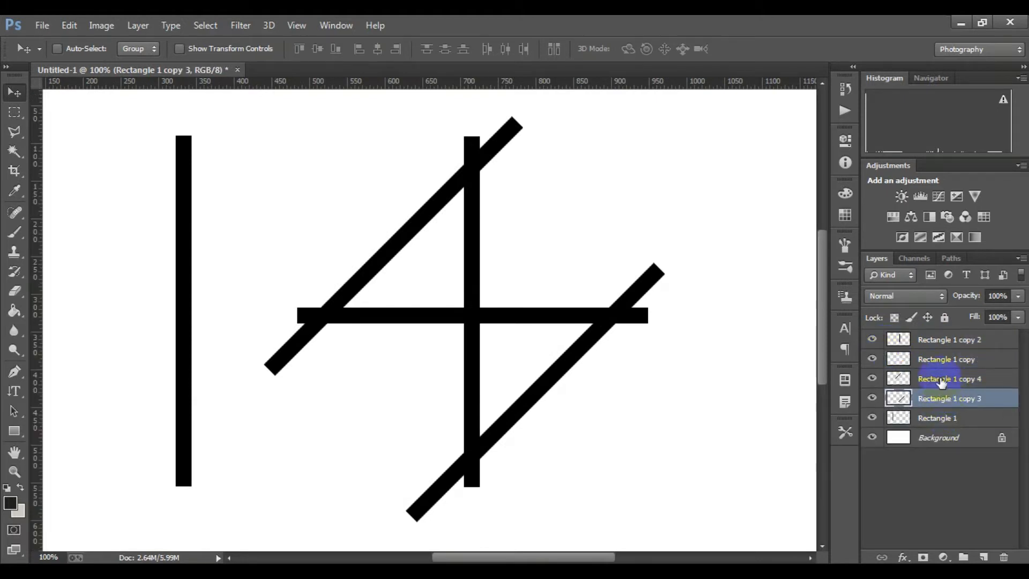
{"action": "left_click", "coordinate": [942, 378], "text": "ctrl"}
{"action": "left_click", "coordinate": [943, 360], "text": "ctrl"}
{"action": "left_click", "coordinate": [945, 343], "text": "ctrl"}
{"action": "key", "text": "ctrl+g"}
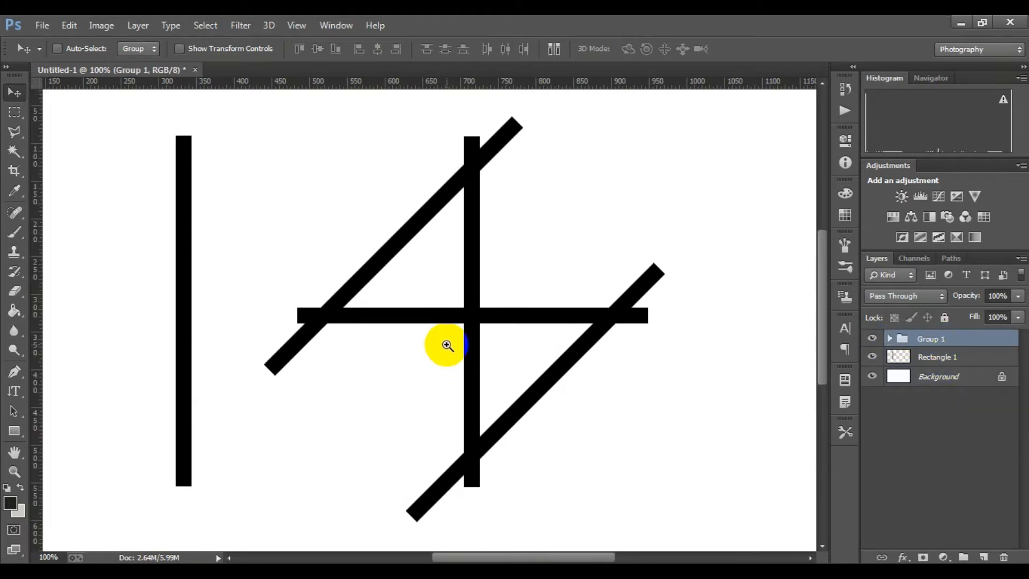
Step: Add a layer mask to the bar group, and undo both the mask and the grouping
{"action": "left_click", "coordinate": [448, 346], "text": "ctrl"}
{"action": "left_click", "coordinate": [568, 352], "text": "alt"}
{"action": "left_click_drag", "start_coordinate": [567, 351], "coordinate": [517, 368]}
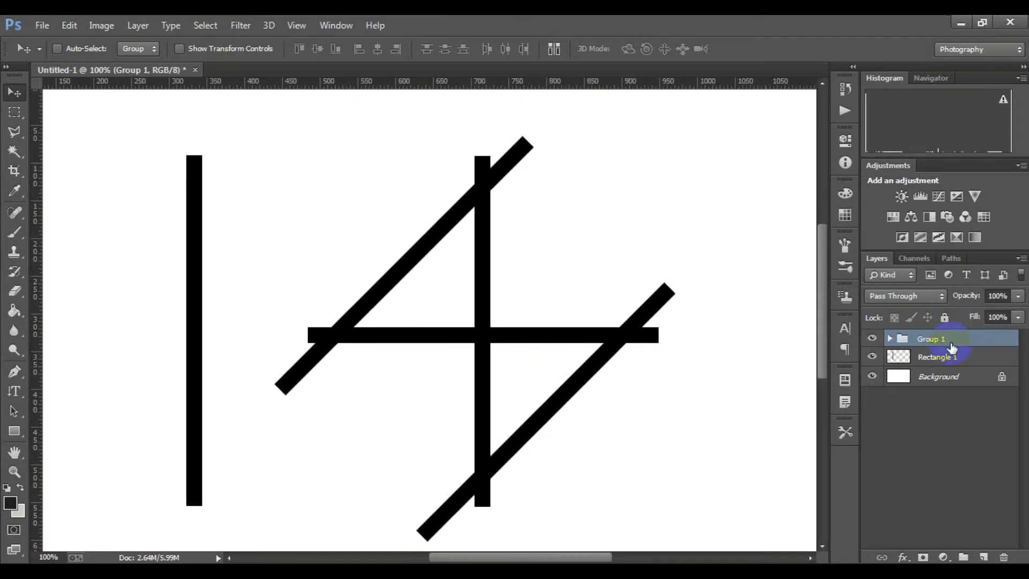
{"action": "left_click", "coordinate": [923, 557]}
{"action": "scroll", "coordinate": [563, 379], "scroll_direction": "down", "scroll_amount": 2}
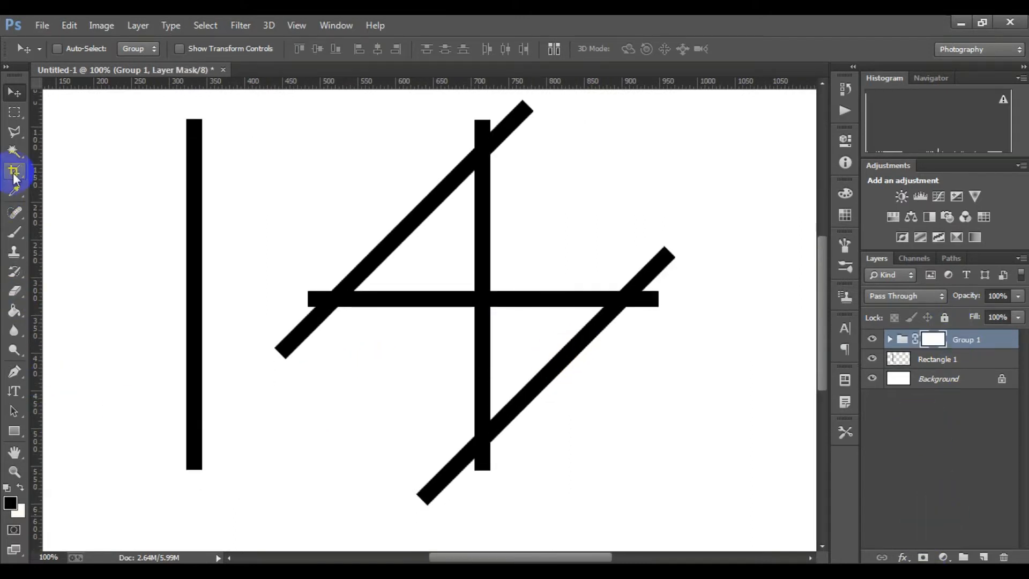
{"action": "key", "text": "ctrl+z"}
{"action": "key", "text": "ctrl+z"}
{"action": "key", "text": "ctrl+alt+z"}
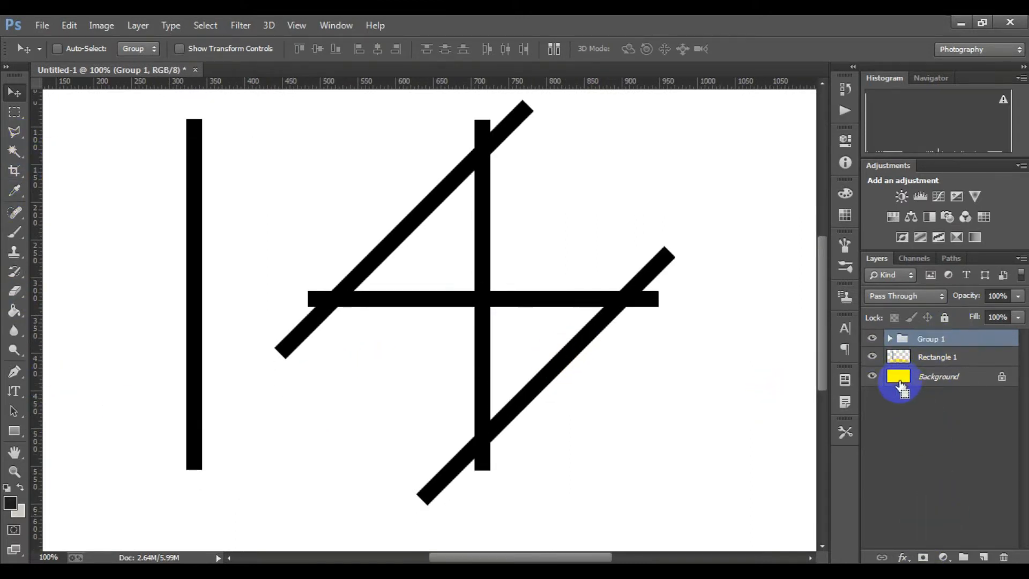
{"action": "key", "text": "ctrl+alt+z"}
Step: Cut off the overhanging ends of the upper diagonal and vertical bars with the Polygonal Lasso, leaving a pointed corner, and deselect
{"action": "left_click", "coordinate": [931, 383]}
{"action": "left_click", "coordinate": [933, 397]}
{"action": "scroll", "coordinate": [506, 444], "scroll_direction": "up", "scroll_amount": 3}
{"action": "scroll", "coordinate": [506, 444], "scroll_direction": "down", "scroll_amount": 3}
{"action": "left_click", "coordinate": [967, 382]}
{"action": "scroll", "coordinate": [382, 243], "scroll_direction": "up", "scroll_amount": 5}
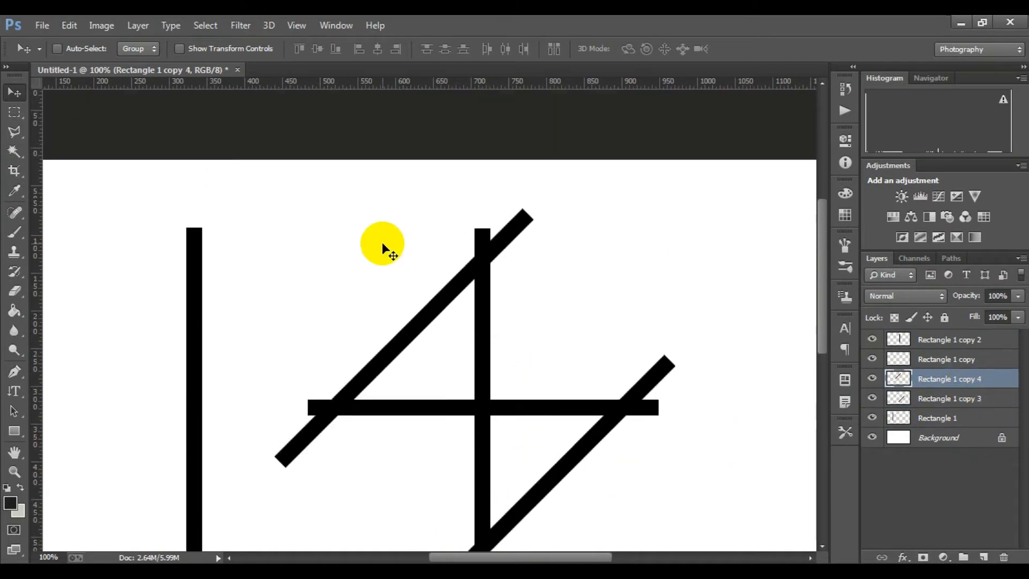
{"action": "left_click", "coordinate": [14, 131]}
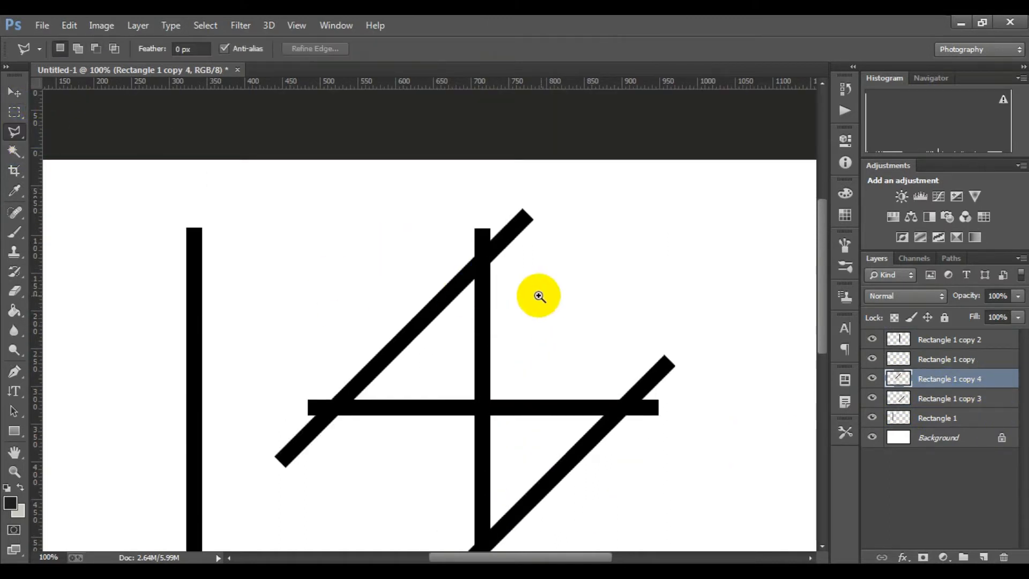
{"action": "scroll", "coordinate": [534, 293], "scroll_direction": "up", "scroll_amount": 1}
{"action": "left_click", "coordinate": [397, 296]}
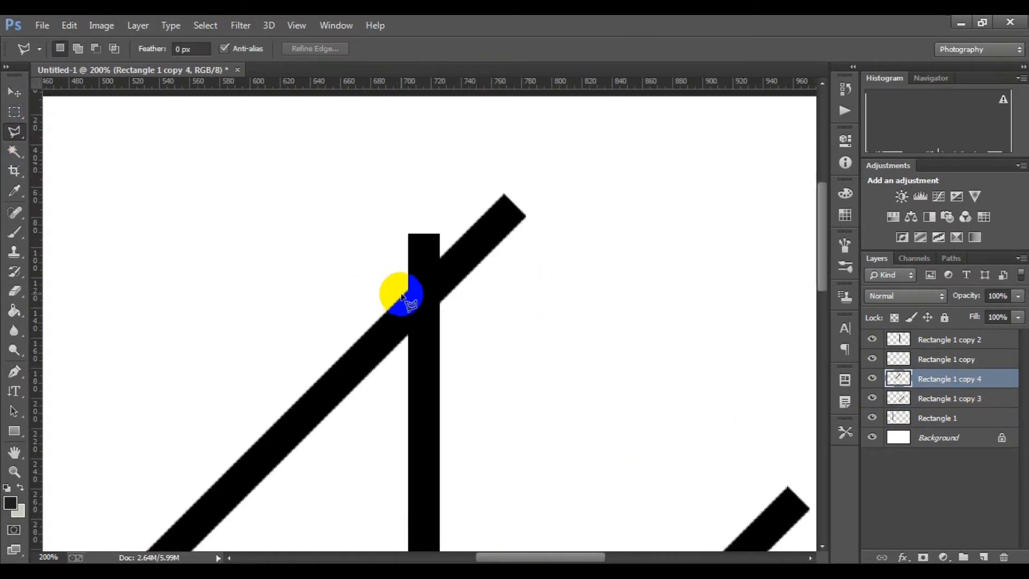
{"action": "left_click", "coordinate": [453, 247]}
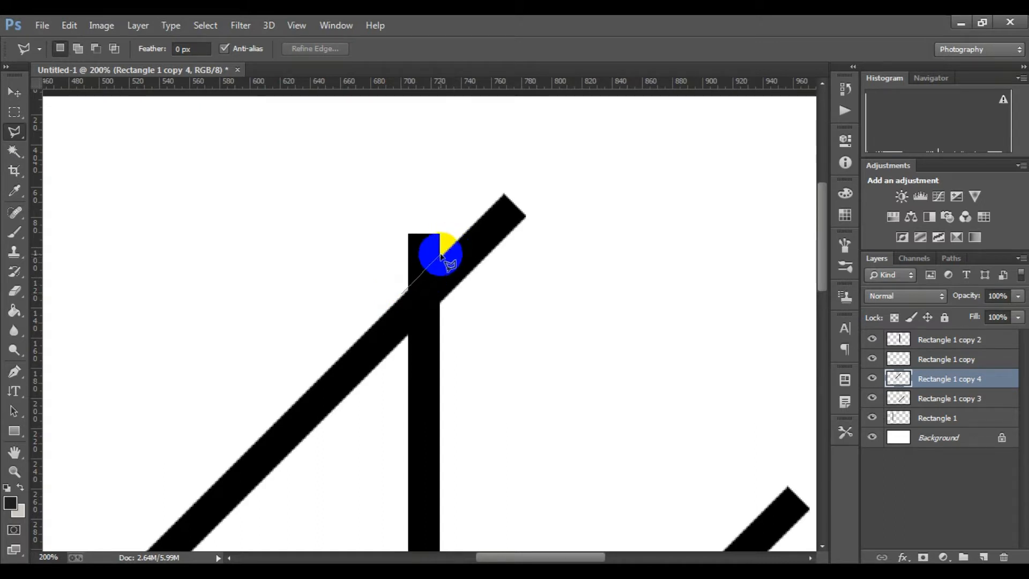
{"action": "left_click", "coordinate": [440, 259]}
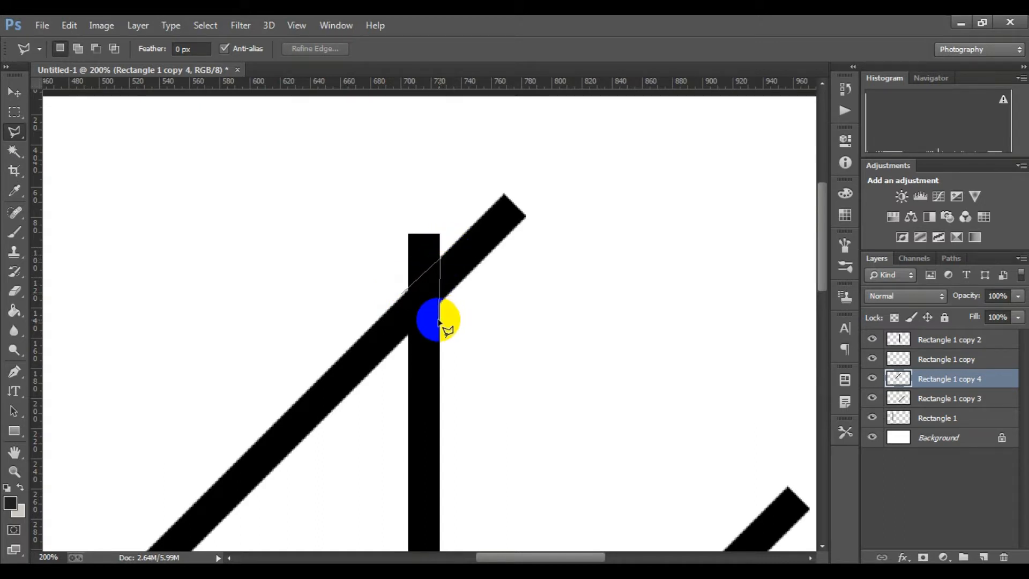
{"action": "left_click", "coordinate": [606, 218]}
{"action": "left_click", "coordinate": [569, 148]}
{"action": "left_click", "coordinate": [480, 145]}
{"action": "left_click", "coordinate": [395, 166]}
{"action": "left_click", "coordinate": [378, 290]}
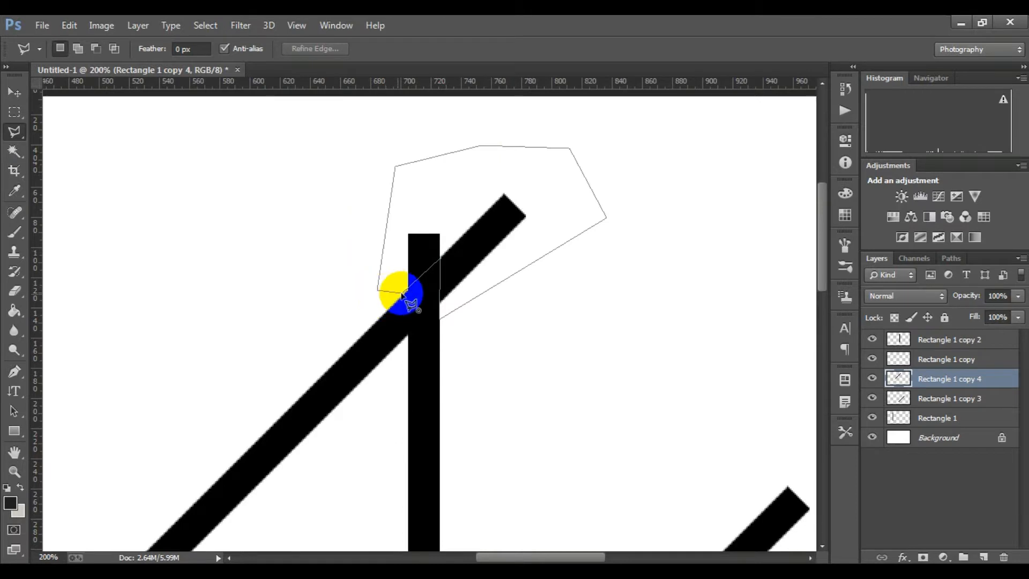
{"action": "key", "text": "Delete"}
{"action": "left_click", "coordinate": [936, 345]}
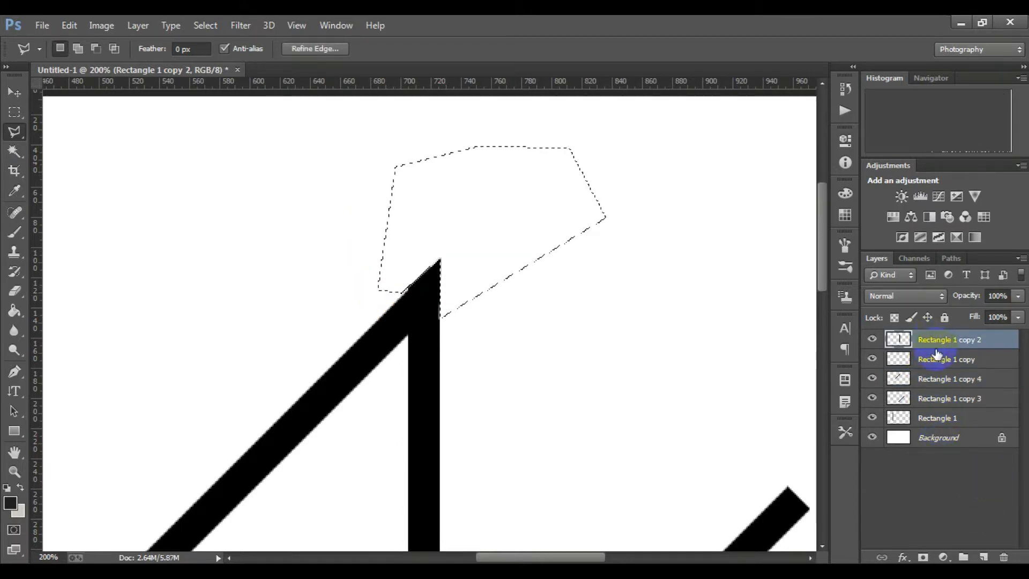
{"action": "key", "text": "ctrl+d"}
Step: Outline the stray edge along the left slope of the pointed corner with the Polygonal Lasso, trim it and deselect
{"action": "scroll", "coordinate": [587, 336], "scroll_direction": "down", "scroll_amount": 2}
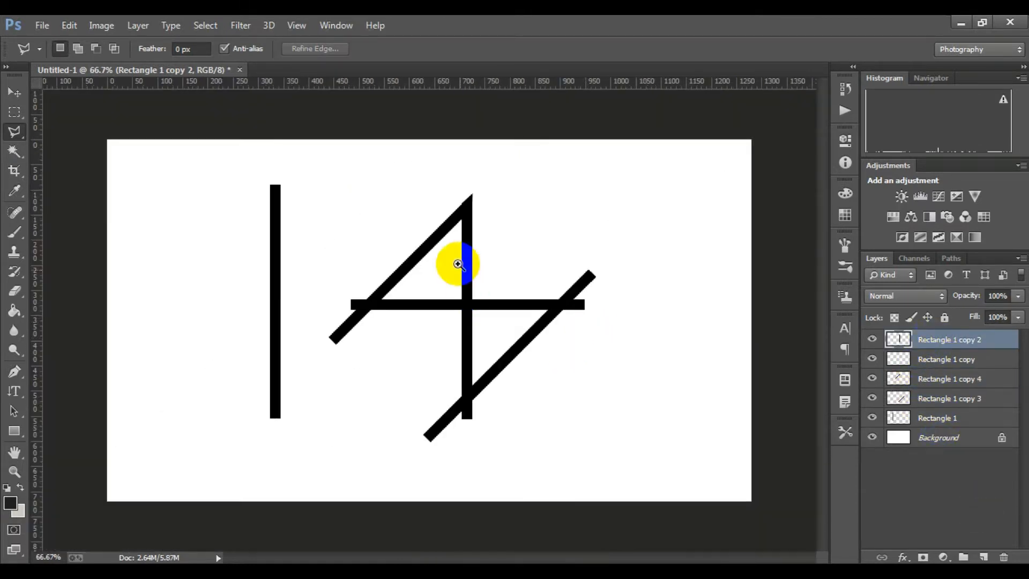
{"action": "scroll", "coordinate": [483, 200], "scroll_direction": "up", "scroll_amount": 2}
{"action": "scroll", "coordinate": [484, 200], "scroll_direction": "up", "scroll_amount": 1}
{"action": "scroll", "coordinate": [432, 329], "scroll_direction": "up", "scroll_amount": 3}
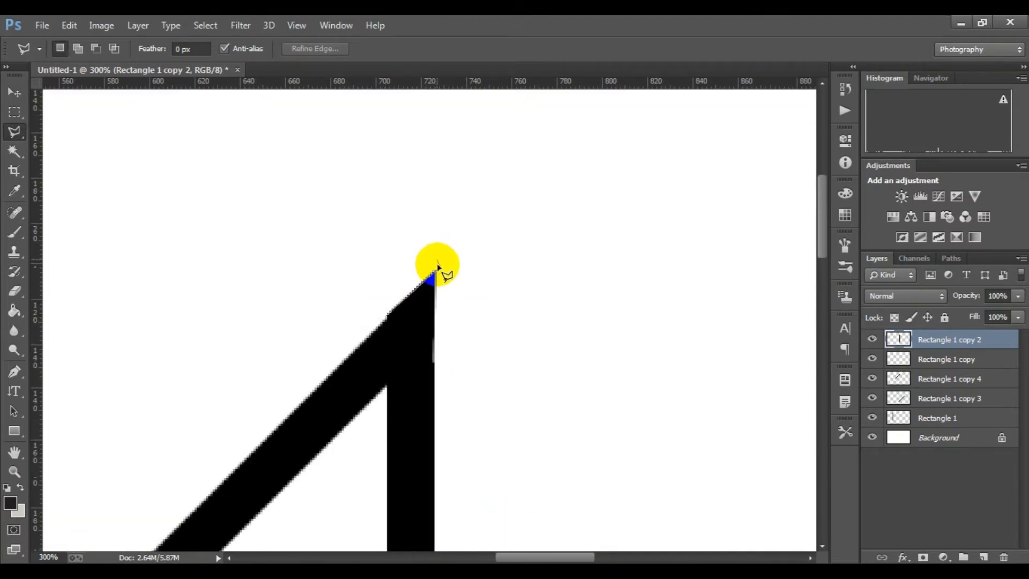
{"action": "left_click", "coordinate": [435, 274]}
{"action": "left_click", "coordinate": [438, 246]}
{"action": "left_click", "coordinate": [374, 269]}
{"action": "double_click", "coordinate": [385, 316]}
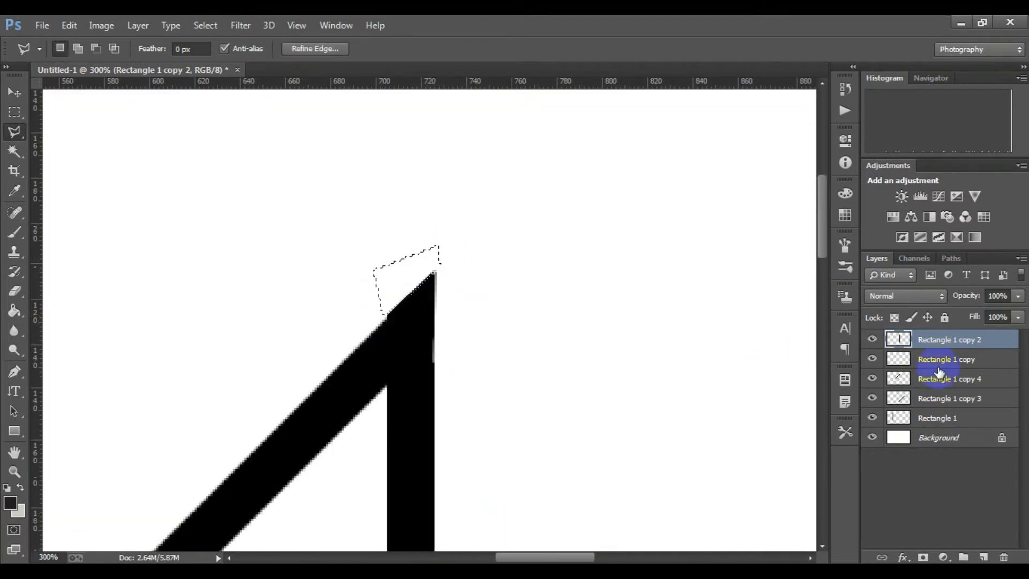
{"action": "key", "text": "ctrl+d"}
Step: Outline the stray edge along the vertical side of the upper pointed corner with the Polygonal Lasso, trim it and deselect
{"action": "left_click_drag", "start_coordinate": [628, 408], "coordinate": [558, 366]}
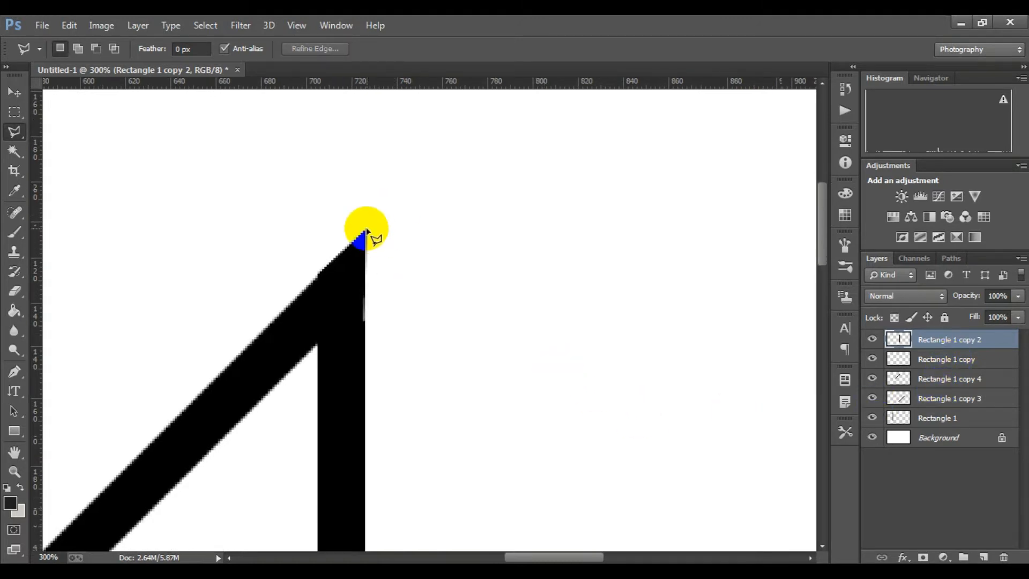
{"action": "left_click", "coordinate": [365, 227]}
{"action": "left_click", "coordinate": [365, 337]}
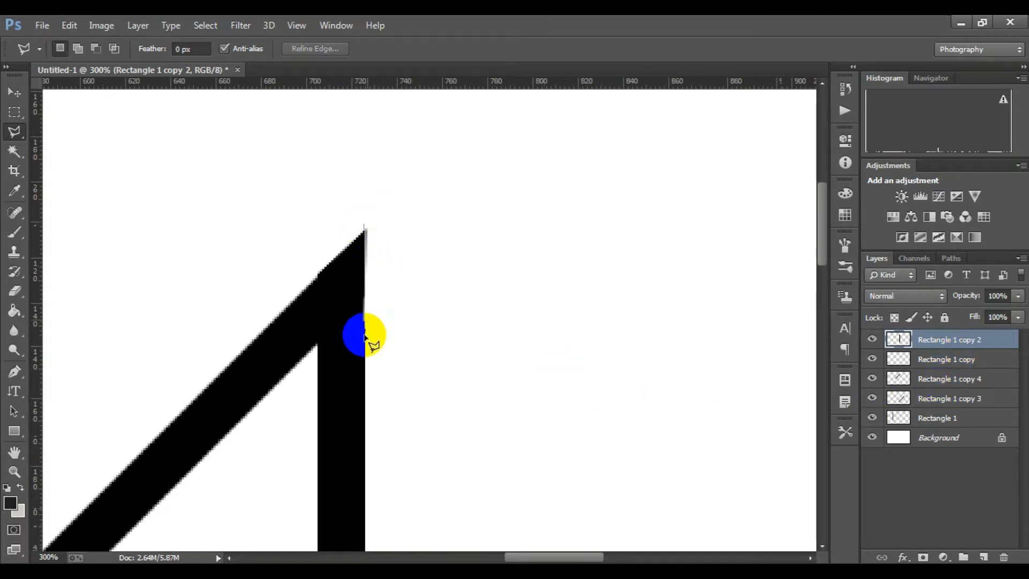
{"action": "left_click", "coordinate": [390, 313]}
{"action": "double_click", "coordinate": [392, 234]}
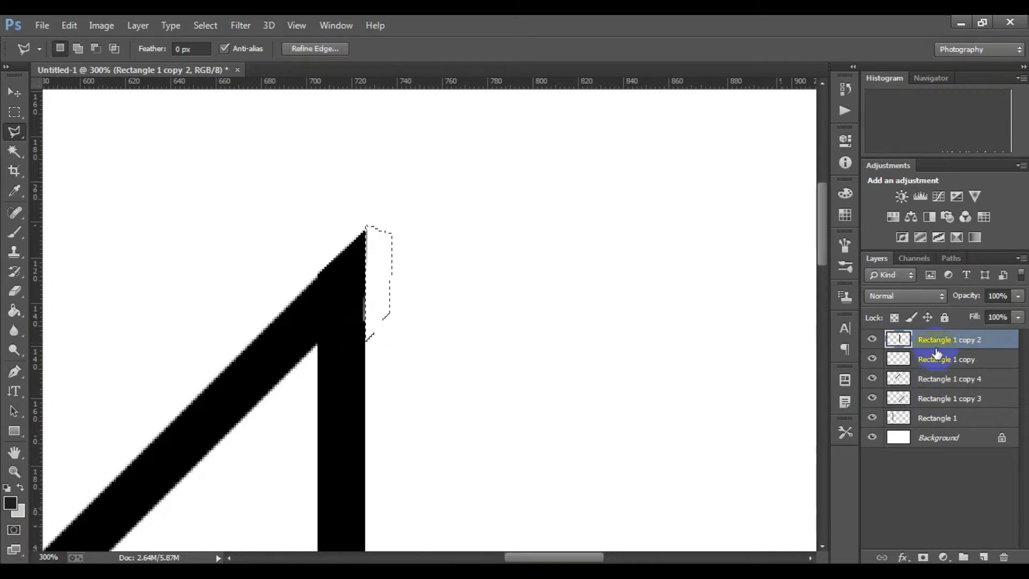
{"action": "left_click", "coordinate": [934, 380]}
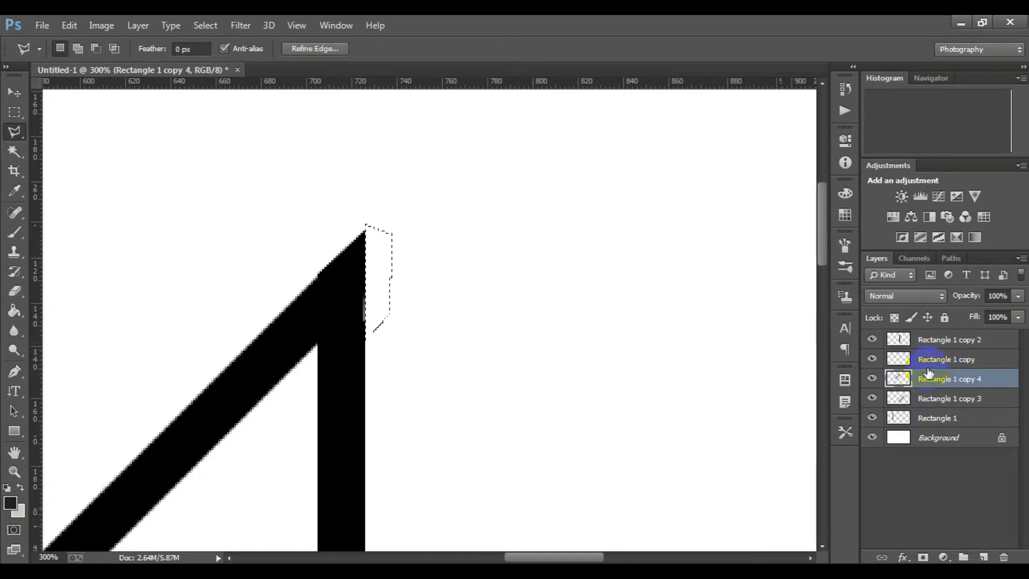
{"action": "left_click", "coordinate": [927, 347]}
{"action": "key", "text": "ctrl+d"}
Step: Cut off the lower diagonal bar's end above the horizontal bar, using a Polygonal Lasso selection on the Rectangle 1 copy 3 layer
{"action": "key", "text": "space"}
{"action": "left_click_drag", "start_coordinate": [514, 441], "coordinate": [619, 362]}
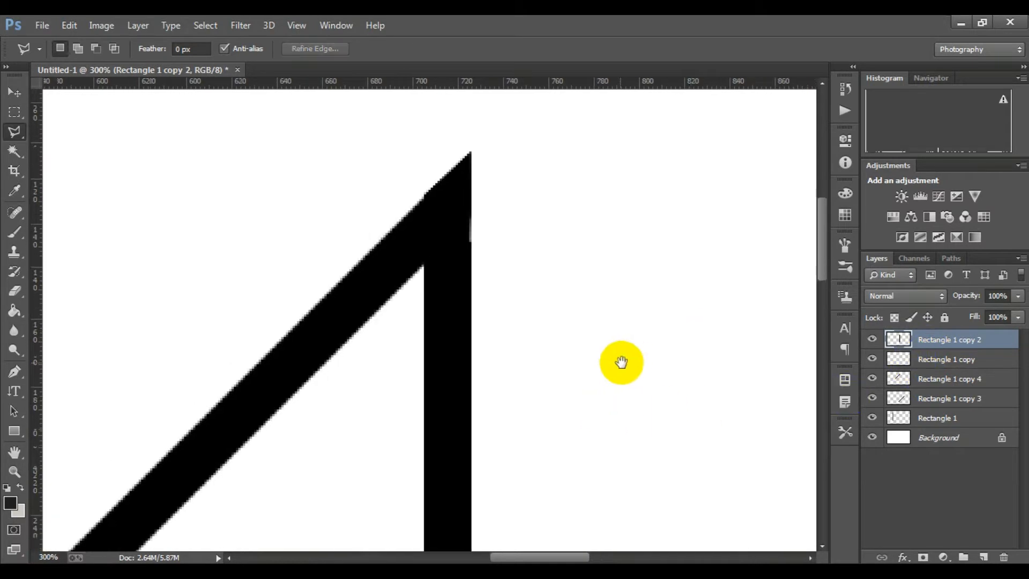
{"action": "left_click", "coordinate": [625, 365], "text": "alt"}
{"action": "left_click", "coordinate": [627, 367], "text": "alt"}
{"action": "left_click", "coordinate": [630, 370], "text": "alt"}
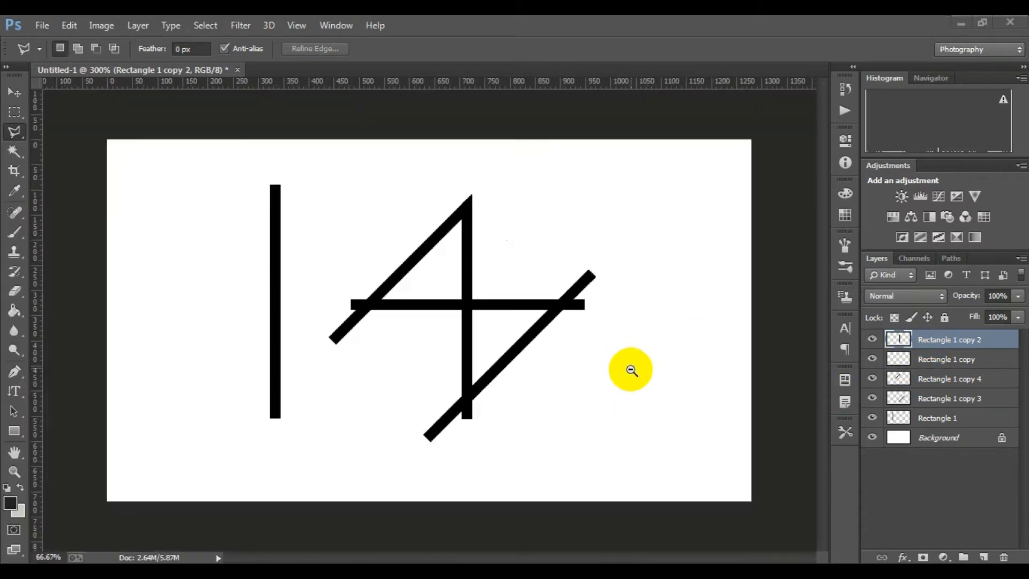
{"action": "double_click", "coordinate": [513, 272]}
{"action": "left_click", "coordinate": [490, 238]}
{"action": "key", "text": "ctrl+plus"}
{"action": "left_click", "coordinate": [507, 320]}
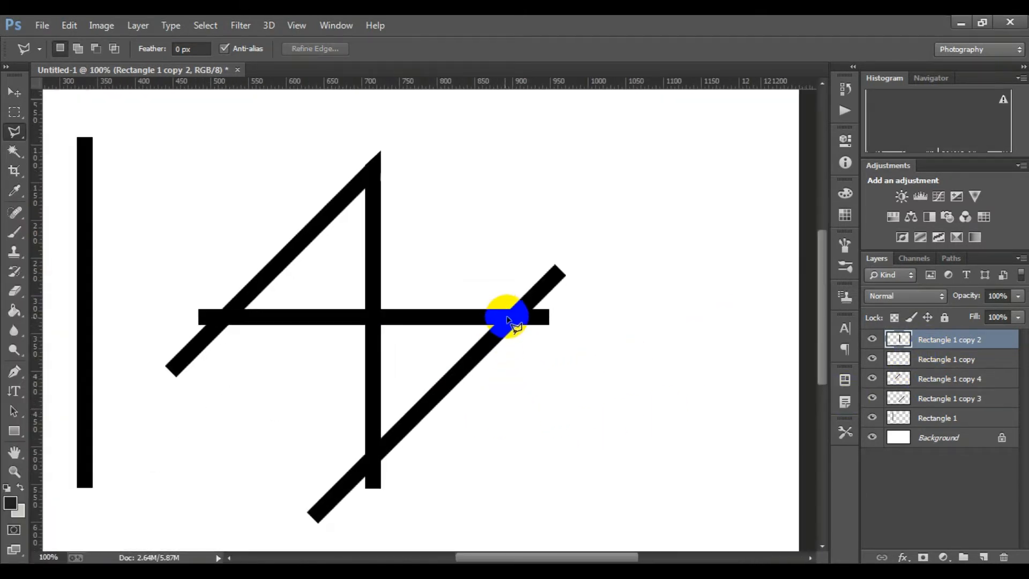
{"action": "left_click", "coordinate": [550, 309]}
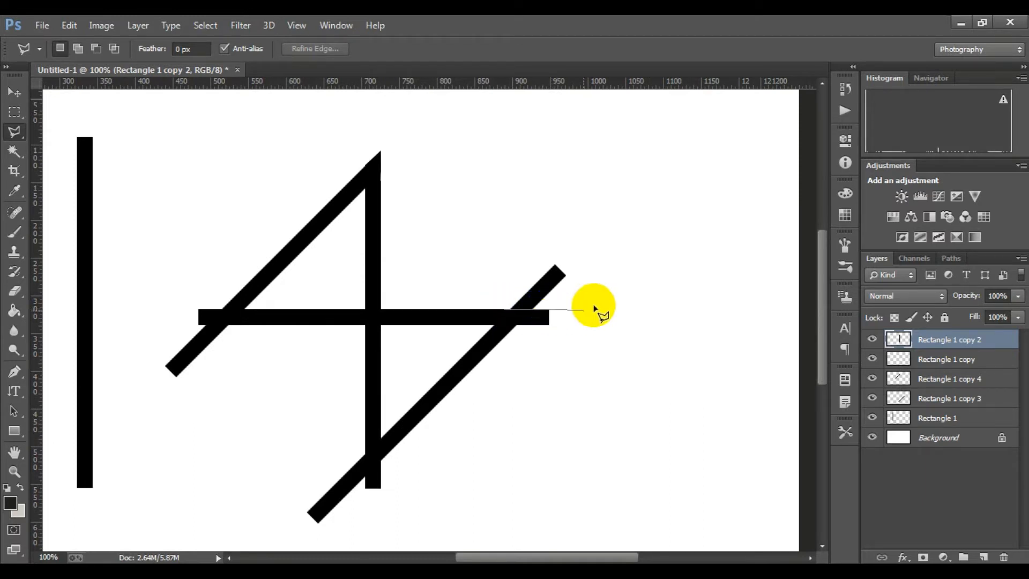
{"action": "left_click", "coordinate": [608, 282]}
{"action": "left_click", "coordinate": [581, 245]}
{"action": "left_click", "coordinate": [536, 243]}
{"action": "left_click", "coordinate": [504, 307]}
{"action": "left_click", "coordinate": [911, 376]}
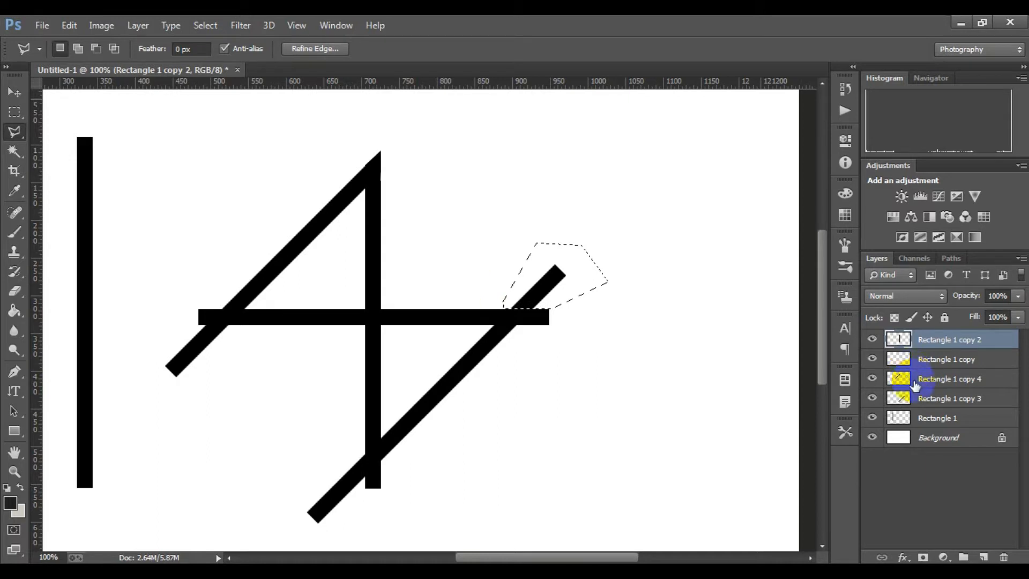
{"action": "left_click", "coordinate": [928, 405]}
{"action": "key", "text": "Delete"}
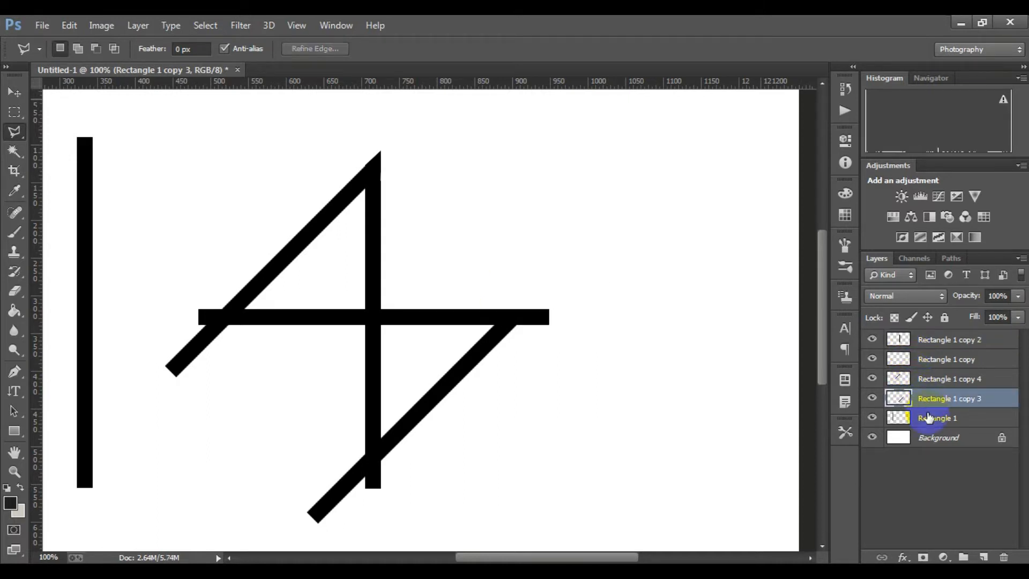
Step: Trim the horizontal bar's right end along the lower diagonal's slope on the Rectangle 1 copy layer, and deselect
{"action": "left_click", "coordinate": [521, 336]}
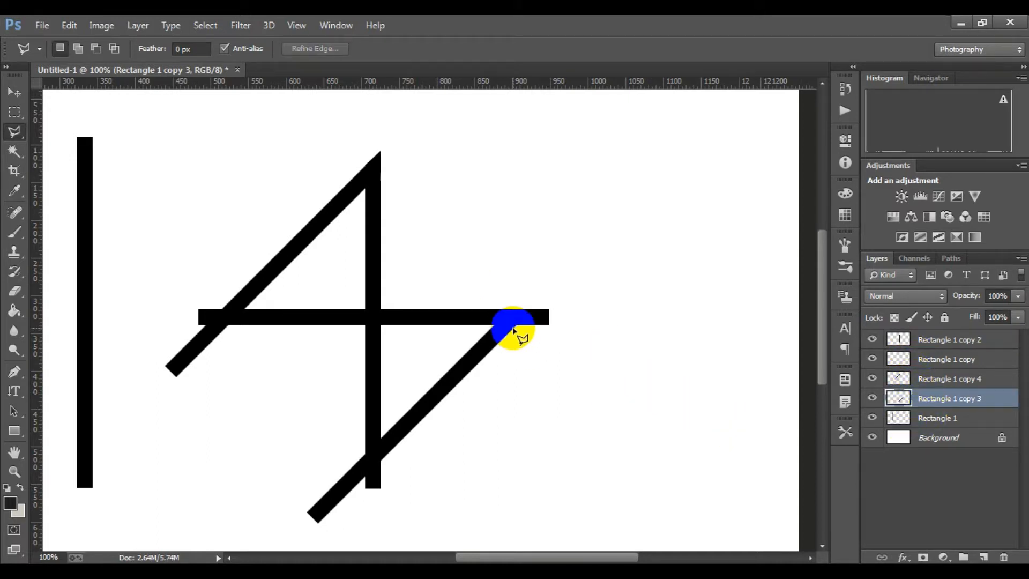
{"action": "left_click", "coordinate": [513, 328]}
{"action": "left_click", "coordinate": [602, 227]}
{"action": "left_click", "coordinate": [589, 434]}
{"action": "left_click", "coordinate": [514, 394]}
{"action": "double_click", "coordinate": [514, 375]}
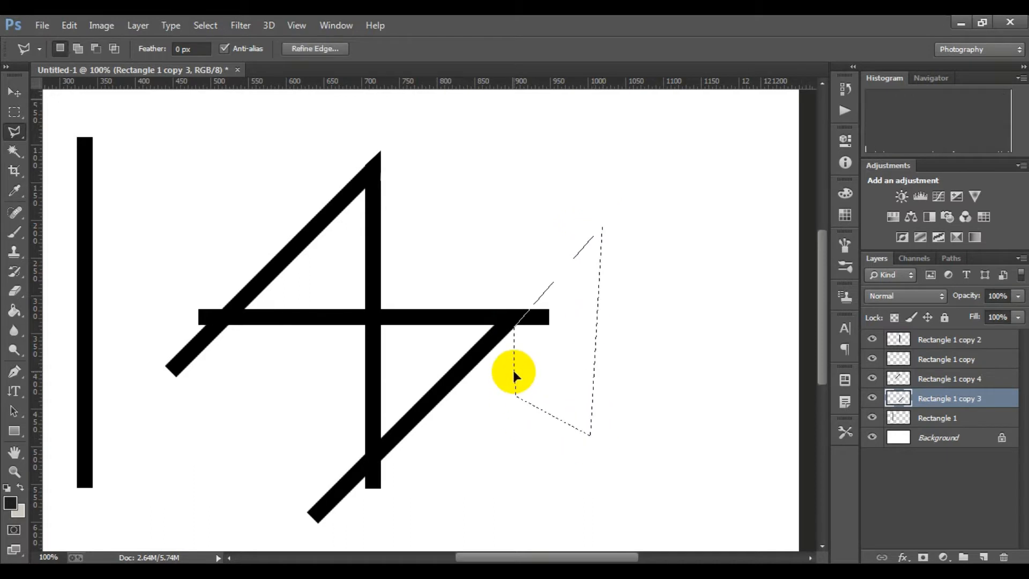
{"action": "left_click", "coordinate": [941, 368]}
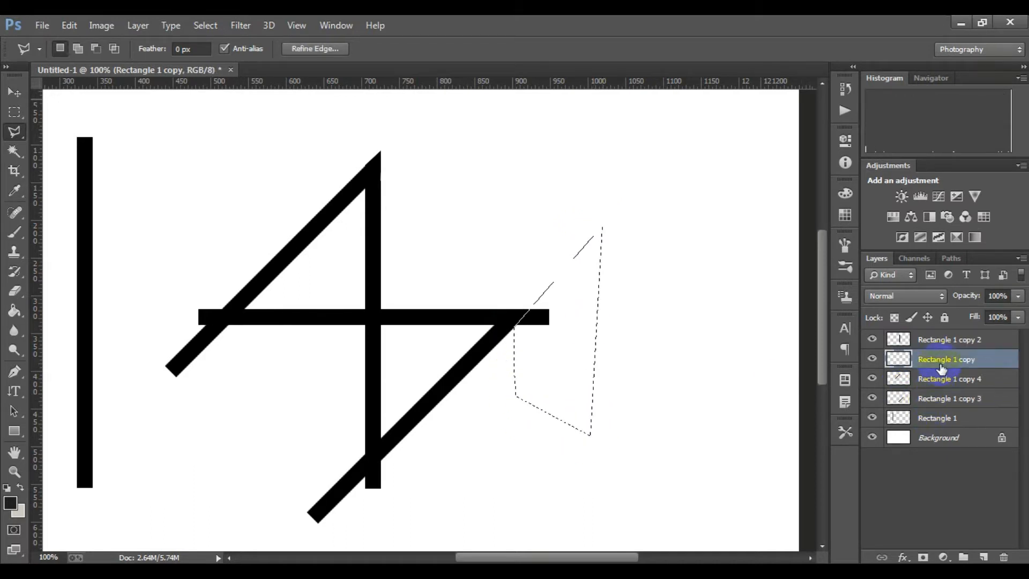
{"action": "left_click", "coordinate": [872, 364]}
{"action": "left_click", "coordinate": [872, 365]}
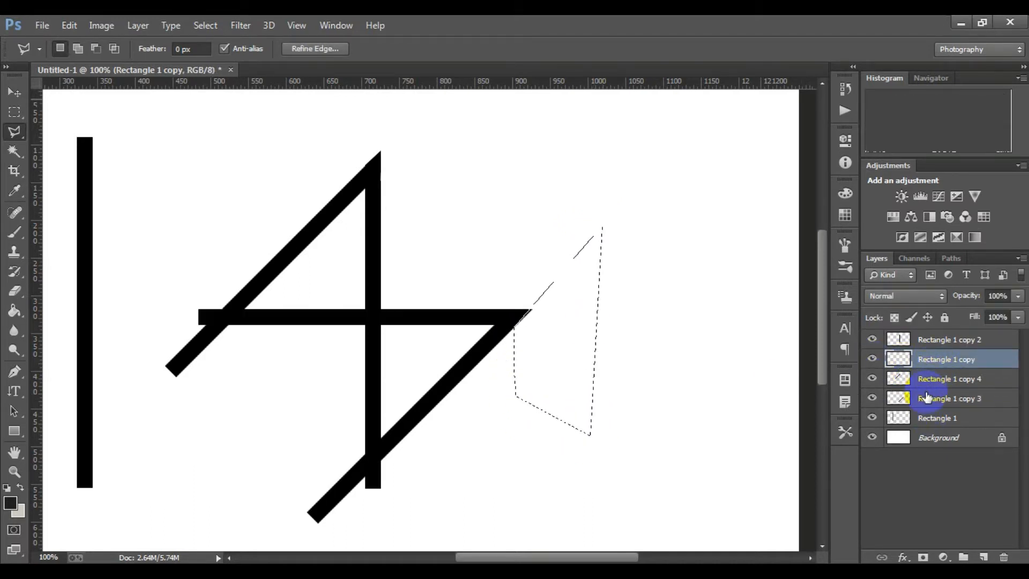
{"action": "key", "text": "ctrl+d"}
Step: Cut off the vertical bar's lower end along the lower diagonal's outer edge on the Rectangle 1 copy 2 layer, and deselect
{"action": "left_click_drag", "start_coordinate": [696, 397], "coordinate": [774, 388]}
{"action": "scroll", "coordinate": [701, 401], "scroll_direction": "down", "scroll_amount": 3}
{"action": "scroll", "coordinate": [691, 503], "scroll_direction": "down", "scroll_amount": 1}
{"action": "scroll", "coordinate": [670, 495], "scroll_direction": "up", "scroll_amount": 1}
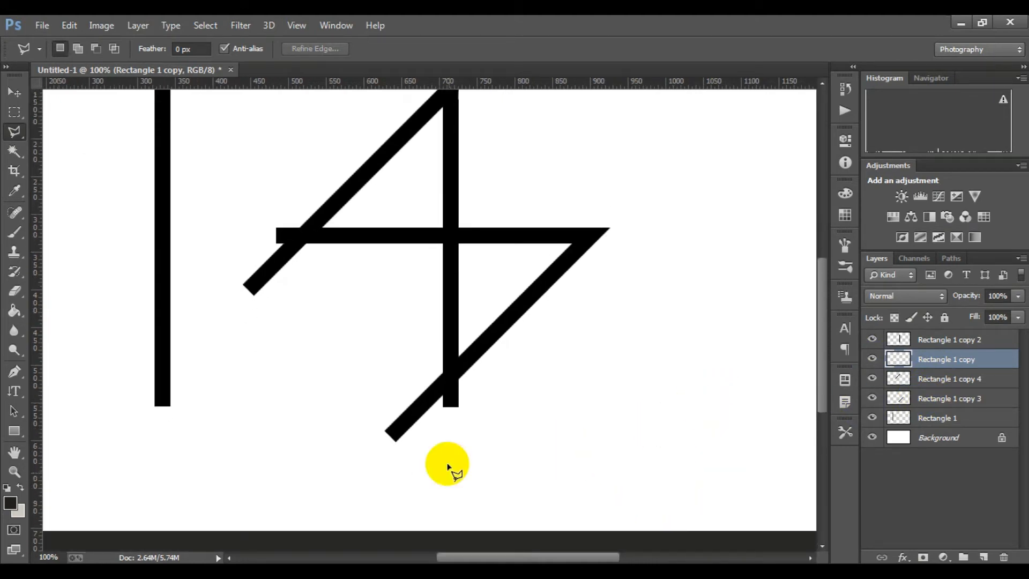
{"action": "left_click", "coordinate": [459, 379]}
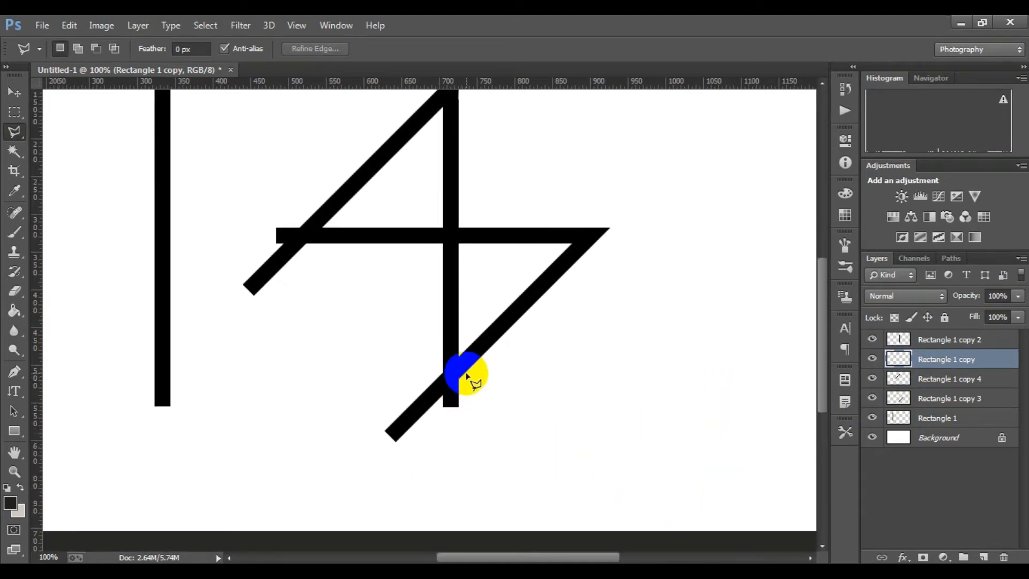
{"action": "left_click", "coordinate": [433, 410]}
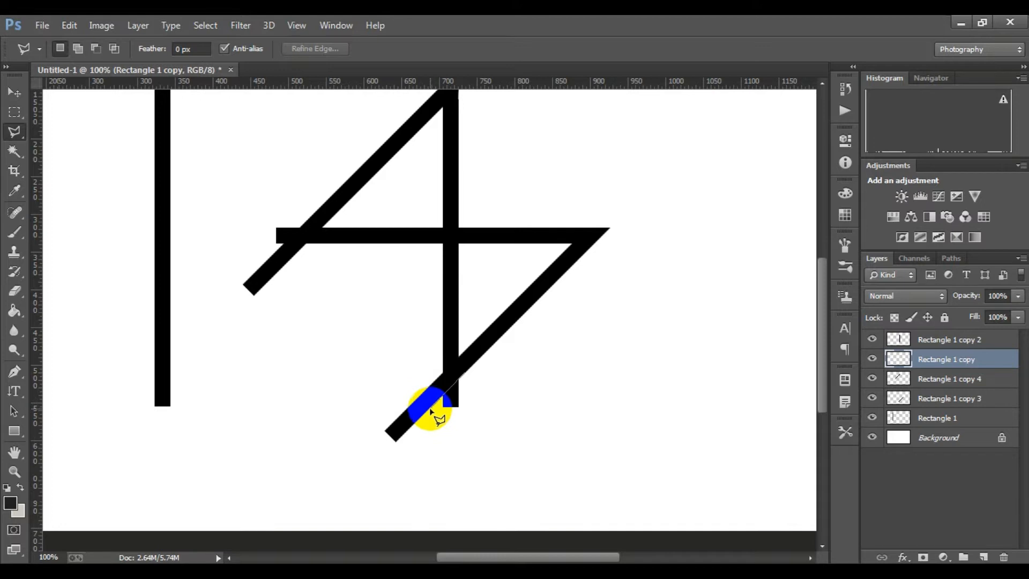
{"action": "left_click", "coordinate": [427, 493]}
{"action": "double_click", "coordinate": [493, 429]}
{"action": "left_click", "coordinate": [920, 375]}
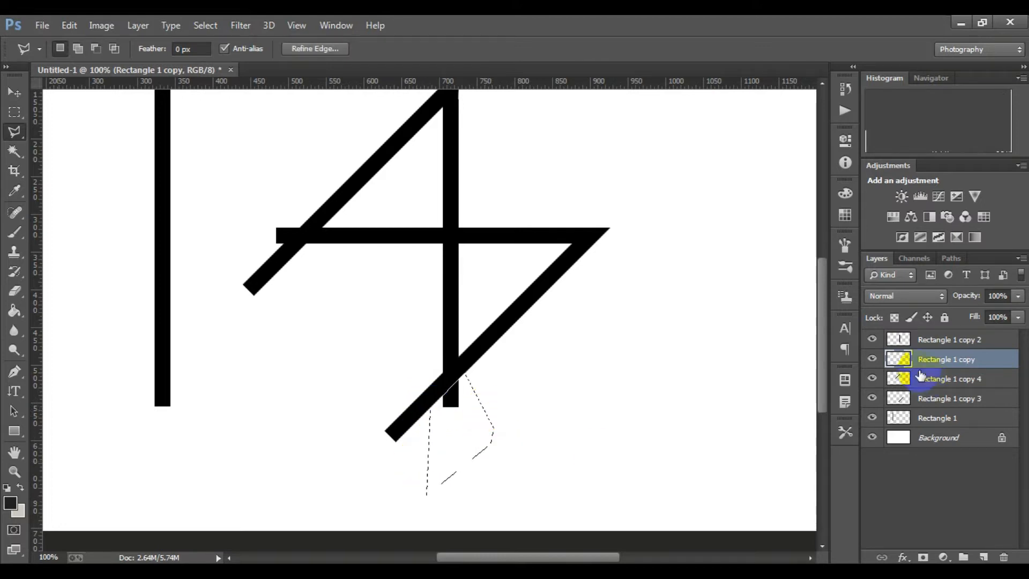
{"action": "left_click", "coordinate": [938, 341]}
{"action": "key", "text": "ctrl+d"}
Step: Cut off the lower diagonal bar's end beyond the vertical bar's left edge on the Rectangle 1 copy 3 layer, and deselect
{"action": "left_click_drag", "start_coordinate": [587, 416], "coordinate": [641, 400]}
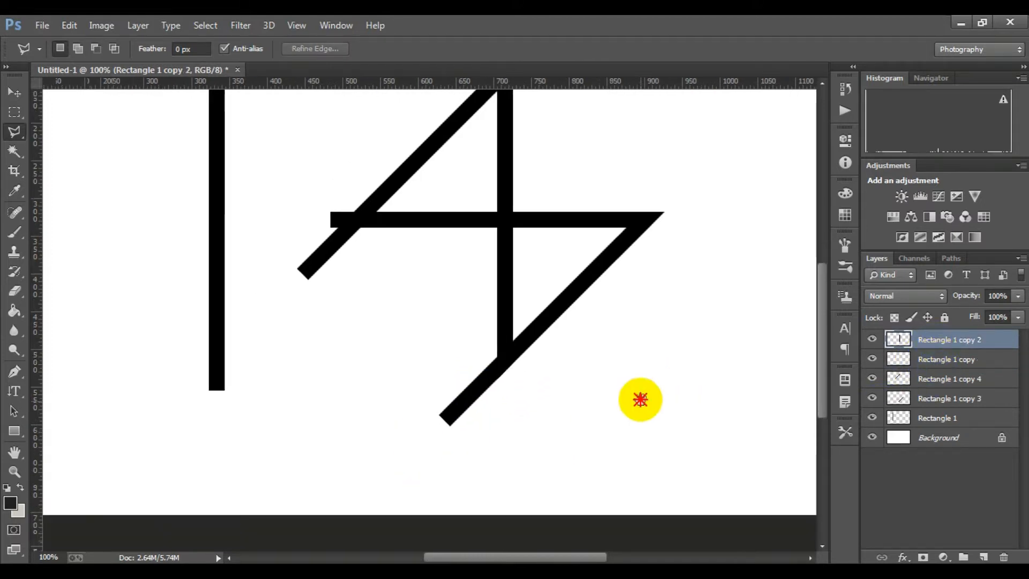
{"action": "left_click", "coordinate": [498, 346]}
{"action": "left_click", "coordinate": [499, 471]}
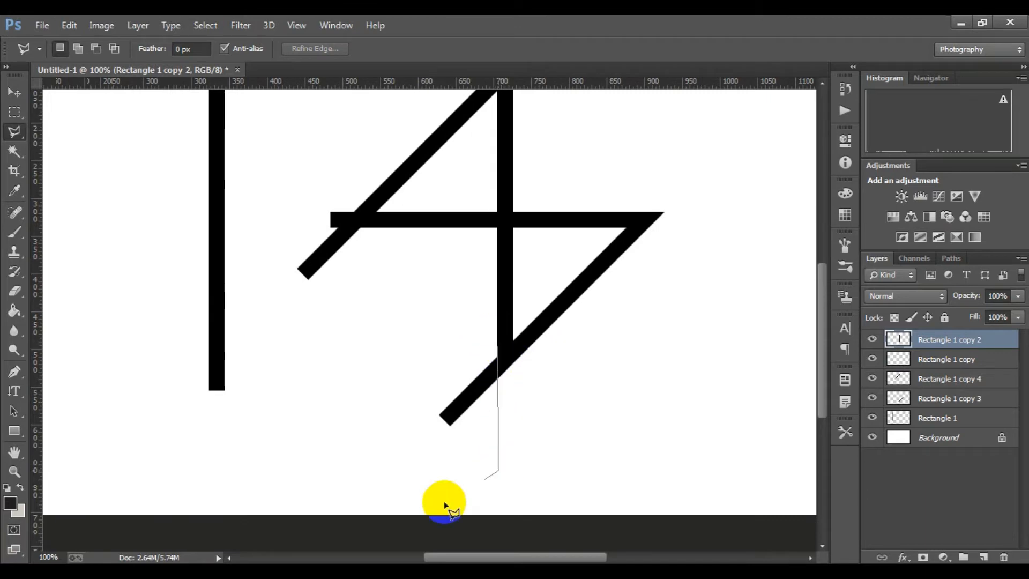
{"action": "left_click", "coordinate": [402, 481]}
{"action": "left_click", "coordinate": [373, 406]}
{"action": "left_click", "coordinate": [406, 352]}
{"action": "double_click", "coordinate": [446, 336]}
{"action": "left_click", "coordinate": [930, 380]}
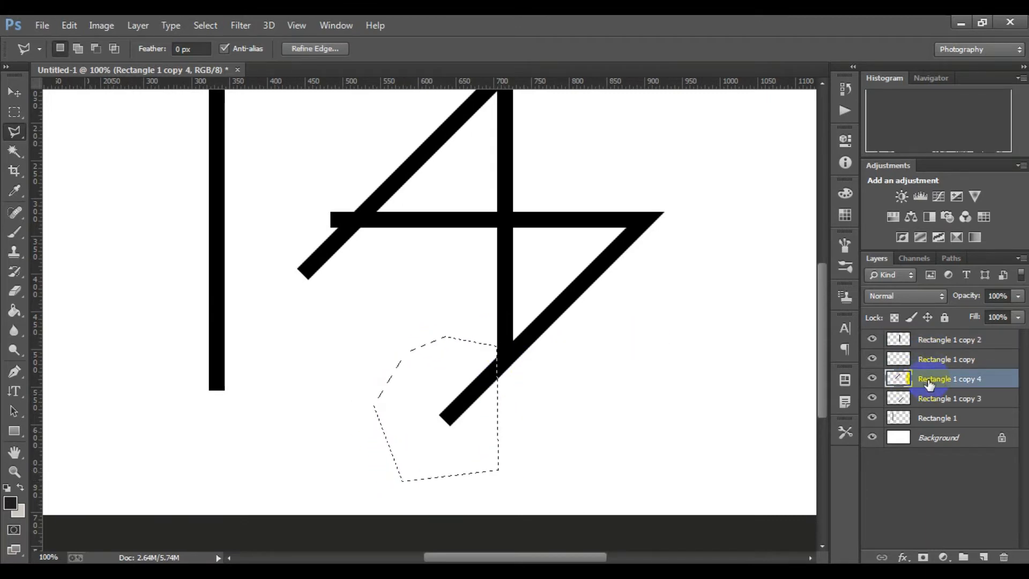
{"action": "left_click", "coordinate": [929, 404]}
{"action": "key", "text": "Delete"}
{"action": "key", "text": "ctrl+d"}
{"action": "left_click_drag", "start_coordinate": [454, 428], "coordinate": [556, 513]}
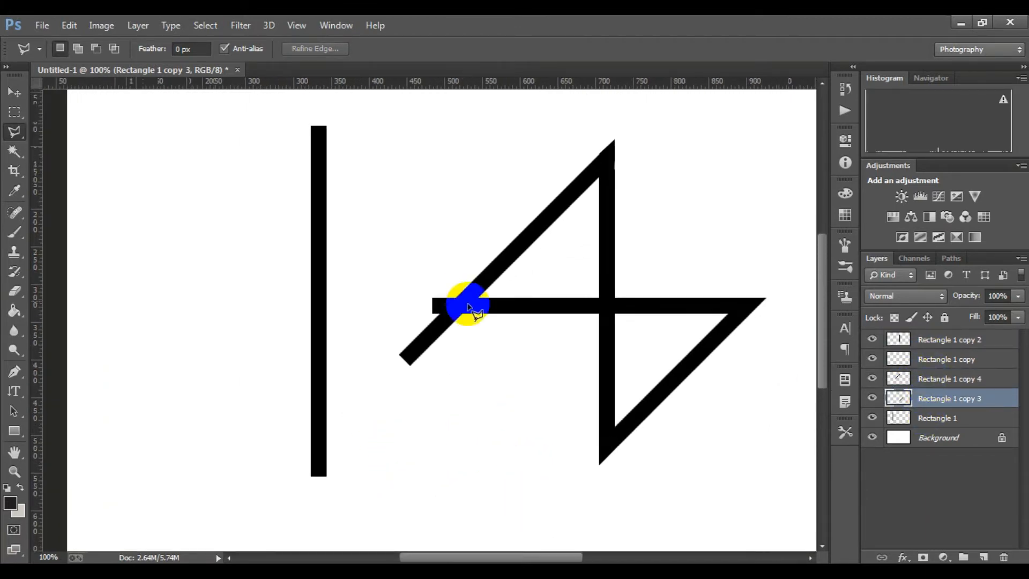
{"action": "left_click", "coordinate": [457, 294]}
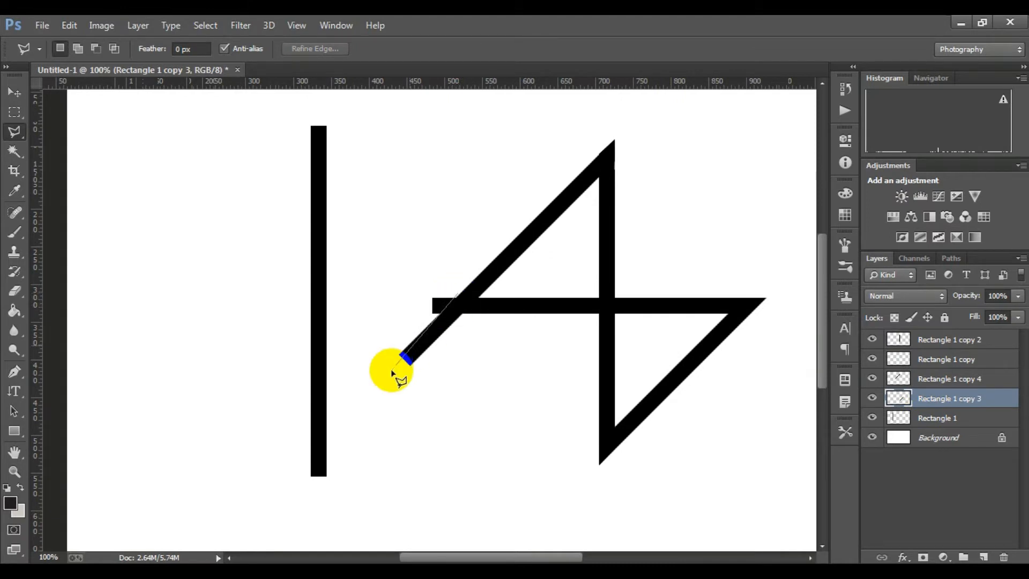
{"action": "double_click", "coordinate": [374, 380]}
{"action": "left_click", "coordinate": [480, 239]}
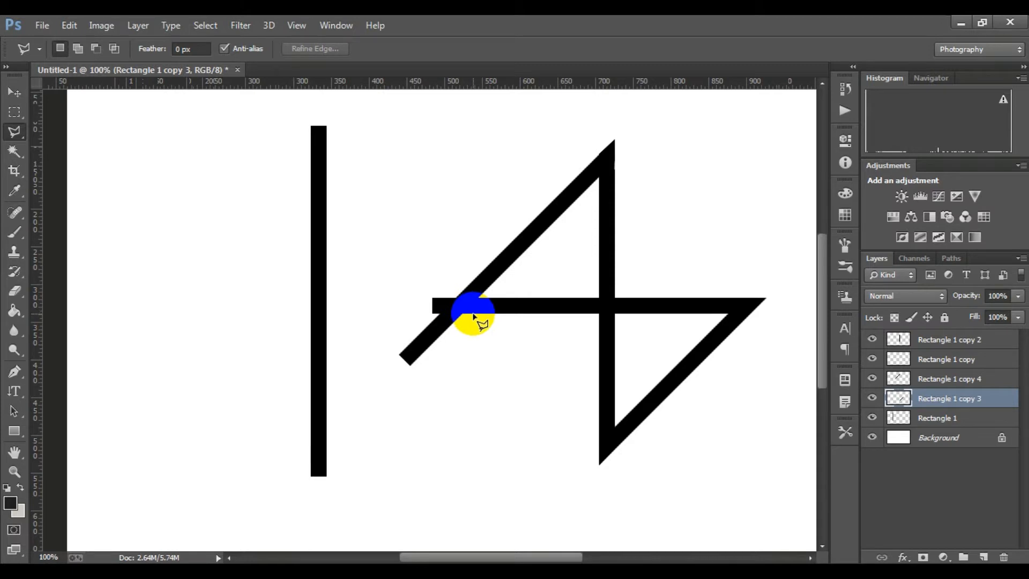
Step: Cut off the upper diagonal bar's end below the horizontal bar on the Rectangle 1 copy 4 layer, and deselect
{"action": "left_click", "coordinate": [413, 316]}
{"action": "left_click", "coordinate": [383, 328]}
{"action": "left_click", "coordinate": [383, 379]}
{"action": "left_click", "coordinate": [477, 379]}
{"action": "double_click", "coordinate": [493, 327]}
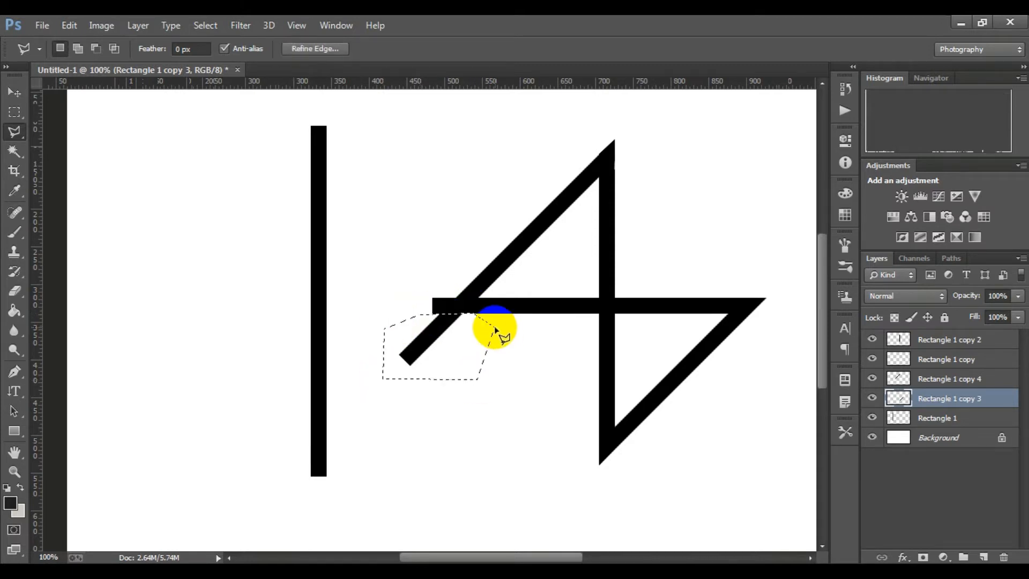
{"action": "left_click", "coordinate": [930, 380]}
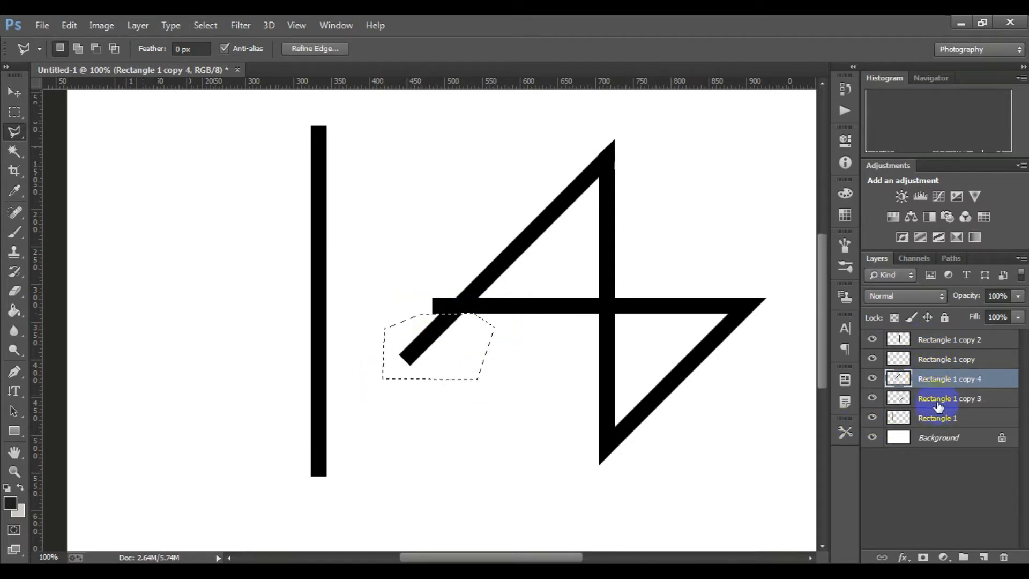
{"action": "key", "text": "Delete"}
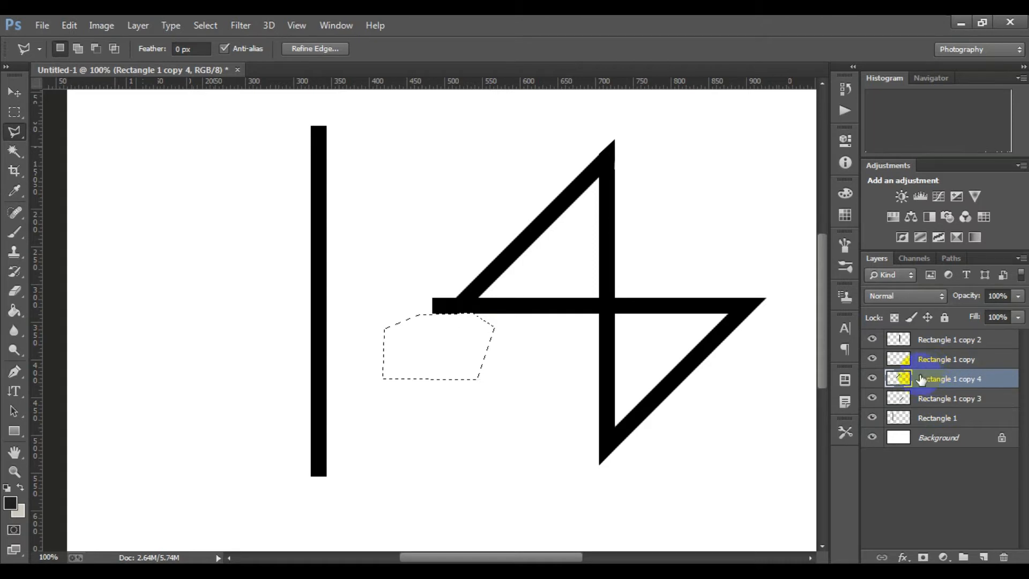
{"action": "key", "text": "ctrl+d"}
Step: Trim the horizontal bar's left end along the upper diagonal's slope on the Rectangle 1 copy layer, and deselect
{"action": "left_click_drag", "start_coordinate": [569, 324], "coordinate": [610, 389]}
{"action": "left_click", "coordinate": [505, 358]}
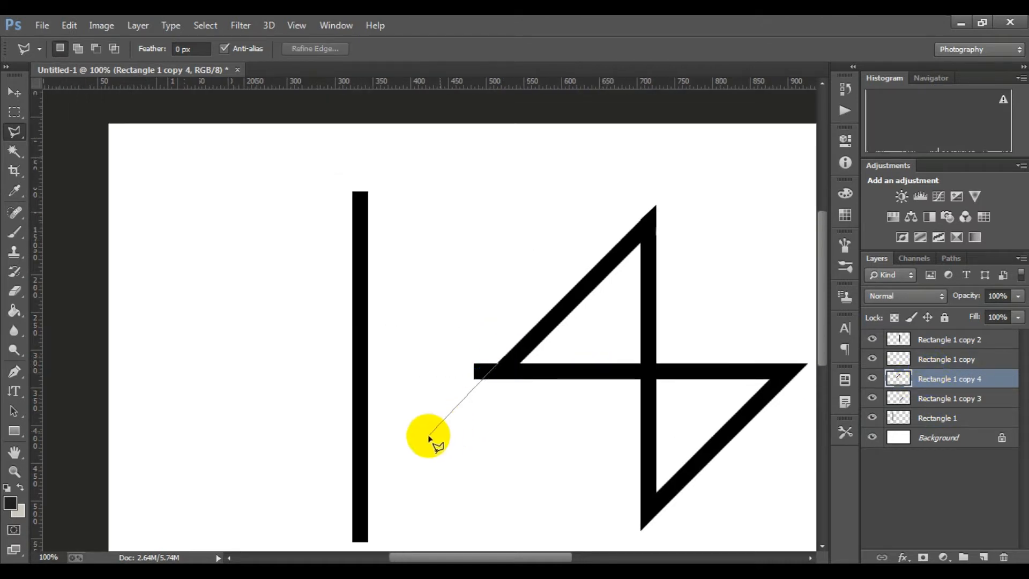
{"action": "left_click", "coordinate": [418, 441]}
{"action": "left_click", "coordinate": [424, 297]}
{"action": "left_click", "coordinate": [490, 278]}
{"action": "double_click", "coordinate": [504, 353]}
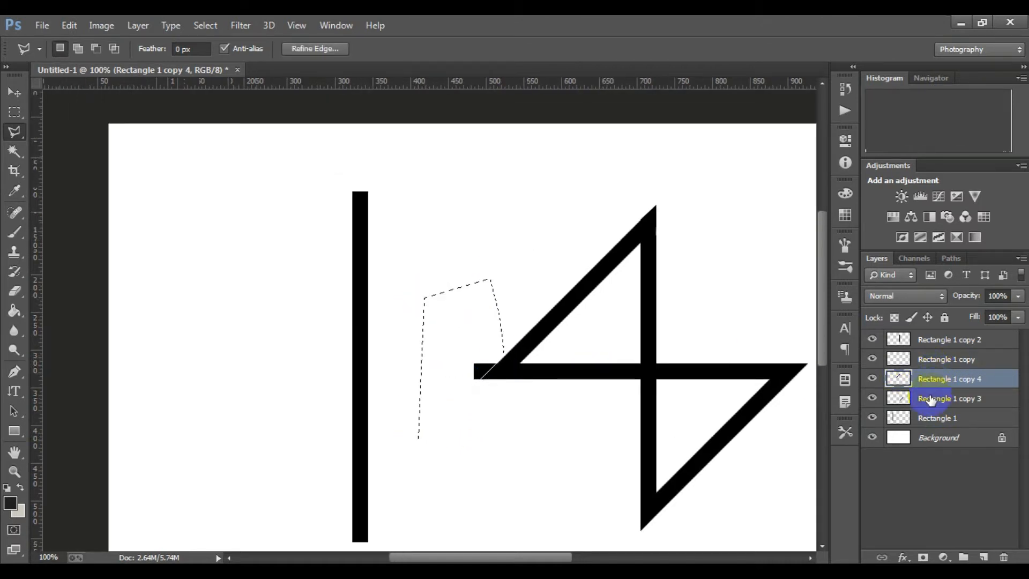
{"action": "left_click", "coordinate": [935, 359]}
{"action": "key", "text": "ctrl+d"}
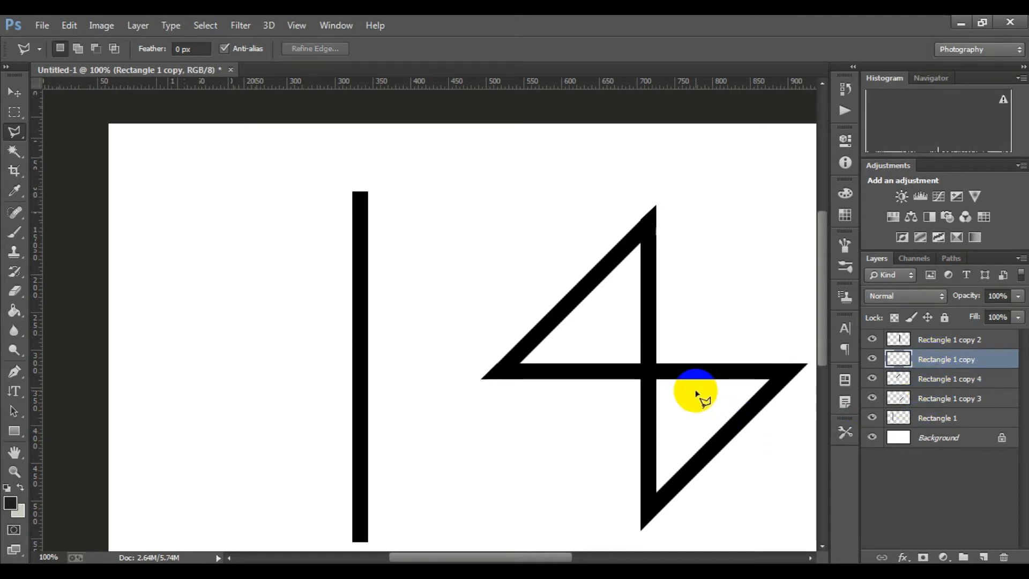
Step: Duplicate the separate vertical bar of the Rectangle 1 layer and place the copy to the right of the trimmed shape
{"action": "left_click", "coordinate": [645, 375], "text": "alt"}
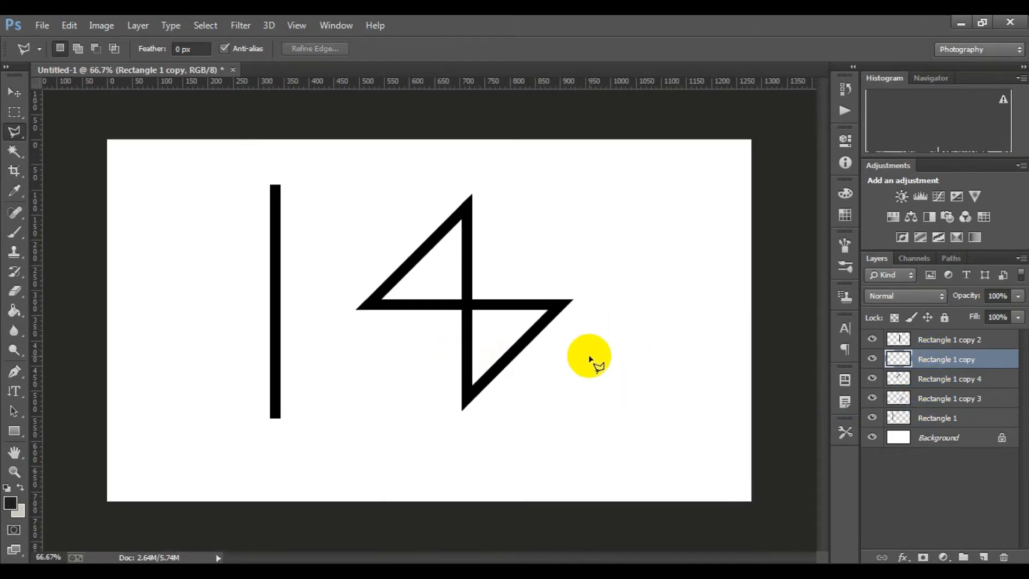
{"action": "left_click", "coordinate": [977, 425]}
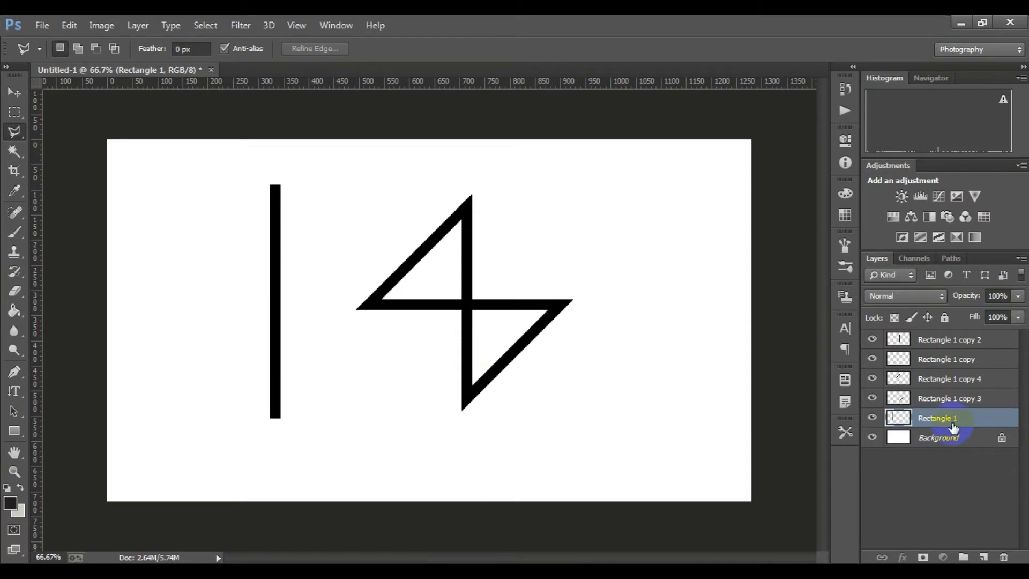
{"action": "left_click", "coordinate": [14, 92]}
{"action": "left_click_drag", "start_coordinate": [275, 218], "coordinate": [609, 332]}
Step: Rotate the new bar copy by 90° and place it flush against the upper edge of the horizontal bar
{"action": "key", "text": "ctrl+t"}
{"action": "left_click_drag", "start_coordinate": [625, 466], "coordinate": [370, 432]}
{"action": "left_click_drag", "start_coordinate": [634, 348], "coordinate": [564, 295]}
{"action": "scroll", "coordinate": [436, 276], "scroll_direction": "up", "scroll_amount": 2}
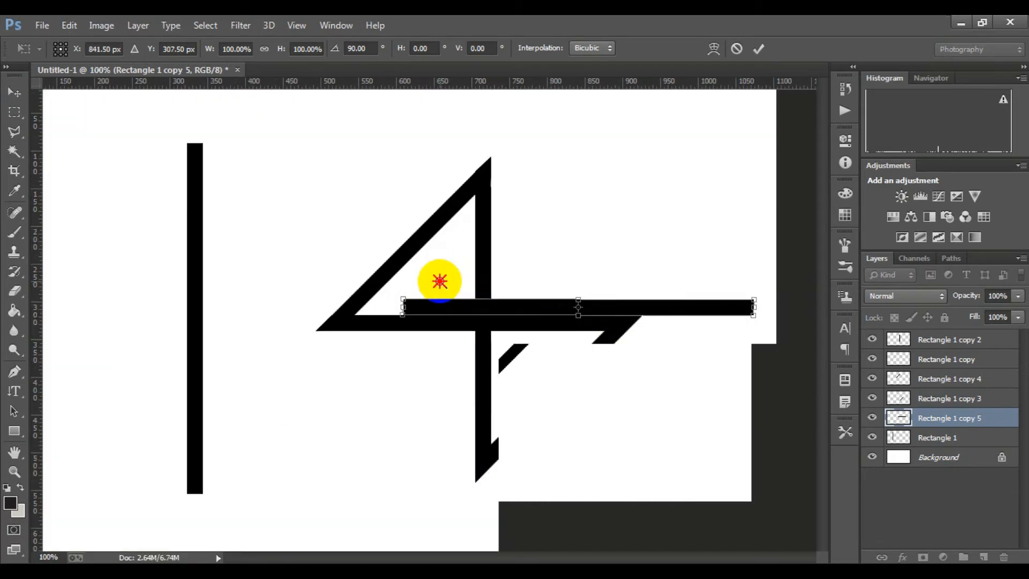
{"action": "key", "text": "Return"}
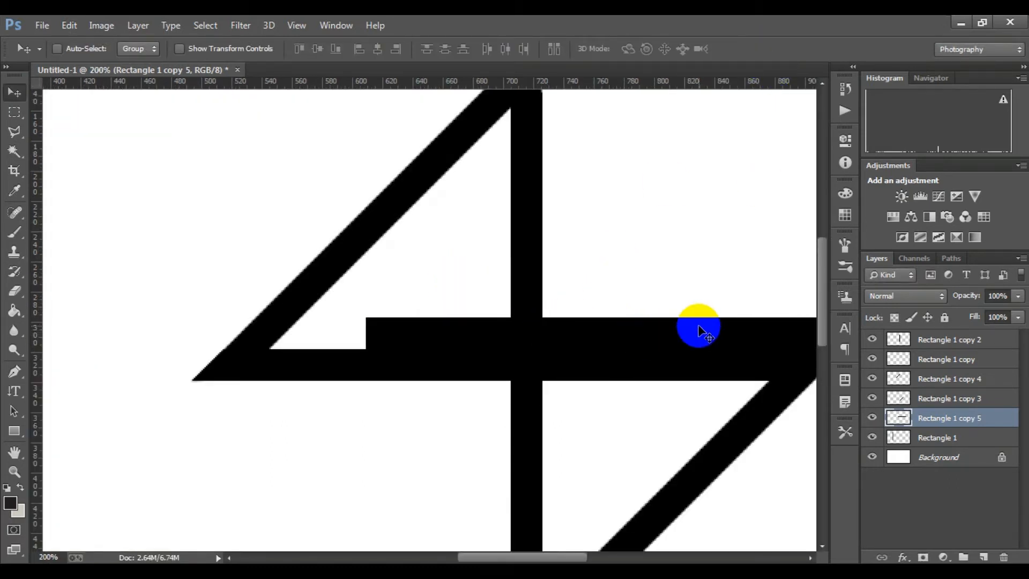
{"action": "key", "text": "ctrl+t"}
{"action": "left_click", "coordinate": [757, 50]}
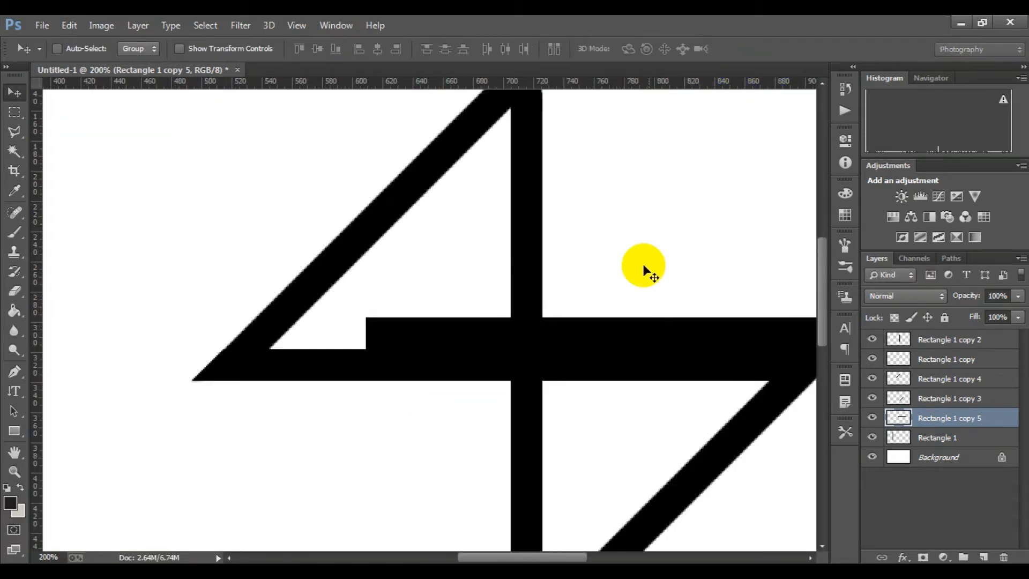
{"action": "left_click_drag", "start_coordinate": [646, 268], "coordinate": [546, 242]}
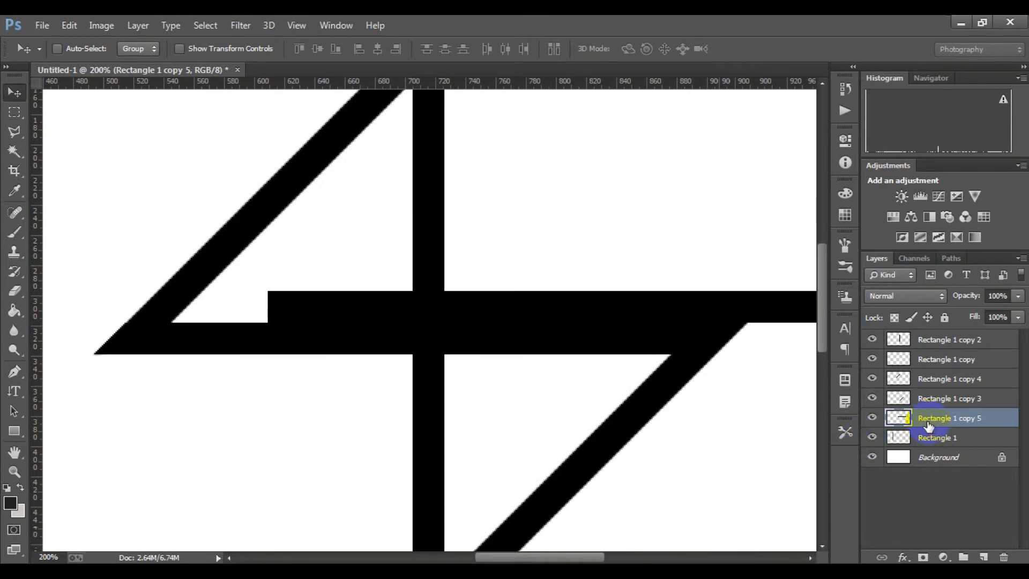
{"action": "left_click", "coordinate": [102, 27]}
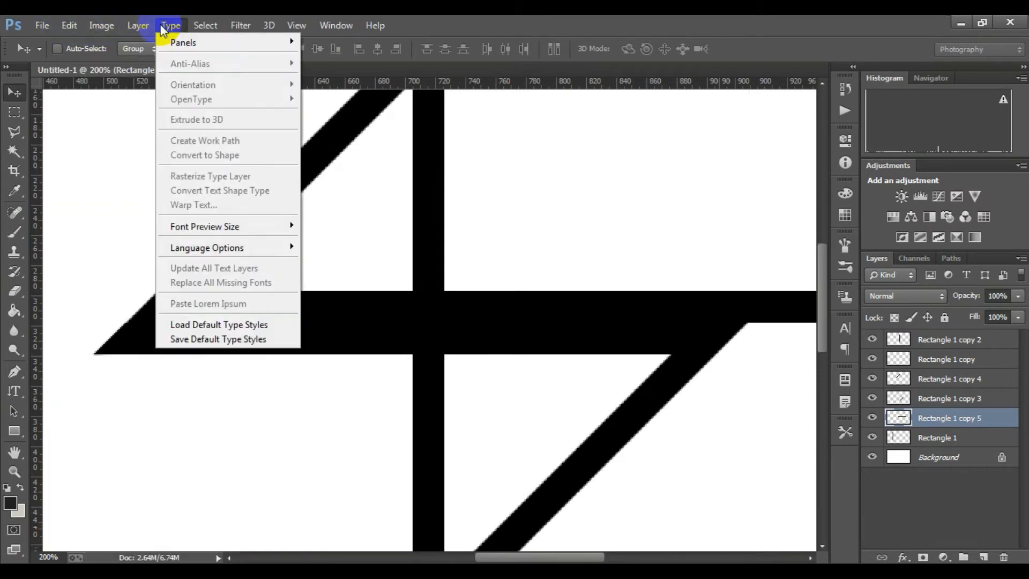
{"action": "left_click", "coordinate": [139, 26]}
{"action": "left_click", "coordinate": [138, 26]}
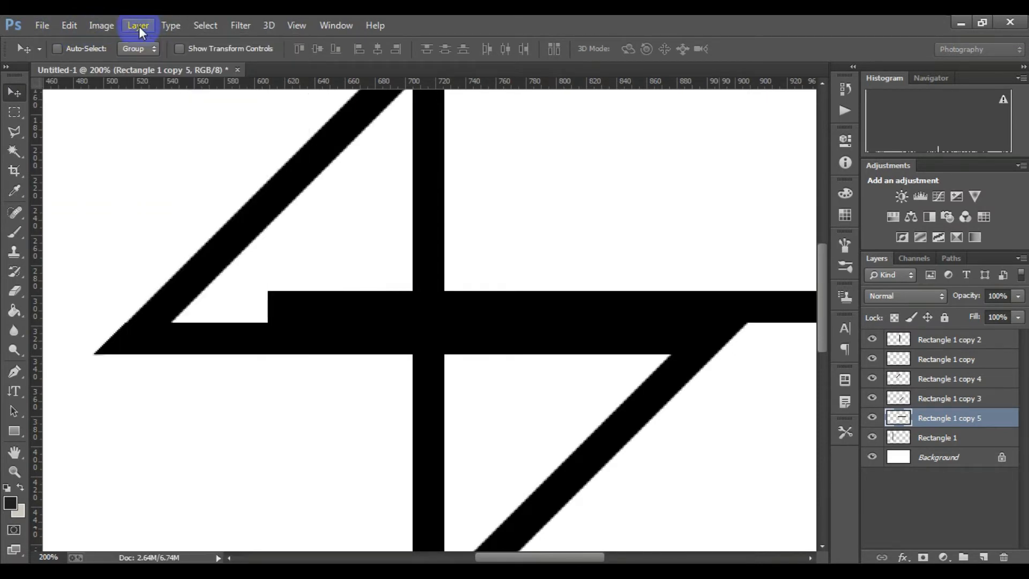
{"action": "left_click", "coordinate": [172, 25]}
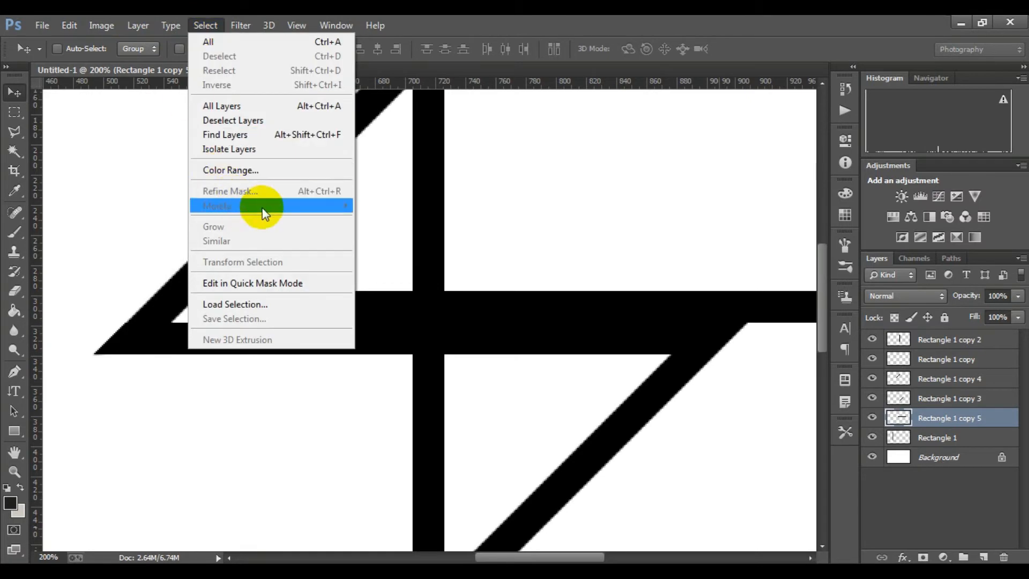
{"action": "left_click", "coordinate": [942, 455]}
{"action": "left_click", "coordinate": [943, 398]}
{"action": "left_click", "coordinate": [938, 380], "text": "shift"}
{"action": "left_click", "coordinate": [941, 358], "text": "shift"}
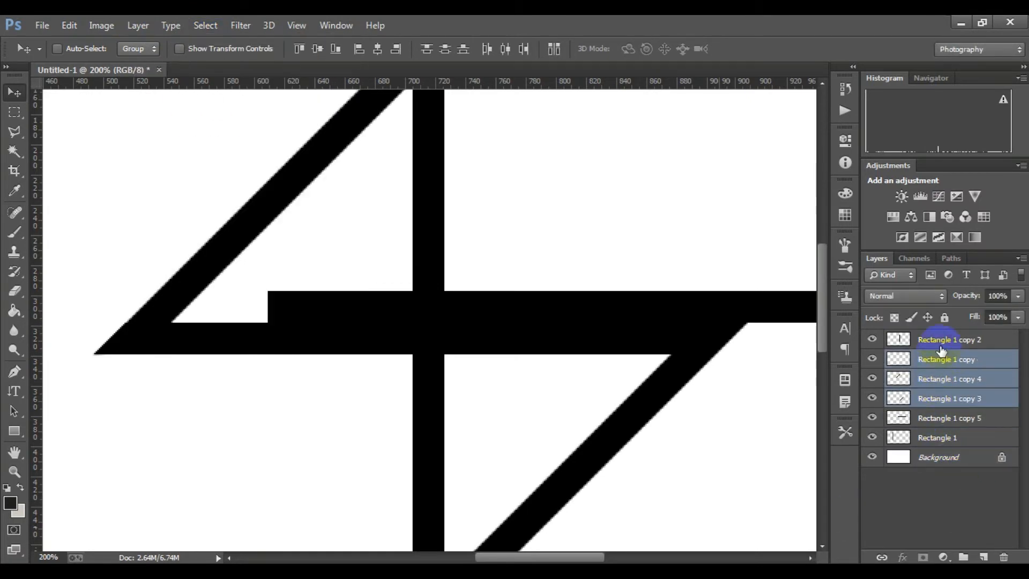
{"action": "left_click", "coordinate": [948, 374], "text": "shift"}
{"action": "left_click", "coordinate": [948, 400], "text": "shift"}
Step: Merge the Rectangle 1 copy 2, copy, copy 4 and copy 3 layers of the shape into one layer
{"action": "left_click", "coordinate": [945, 339]}
{"action": "right_click", "coordinate": [945, 339]}
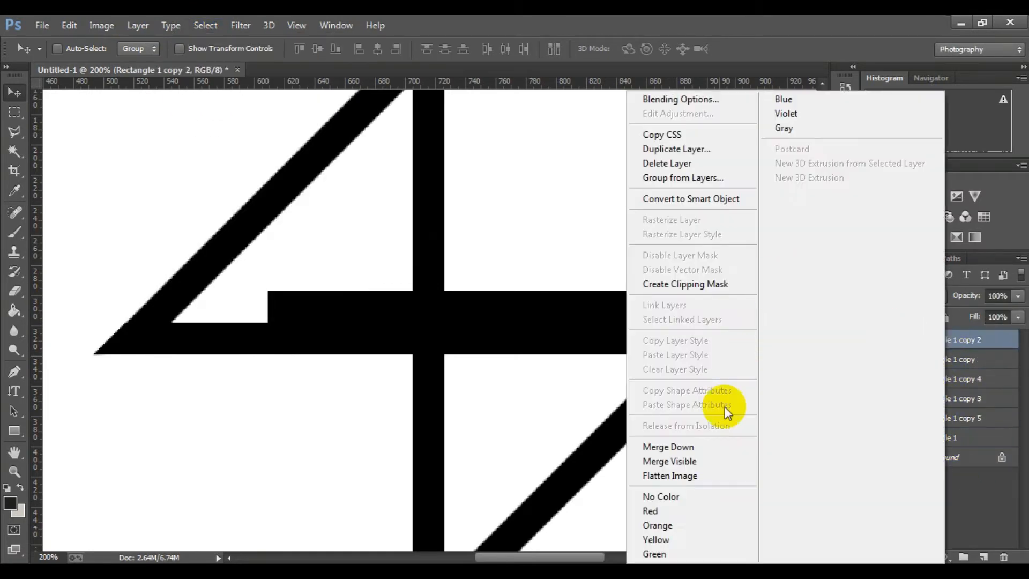
{"action": "left_click", "coordinate": [718, 447]}
{"action": "right_click", "coordinate": [940, 337]}
{"action": "left_click", "coordinate": [691, 447]}
{"action": "right_click", "coordinate": [940, 338]}
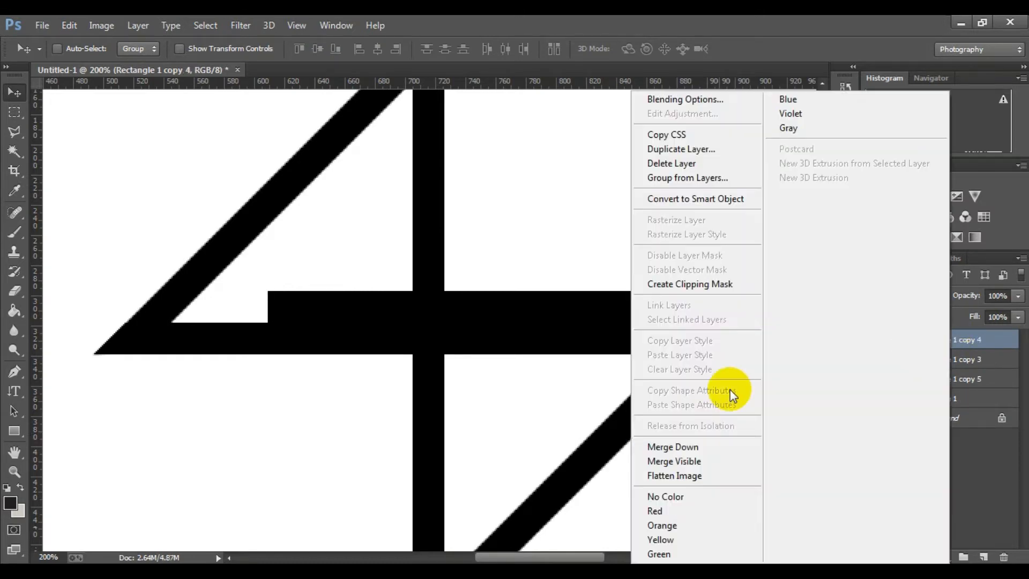
{"action": "left_click", "coordinate": [704, 446]}
{"action": "right_click", "coordinate": [948, 341]}
{"action": "right_click", "coordinate": [953, 340]}
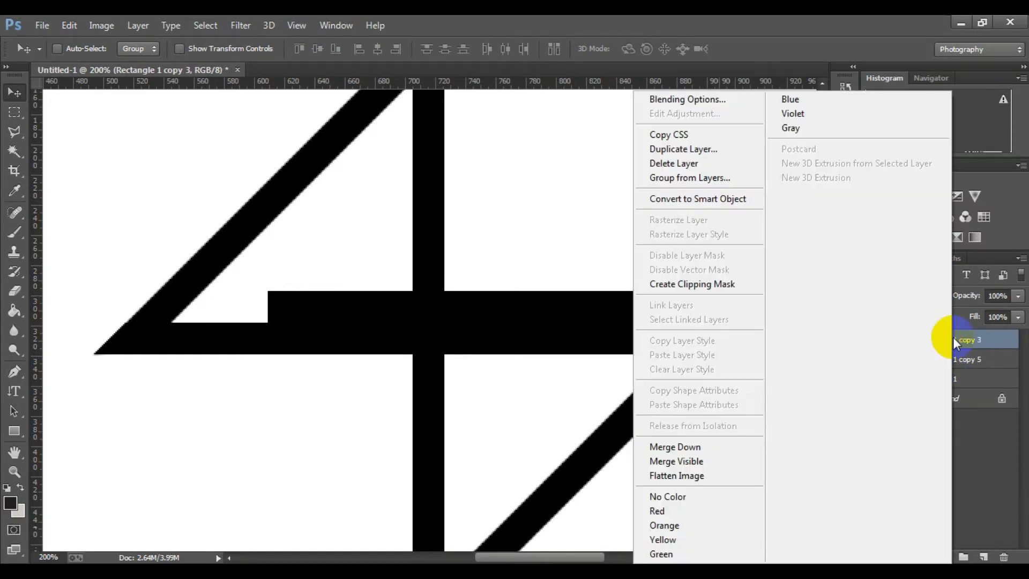
{"action": "left_click", "coordinate": [972, 342]}
Step: Check which bars the layers hold by toggling their visibility, and place the Rectangle 1 copy 5 layer above the merged shape's layer
{"action": "left_click", "coordinate": [873, 359]}
{"action": "left_click", "coordinate": [875, 378]}
{"action": "left_click", "coordinate": [872, 359]}
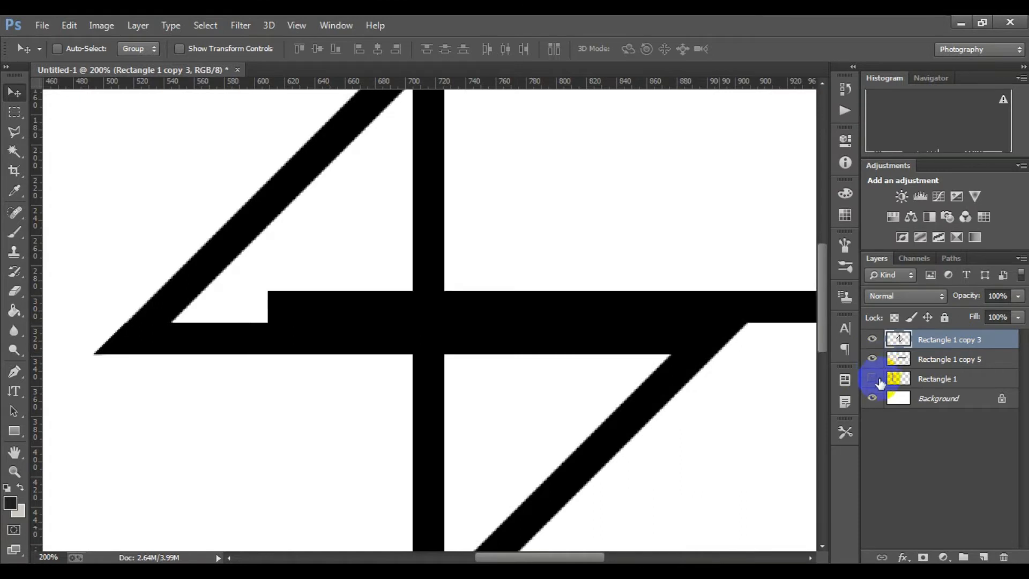
{"action": "double_click", "coordinate": [941, 342]}
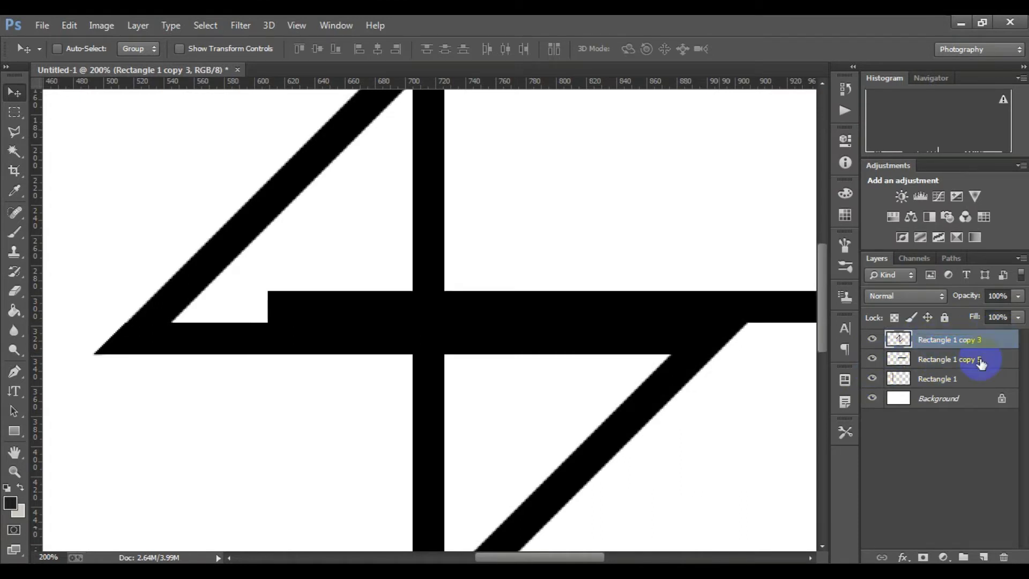
{"action": "left_click_drag", "start_coordinate": [980, 363], "coordinate": [929, 348]}
{"action": "left_click", "coordinate": [879, 338]}
{"action": "left_click", "coordinate": [878, 338]}
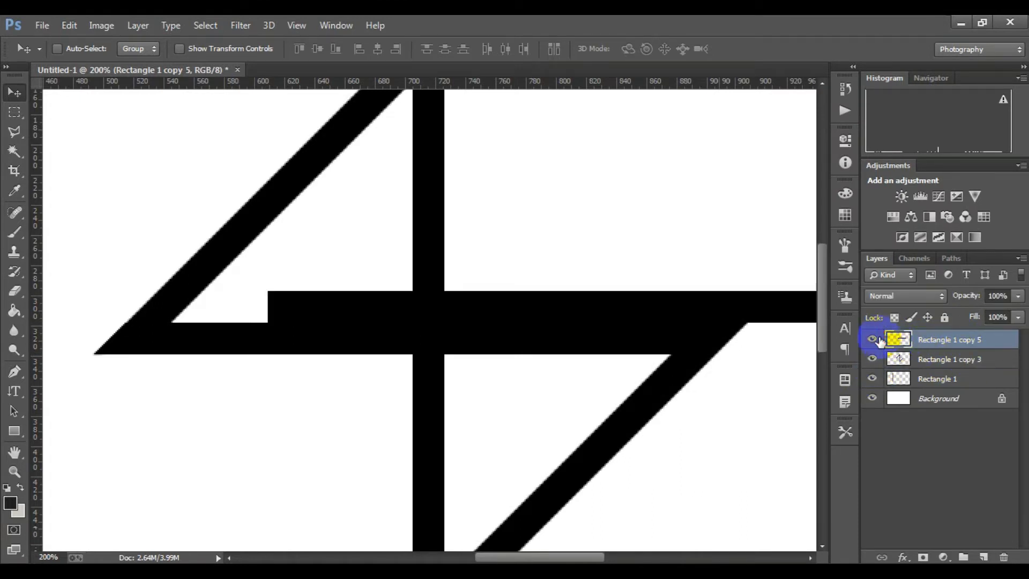
{"action": "right_click", "coordinate": [911, 338]}
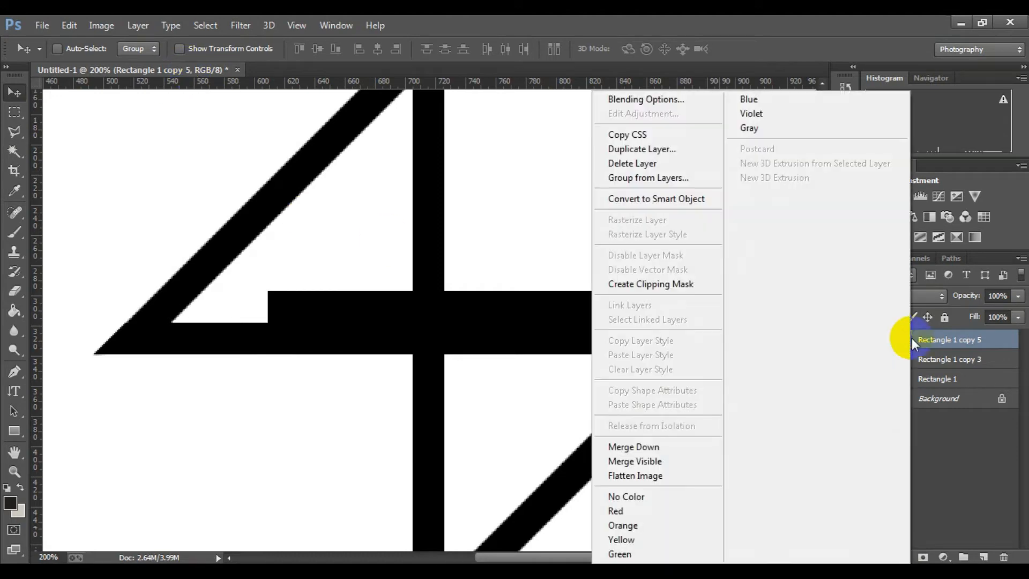
{"action": "left_click", "coordinate": [648, 99]}
{"action": "left_click", "coordinate": [834, 143]}
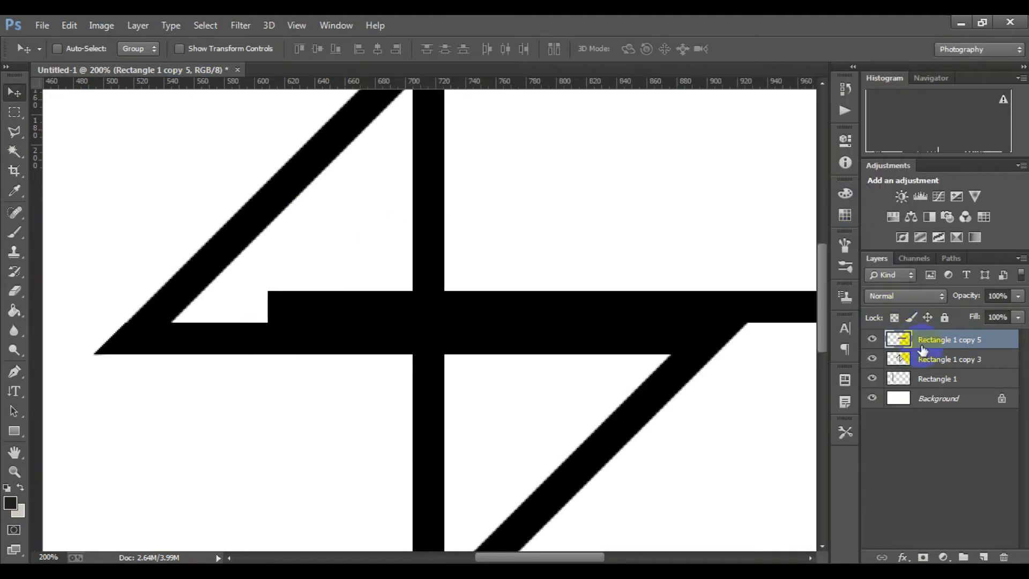
Step: Cut the Rectangle 1 copy 5 bar's area out of the merged shape's vertical bar above the horizontal bar, hide the copy 5 layer, and deselect
{"action": "left_click", "coordinate": [15, 151]}
{"action": "left_click", "coordinate": [315, 300]}
{"action": "left_click", "coordinate": [965, 364]}
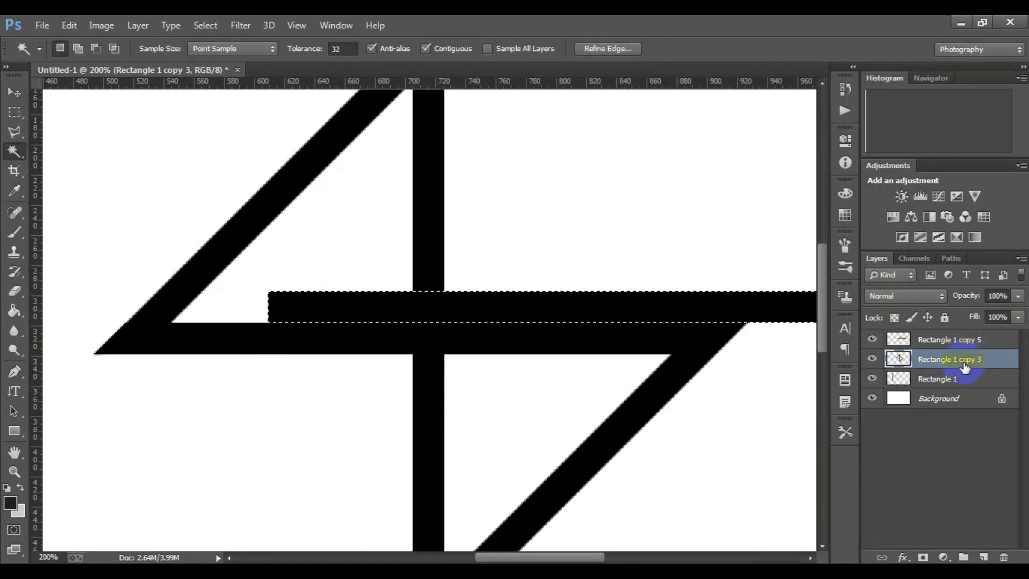
{"action": "left_click", "coordinate": [872, 339]}
{"action": "key", "text": "ctrl+d"}
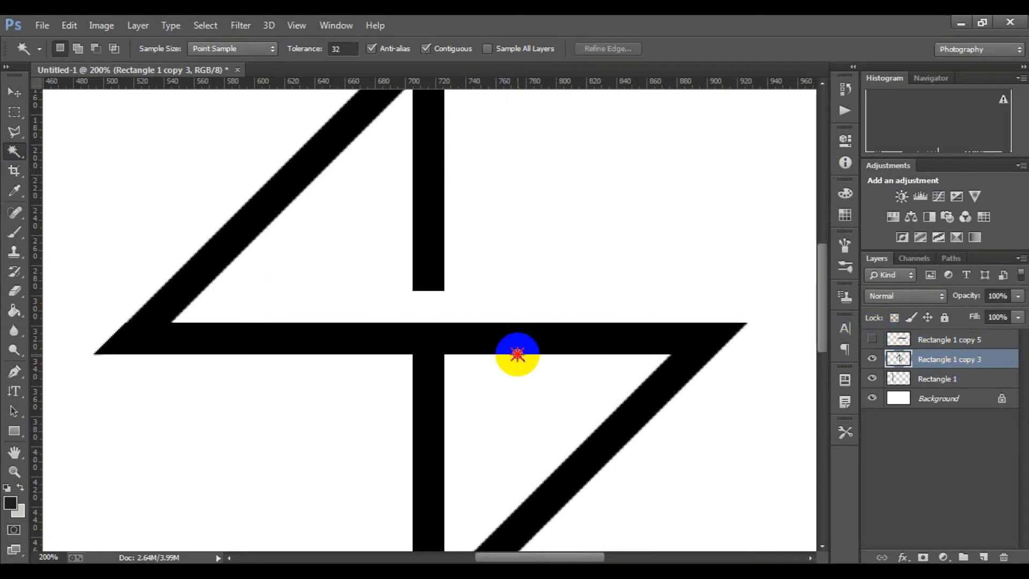
Step: Show the Rectangle 1 copy 5 layer and move its bar against the lower edge of the shape's horizontal bar
{"action": "scroll", "coordinate": [518, 354], "scroll_direction": "down", "scroll_amount": 2}
{"action": "left_click", "coordinate": [941, 346]}
{"action": "left_click", "coordinate": [872, 339]}
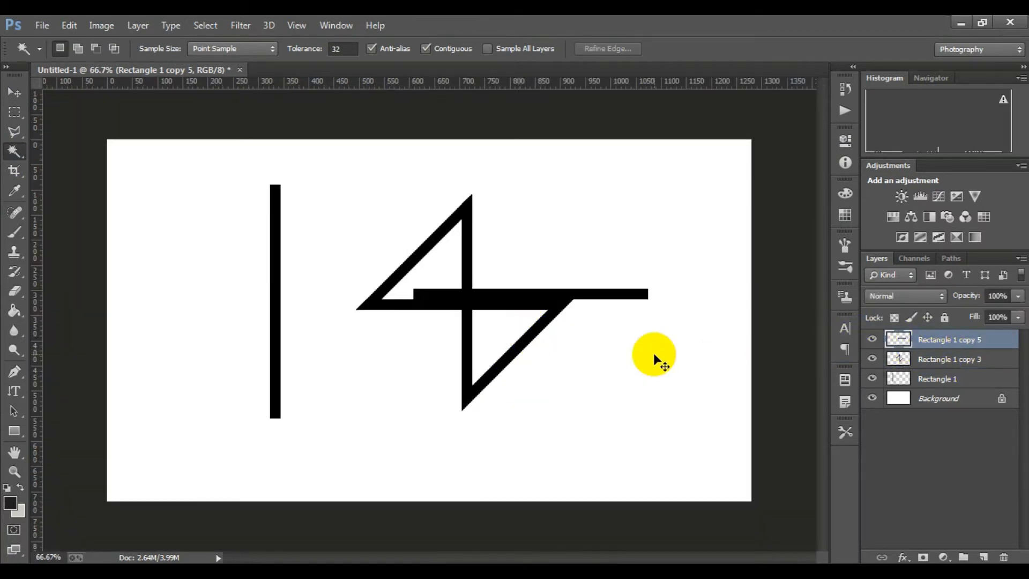
{"action": "key", "text": "ctrl+t"}
{"action": "left_click_drag", "start_coordinate": [493, 296], "coordinate": [377, 319]}
{"action": "scroll", "coordinate": [407, 303], "scroll_direction": "up", "scroll_amount": 2}
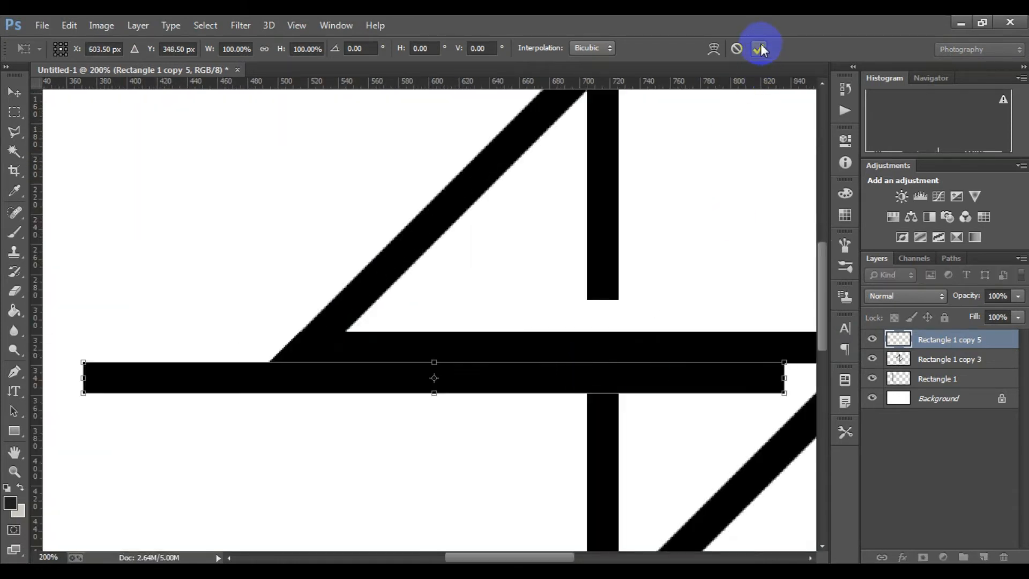
{"action": "left_click", "coordinate": [758, 49]}
Step: Try to cut the Rectangle 1 copy 5 bar's area out of the merged shape below the horizontal bar, and undo the cut
{"action": "left_click", "coordinate": [591, 387]}
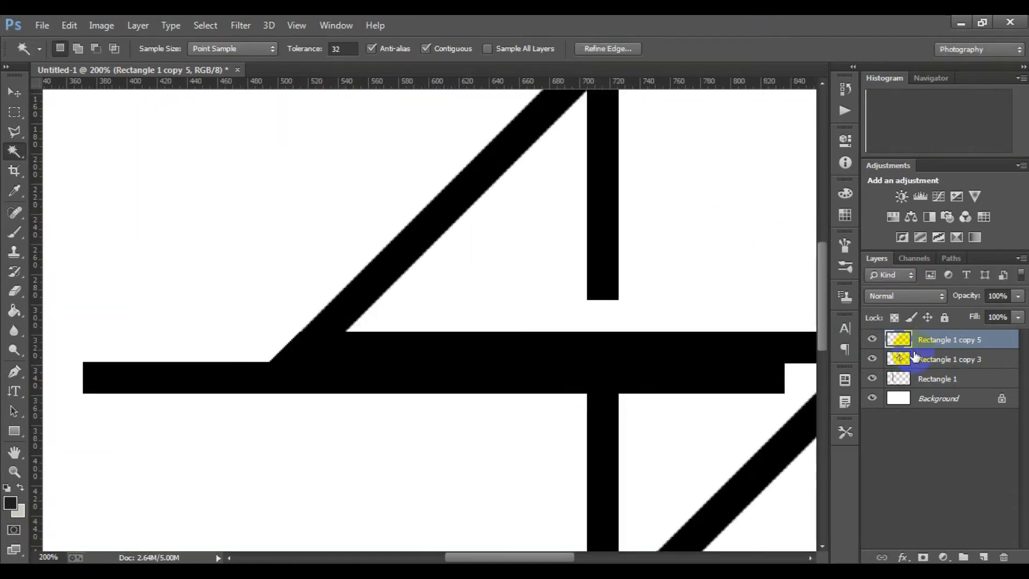
{"action": "left_click", "coordinate": [703, 385]}
{"action": "left_click", "coordinate": [134, 375]}
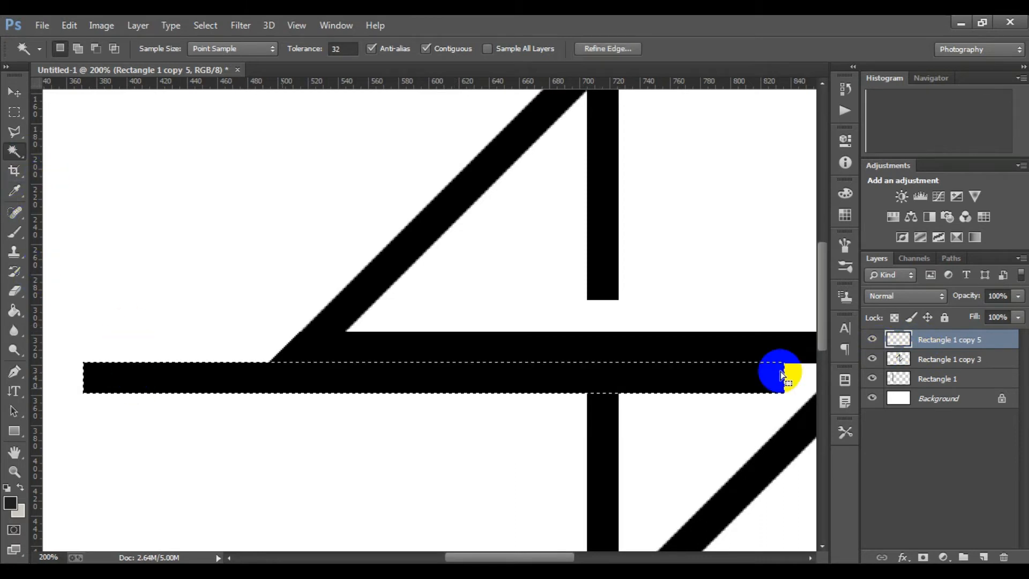
{"action": "left_click", "coordinate": [906, 362]}
{"action": "left_click", "coordinate": [871, 339]}
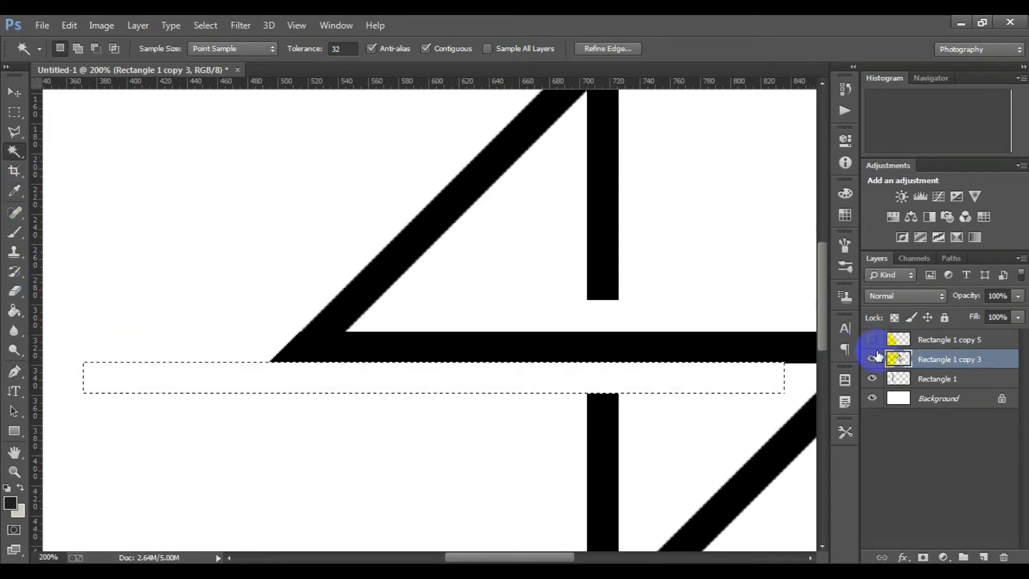
{"action": "key", "text": "ctrl+d"}
{"action": "left_click_drag", "start_coordinate": [764, 400], "coordinate": [625, 383]}
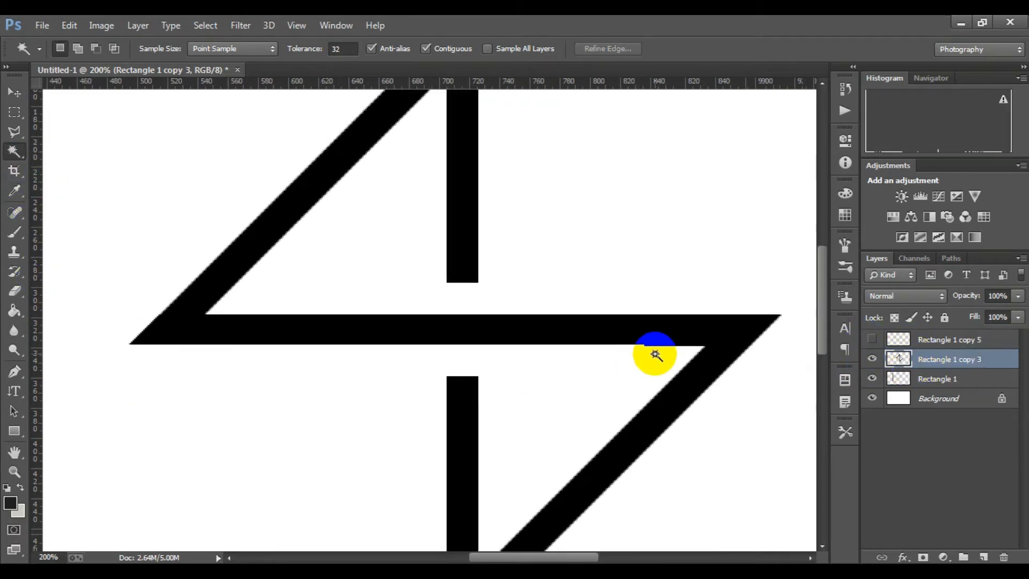
{"action": "key", "text": "ctrl+z"}
{"action": "key", "text": "ctrl+d"}
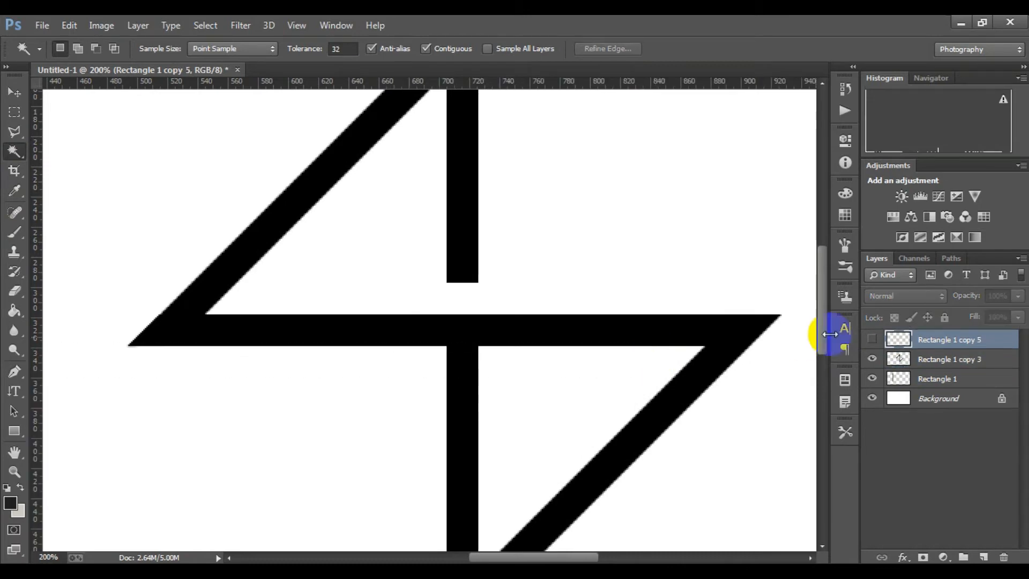
Step: Show the Rectangle 1 copy 5 bar and nudge it down to Y 349.50 px, flush below the horizontal bar
{"action": "left_click", "coordinate": [871, 339]}
{"action": "key", "text": "ctrl+t"}
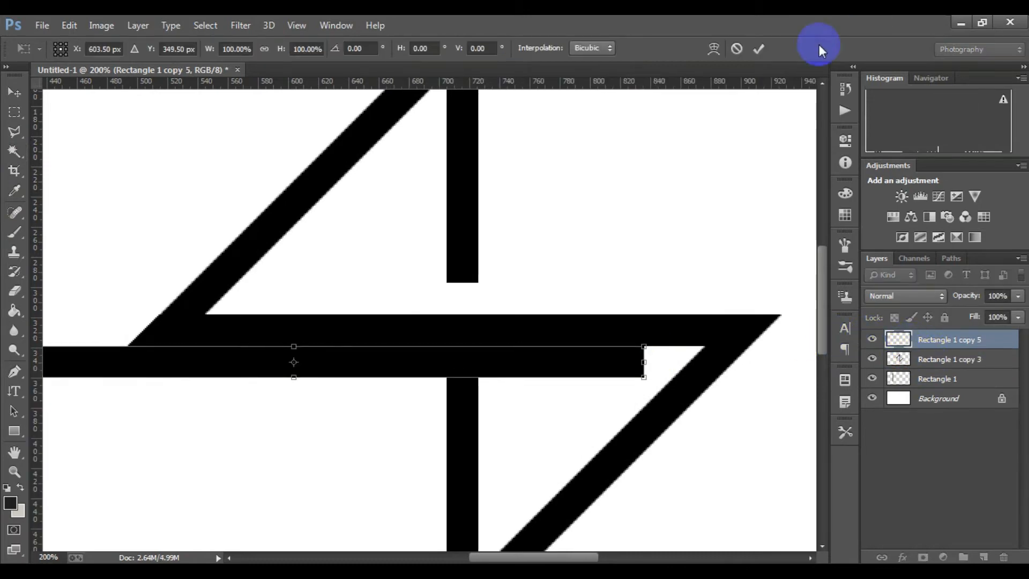
{"action": "left_click", "coordinate": [674, 364], "text": "ctrl"}
{"action": "left_click", "coordinate": [673, 365], "text": "ctrl"}
{"action": "key", "text": "Return"}
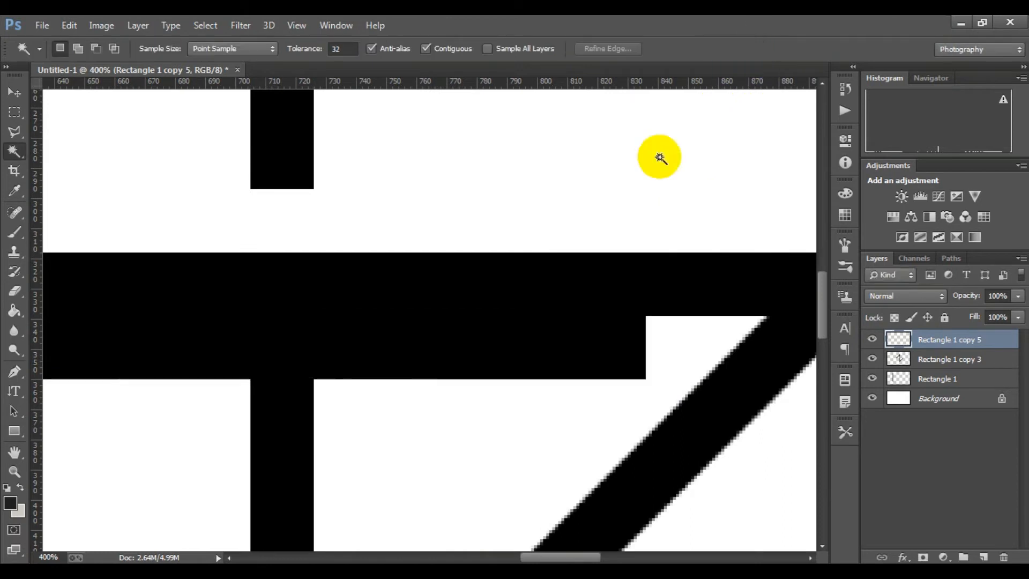
Step: Cut the bar's area out of the merged shape's vertical bar below the horizontal bar, hide the Rectangle 1 copy 5 layer, and deselect
{"action": "left_click", "coordinate": [590, 354]}
{"action": "left_click", "coordinate": [937, 358]}
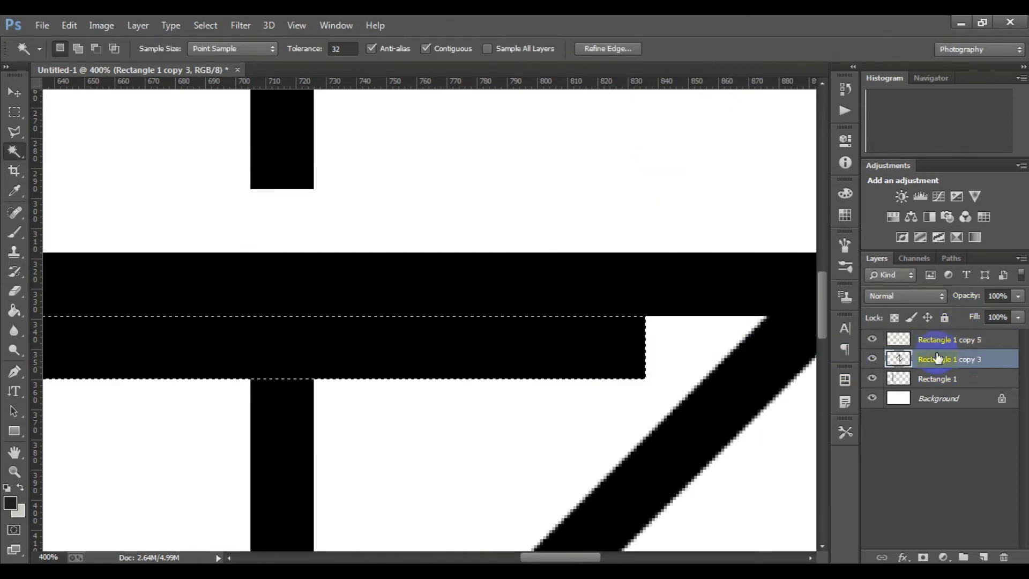
{"action": "left_click", "coordinate": [872, 339]}
{"action": "left_click", "coordinate": [587, 380]}
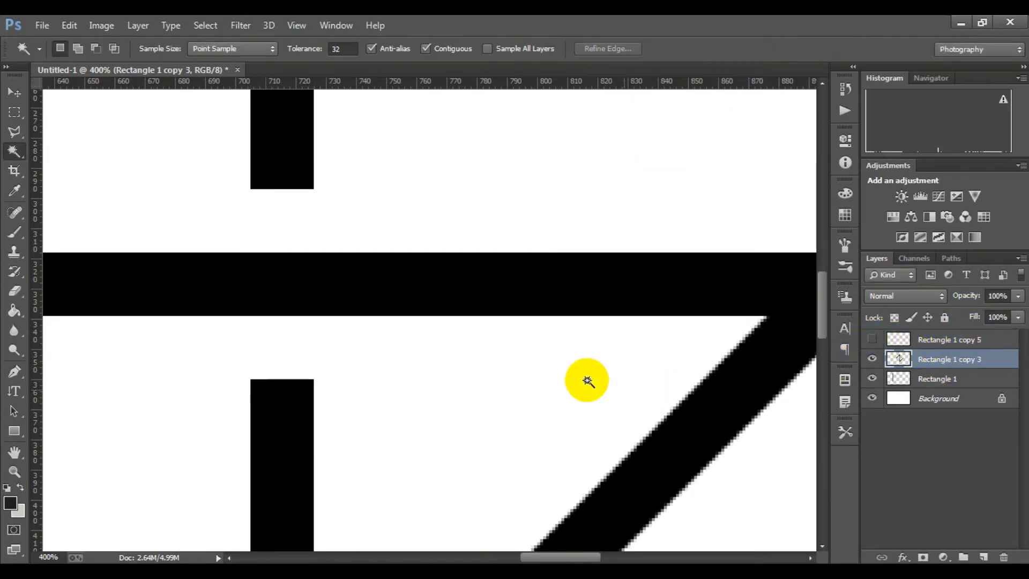
Step: Delete the Rectangle 1 copy 5 layer and hide the Rectangle 1 layer with the separate vertical bar
{"action": "scroll", "coordinate": [587, 381], "scroll_direction": "down", "scroll_amount": 4}
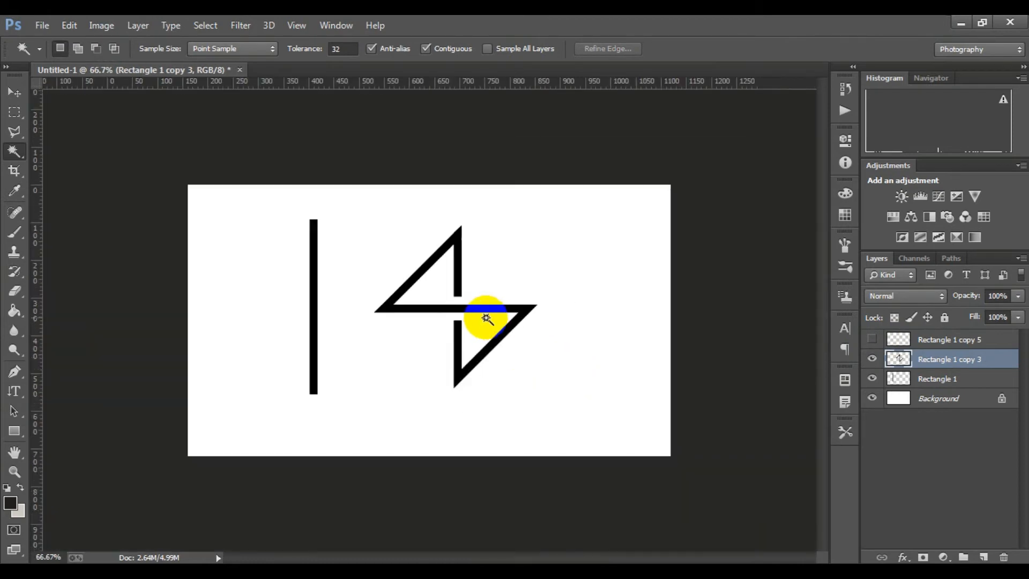
{"action": "left_click_drag", "start_coordinate": [948, 339], "coordinate": [1004, 557]}
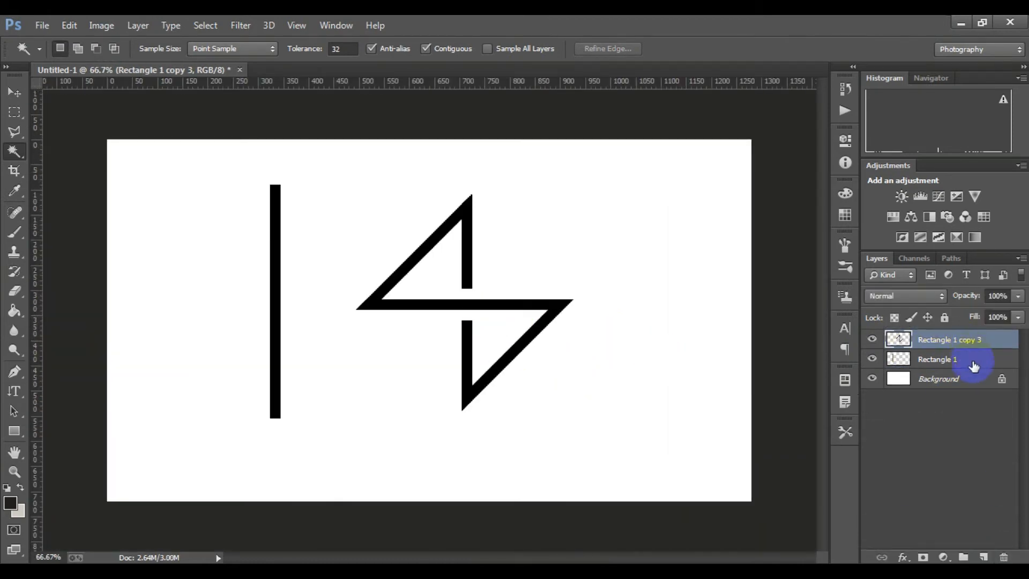
{"action": "left_click", "coordinate": [974, 366]}
{"action": "scroll", "coordinate": [509, 356], "scroll_direction": "up", "scroll_amount": 1}
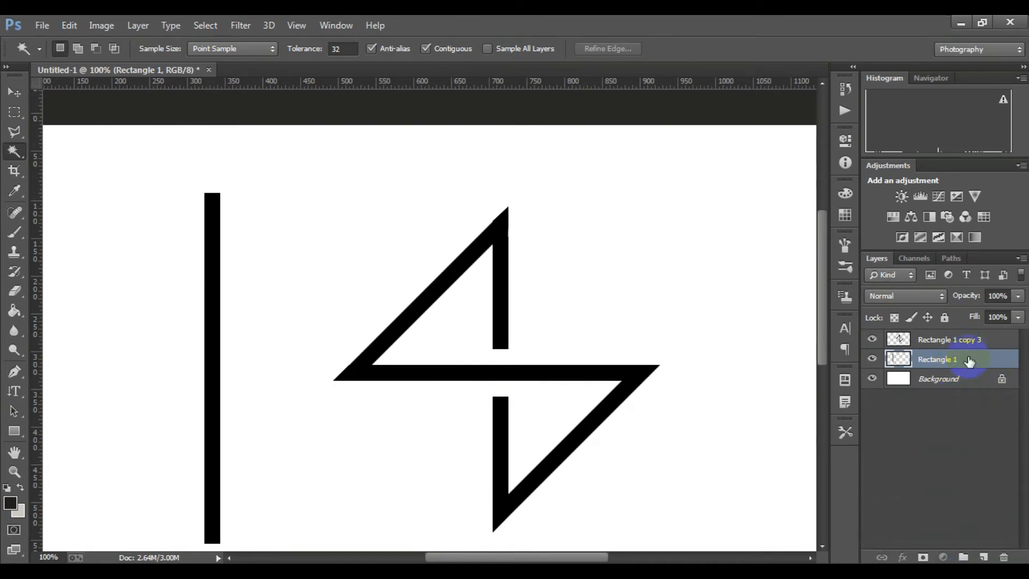
{"action": "left_click", "coordinate": [872, 358]}
Step: Draw a small black triangle shape about 26 px by 29 px with the Pen tool inside the upper triangular opening
{"action": "scroll", "coordinate": [402, 337], "scroll_direction": "up", "scroll_amount": 1}
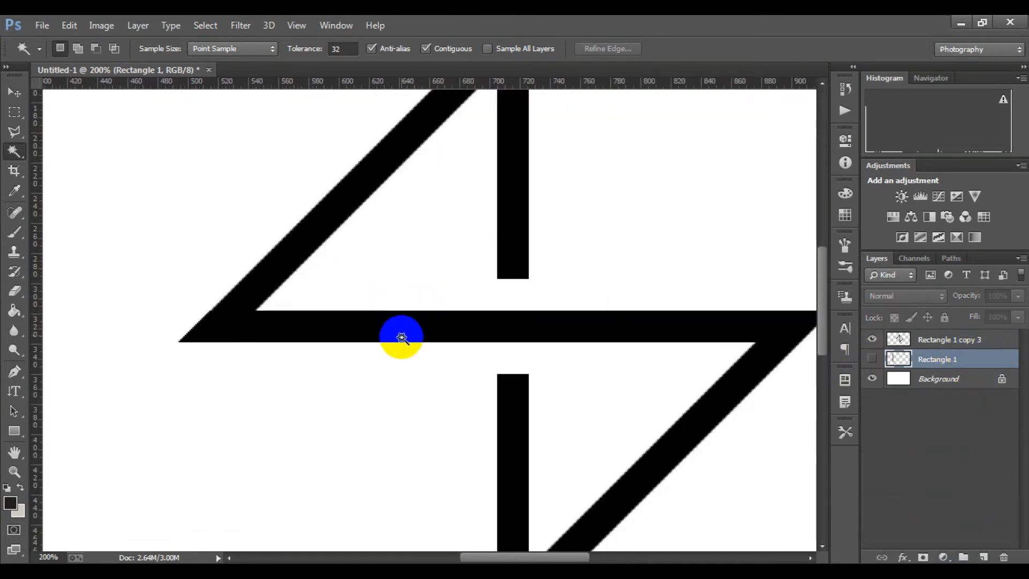
{"action": "scroll", "coordinate": [401, 337], "scroll_direction": "up", "scroll_amount": 1}
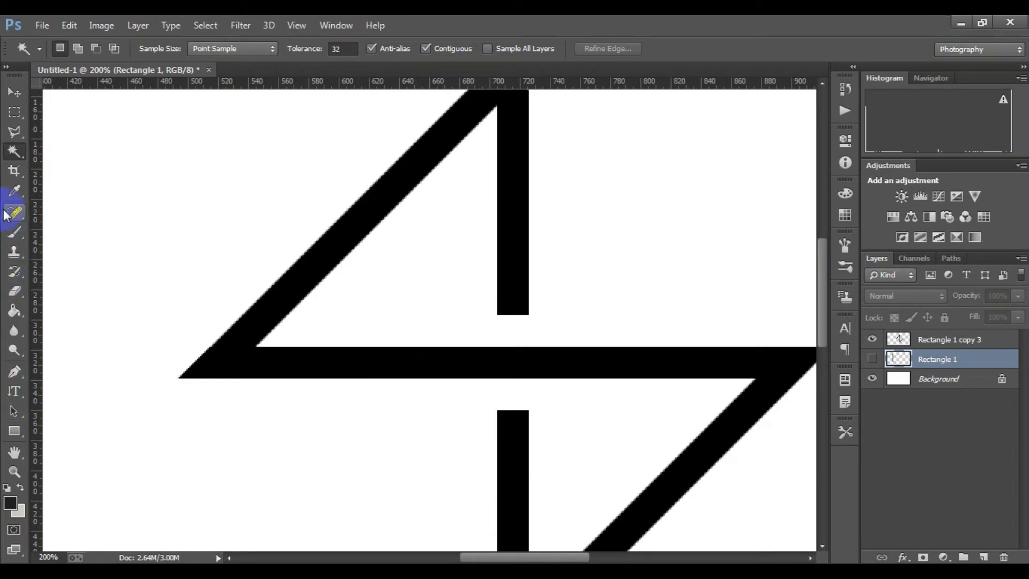
{"action": "left_click", "coordinate": [14, 370]}
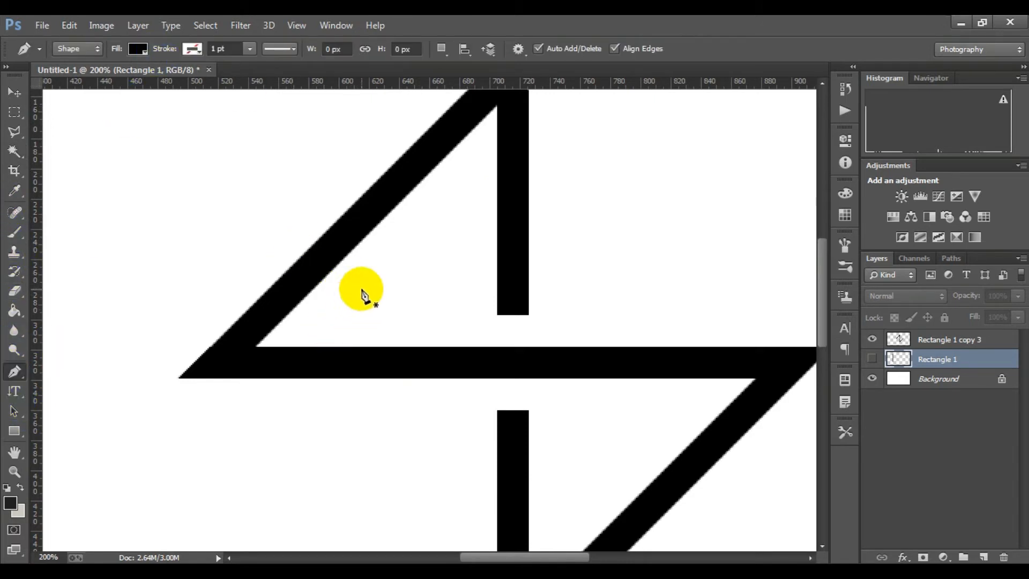
{"action": "left_click", "coordinate": [361, 290]}
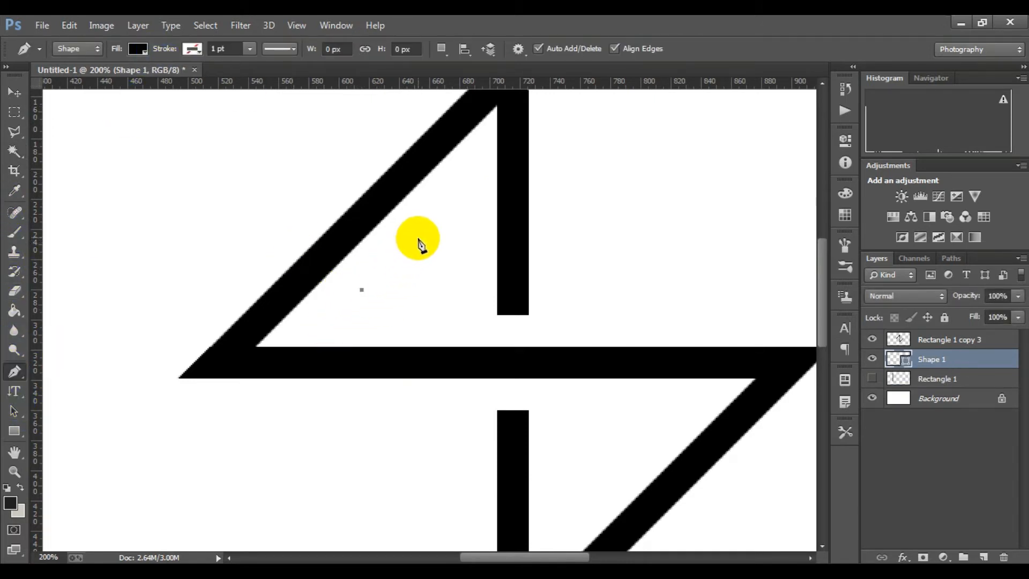
{"action": "left_click", "coordinate": [401, 257]}
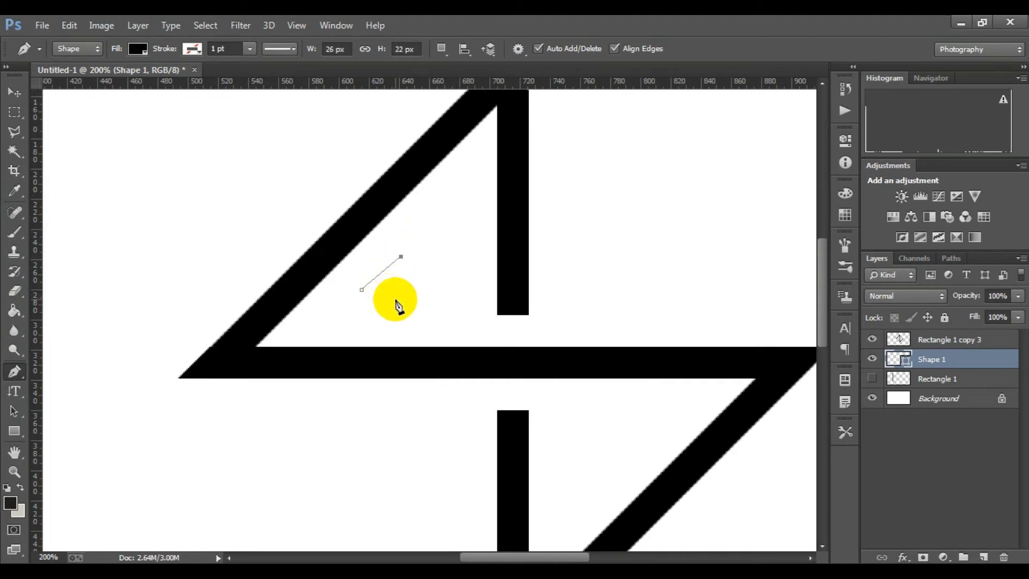
{"action": "left_click", "coordinate": [397, 300]}
{"action": "left_click", "coordinate": [363, 291]}
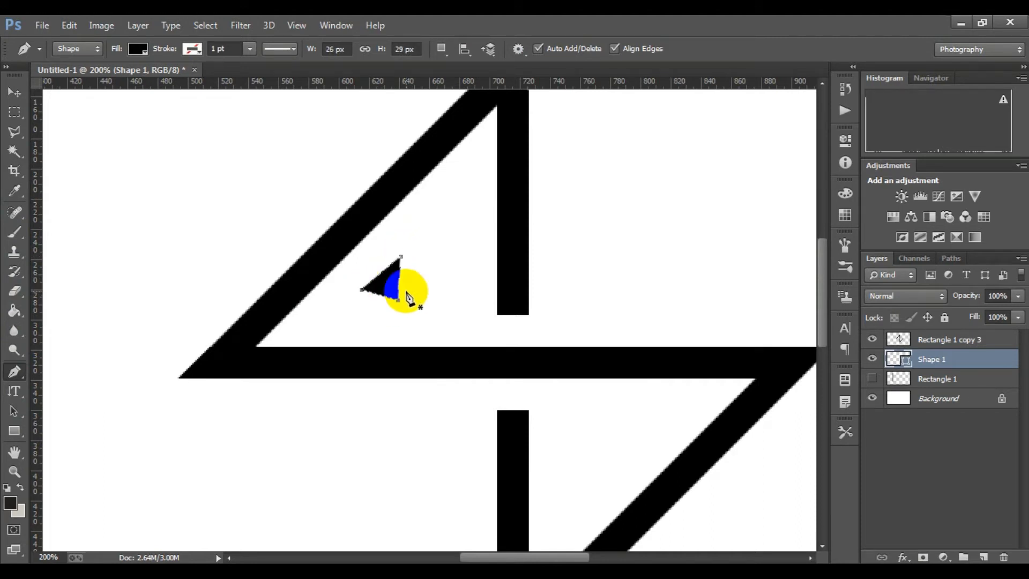
Step: Undo the small triangle drawn in the upper triangular opening, point by point
{"action": "key", "text": "ctrl+alt+z"}
{"action": "key", "text": "ctrl+alt+z"}
{"action": "key", "text": "ctrl+alt+z"}
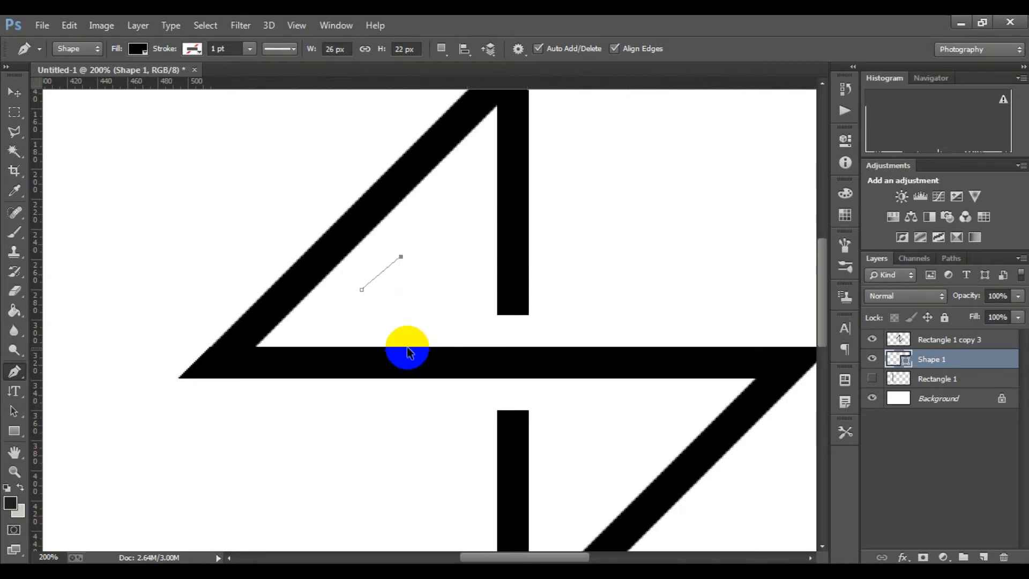
{"action": "key", "text": "ctrl+alt+z"}
{"action": "key", "text": "ctrl+alt+z"}
Step: Draw a narrow black triangle about 39 px by 47 px with the Pen tool inside the upper triangular opening
{"action": "left_click", "coordinate": [363, 291]}
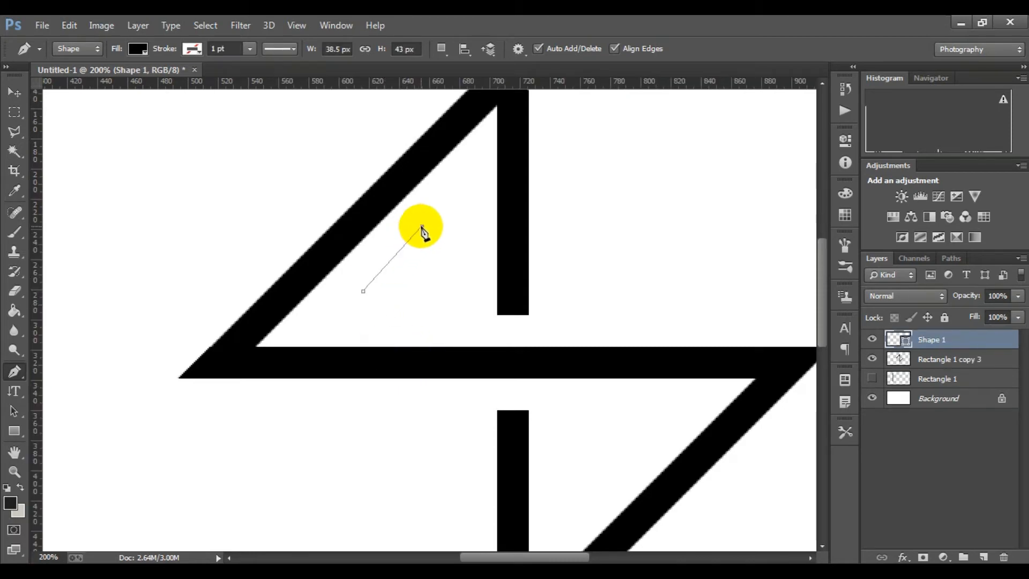
{"action": "left_click", "coordinate": [423, 227]}
{"action": "left_click", "coordinate": [394, 296]}
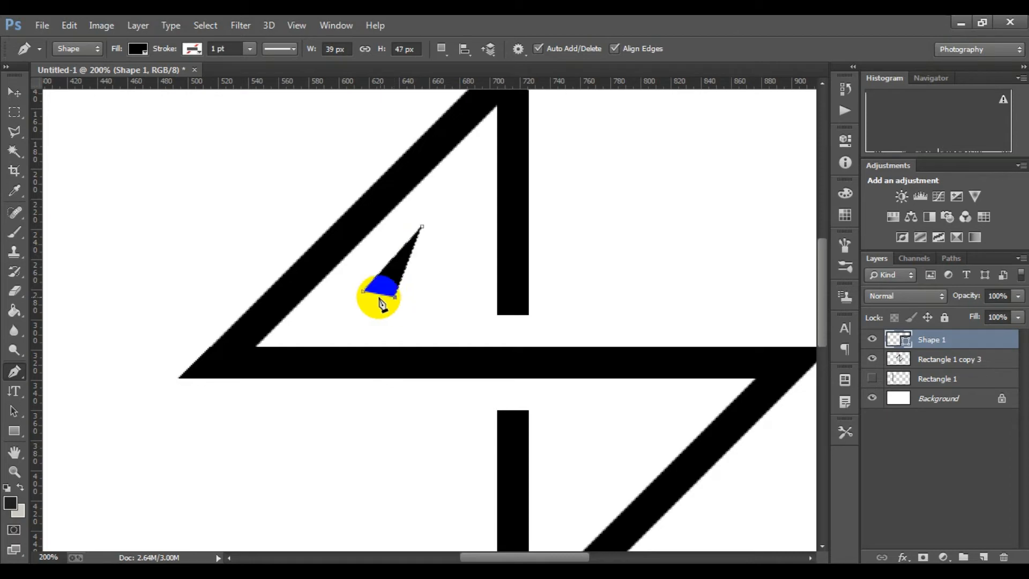
{"action": "left_click", "coordinate": [938, 398]}
Step: Enlarge the Shape 1 triangle to about 59 px by 71 px within the upper opening
{"action": "scroll", "coordinate": [492, 443], "scroll_direction": "down", "scroll_amount": 2}
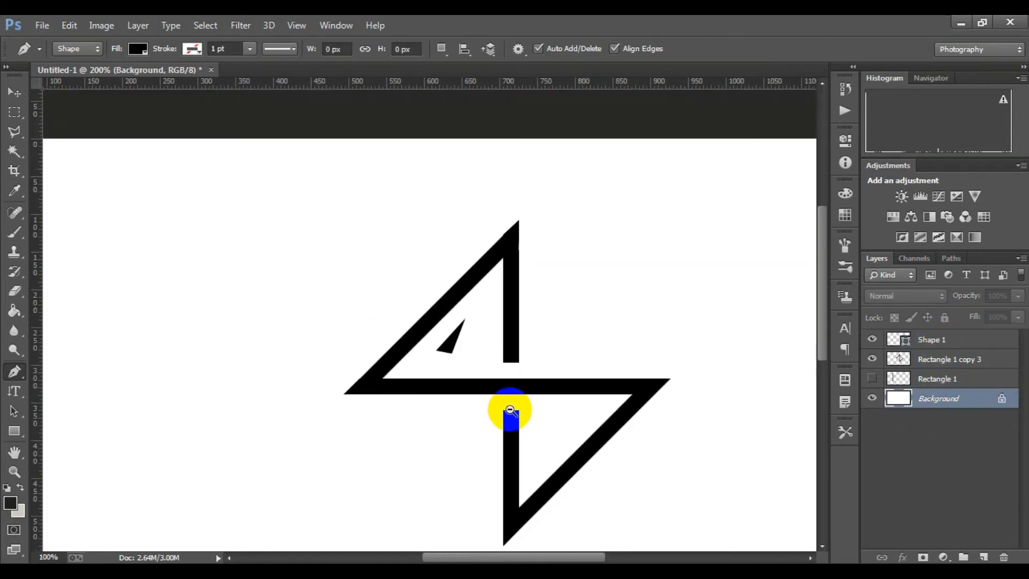
{"action": "left_click", "coordinate": [911, 339]}
{"action": "key", "text": "ctrl+t"}
{"action": "mouse_move", "coordinate": [438, 259]}
{"action": "left_mouse_down"}
{"action": "mouse_move", "coordinate": [444, 253]}
{"action": "mouse_move", "coordinate": [439, 264]}
{"action": "left_mouse_up"}
{"action": "left_click", "coordinate": [757, 50]}
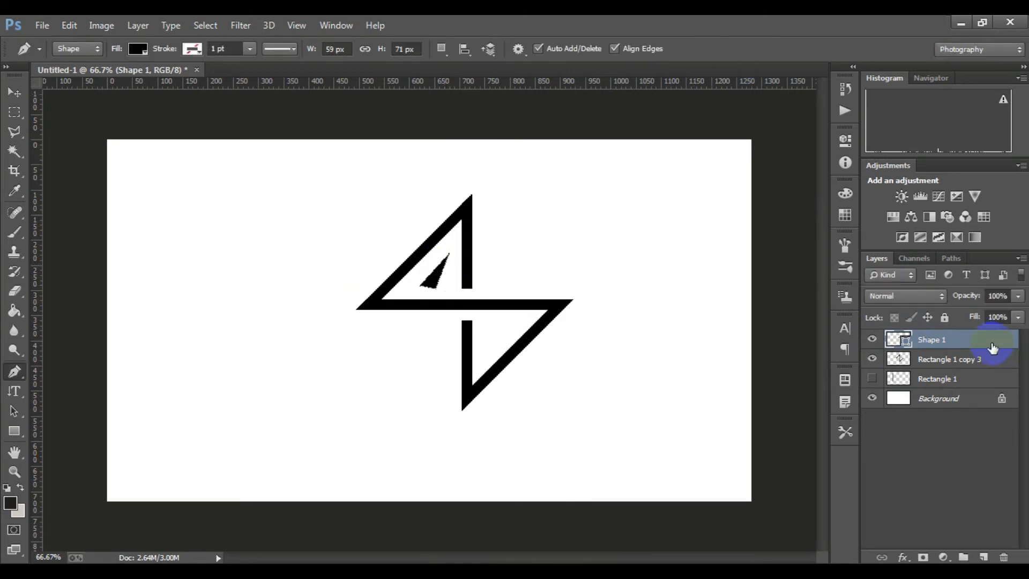
Step: Duplicate the Shape 1 triangle, then move the copy into the lower triangular opening and rotate it so its tip points down
{"action": "left_click_drag", "start_coordinate": [930, 348], "coordinate": [984, 557]}
{"action": "key", "text": "ctrl+t"}
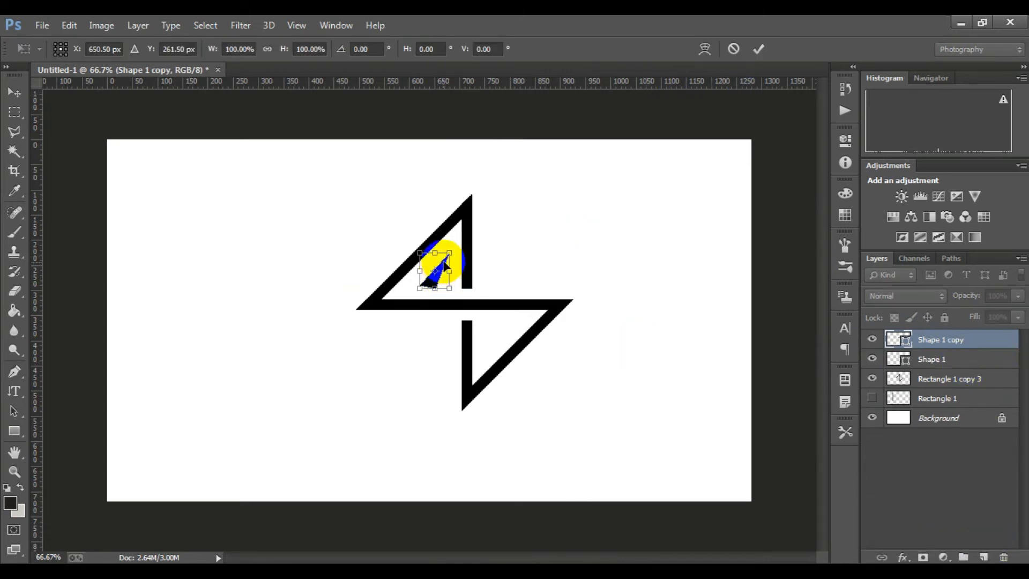
{"action": "left_click_drag", "start_coordinate": [441, 265], "coordinate": [489, 326]}
{"action": "left_click_drag", "start_coordinate": [530, 372], "coordinate": [535, 313]}
{"action": "left_click_drag", "start_coordinate": [512, 330], "coordinate": [518, 333]}
{"action": "left_click", "coordinate": [760, 49]}
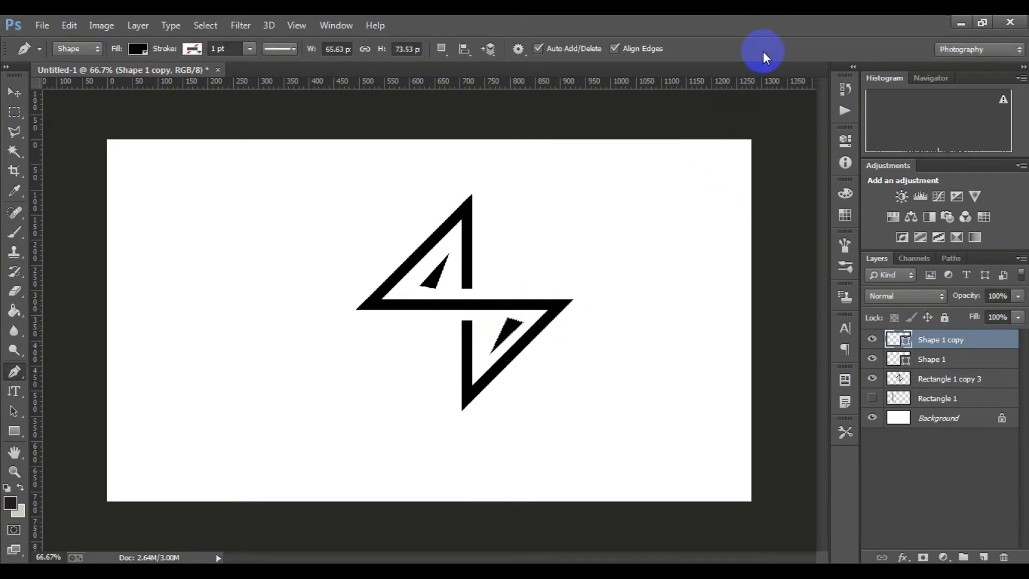
Step: Rasterize the Shape 1 and Shape 1 copy layers
{"action": "scroll", "coordinate": [490, 303], "scroll_direction": "up", "scroll_amount": 1}
{"action": "left_click", "coordinate": [402, 267]}
{"action": "key", "text": "ctrl+z"}
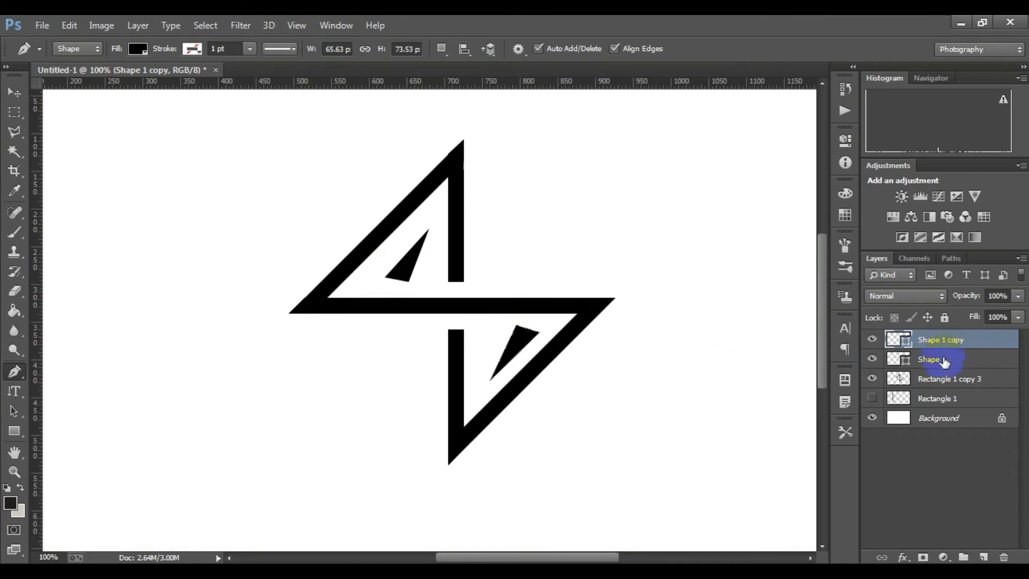
{"action": "left_click", "coordinate": [944, 359]}
{"action": "right_click", "coordinate": [941, 359]}
{"action": "left_click", "coordinate": [666, 220]}
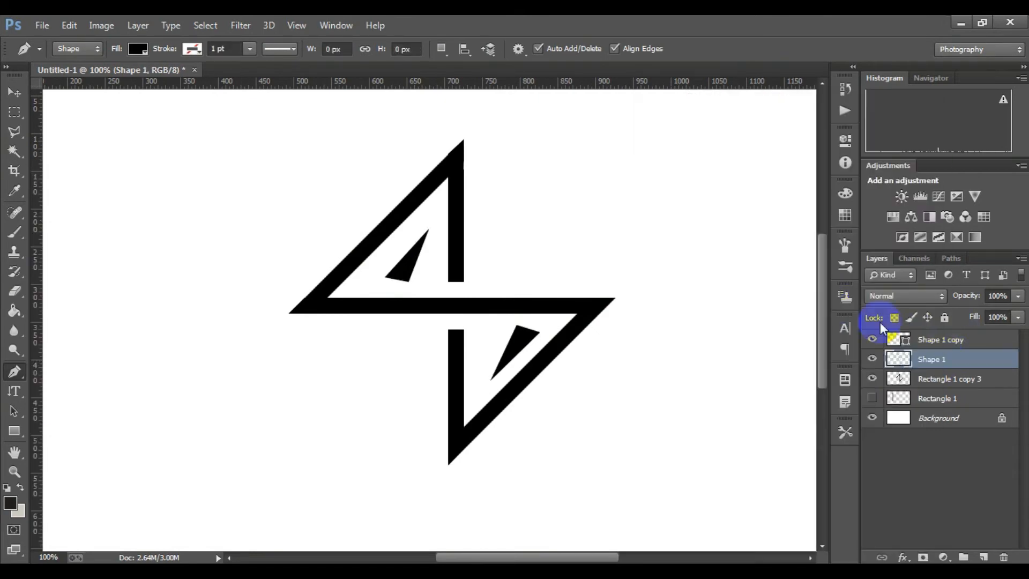
{"action": "left_click", "coordinate": [918, 340]}
{"action": "right_click", "coordinate": [918, 340]}
{"action": "left_click", "coordinate": [670, 223]}
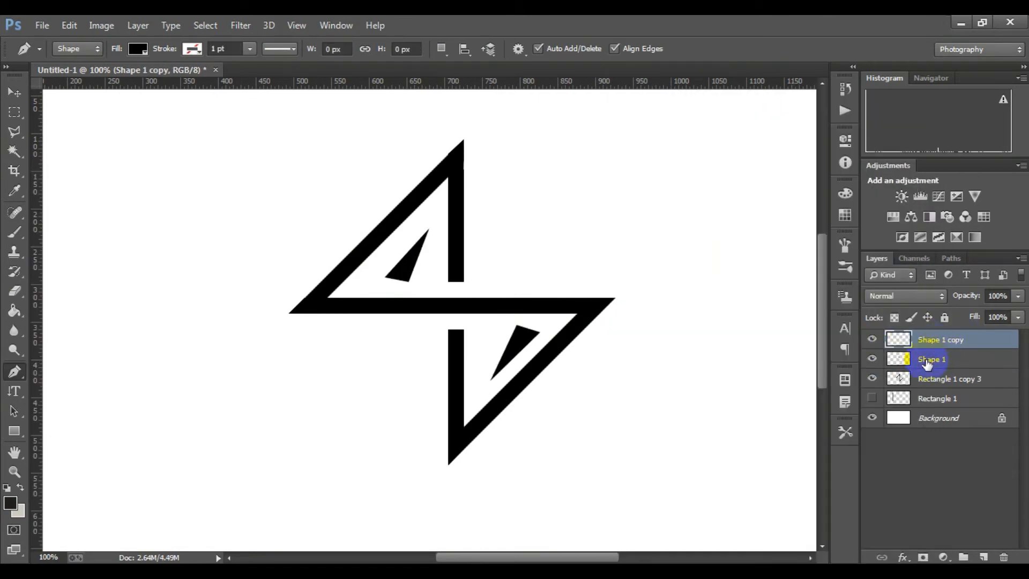
Step: Scale the lower triangle (Shape 1 copy) to about 62% and shrink the upper triangle (Shape 1) to a similar size
{"action": "key", "text": "ctrl+t"}
{"action": "left_click_drag", "start_coordinate": [539, 378], "coordinate": [522, 348]}
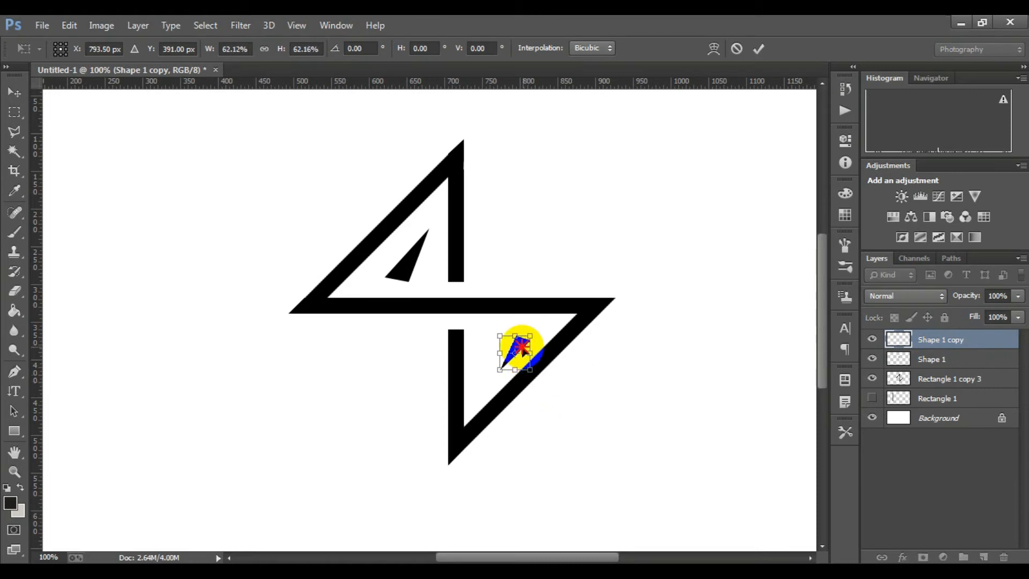
{"action": "left_click", "coordinate": [758, 49]}
{"action": "left_click", "coordinate": [884, 359]}
{"action": "key", "text": "ctrl+t"}
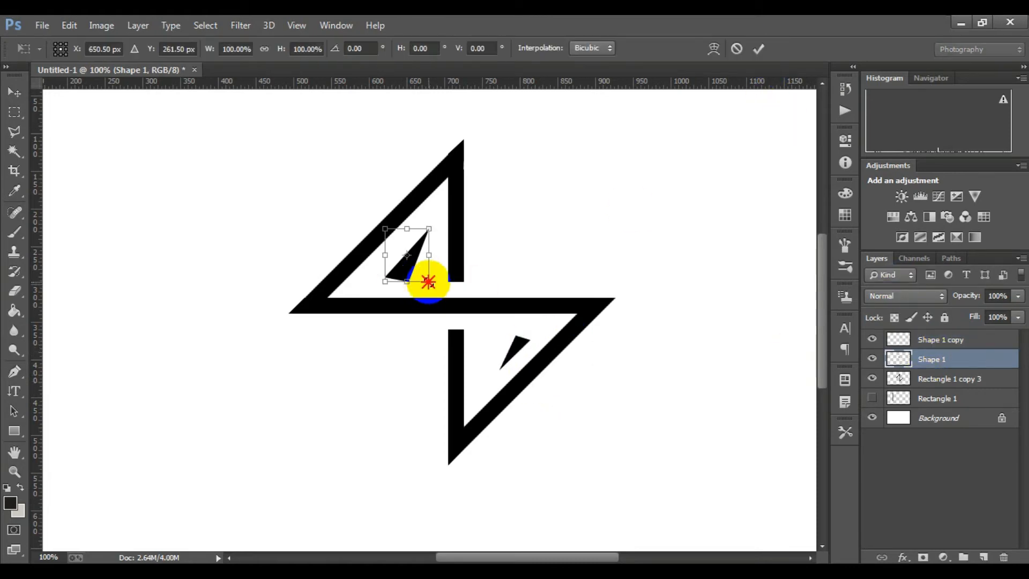
{"action": "left_click_drag", "start_coordinate": [428, 281], "coordinate": [413, 275]}
{"action": "left_click", "coordinate": [758, 49]}
{"action": "key", "text": "p"}
{"action": "left_click", "coordinate": [901, 418]}
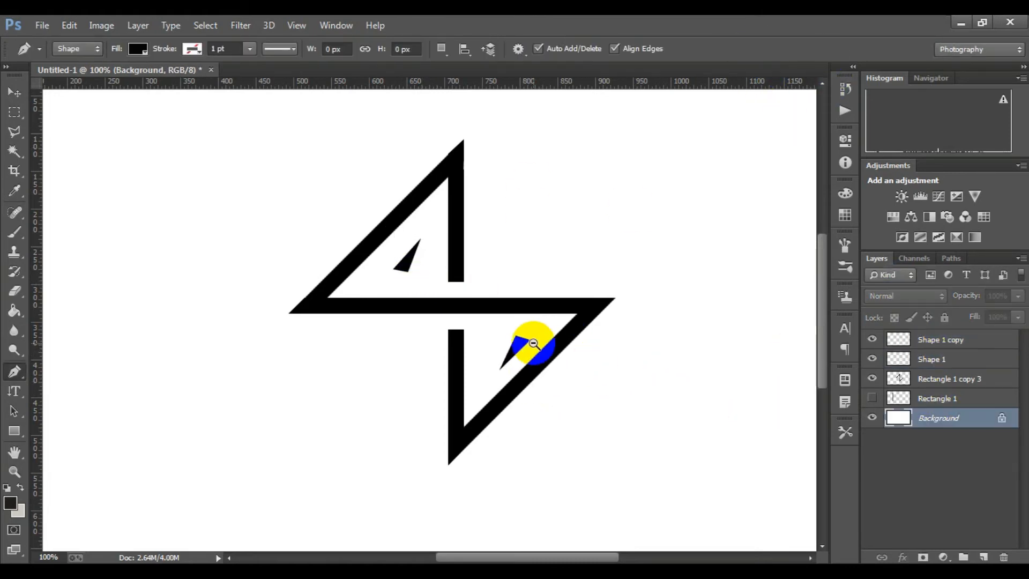
Step: Scale the Rectangle 1 copy 3, Shape 1 and Shape 1 copy layers together to about 50%
{"action": "left_click", "coordinate": [533, 343], "text": "alt"}
{"action": "left_click", "coordinate": [946, 371]}
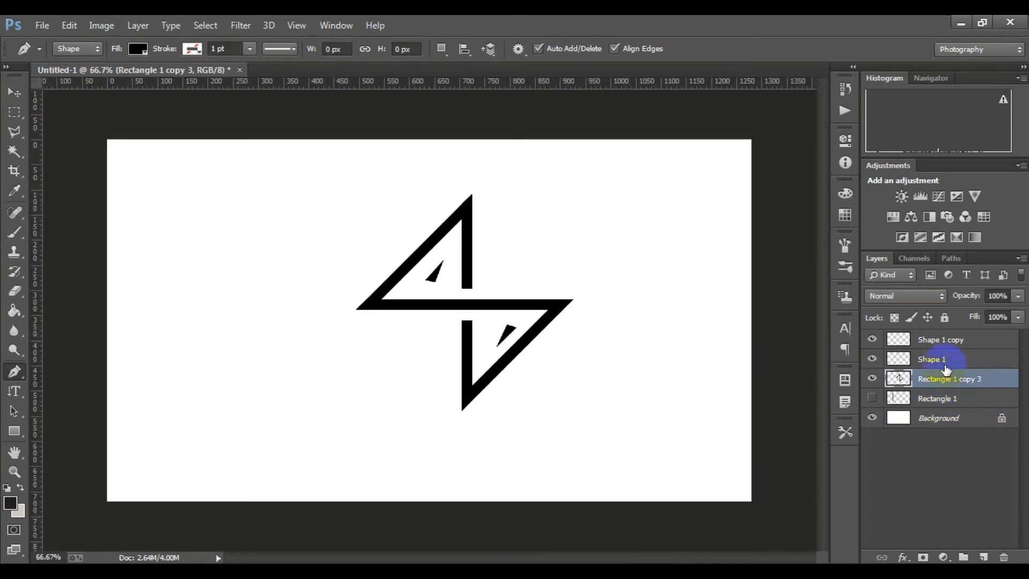
{"action": "left_click", "coordinate": [938, 359], "text": "shift"}
{"action": "left_click", "coordinate": [943, 339], "text": "shift"}
{"action": "key", "text": "ctrl+t"}
{"action": "left_click_drag", "start_coordinate": [572, 411], "coordinate": [512, 367]}
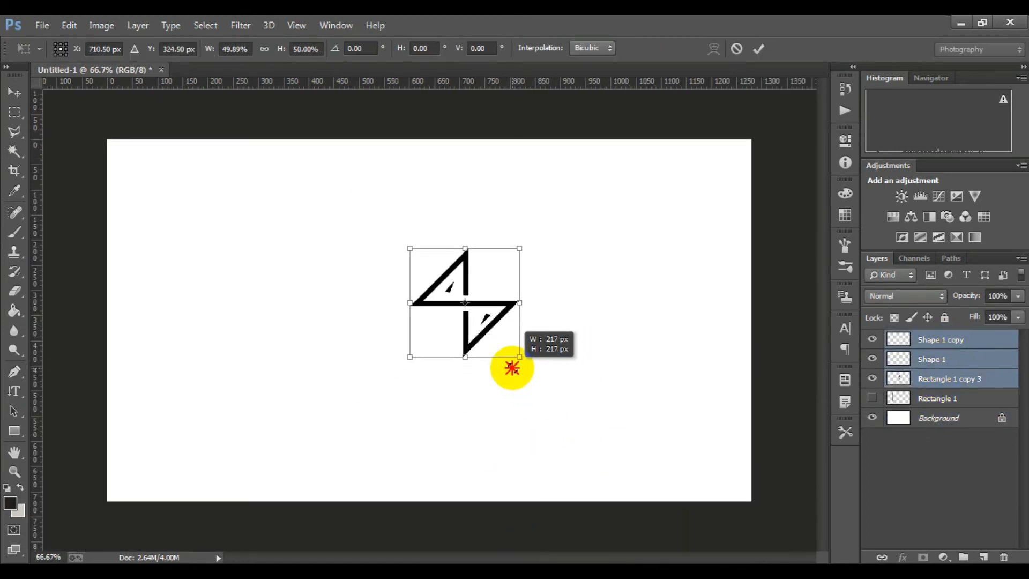
{"action": "left_click", "coordinate": [758, 49]}
Step: Draw a frame around the design about 231 px by 241 px with the Rectangle tool, using no fill and a black stroke
{"action": "key", "text": "u"}
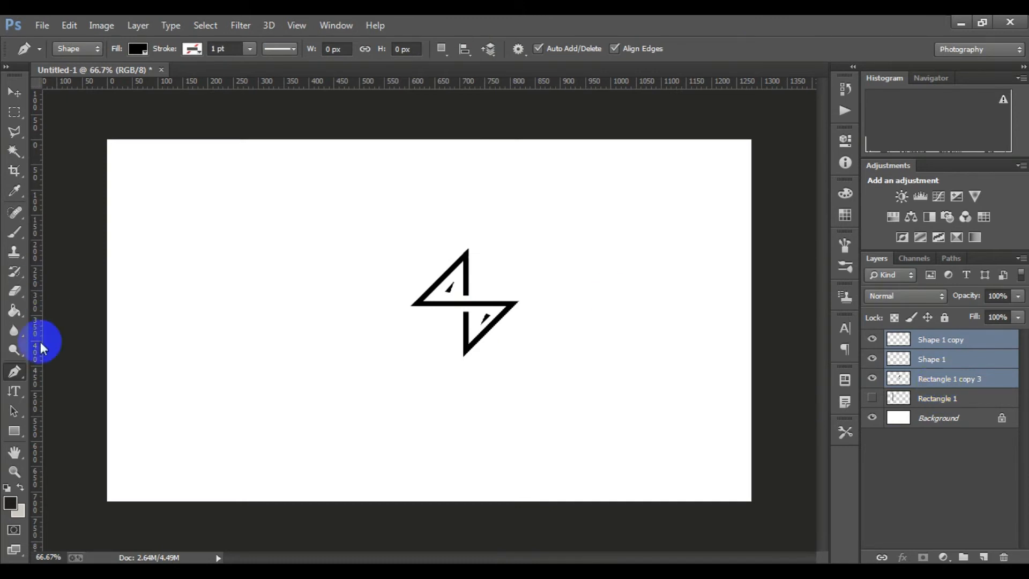
{"action": "left_click", "coordinate": [137, 49]}
{"action": "left_click", "coordinate": [181, 49]}
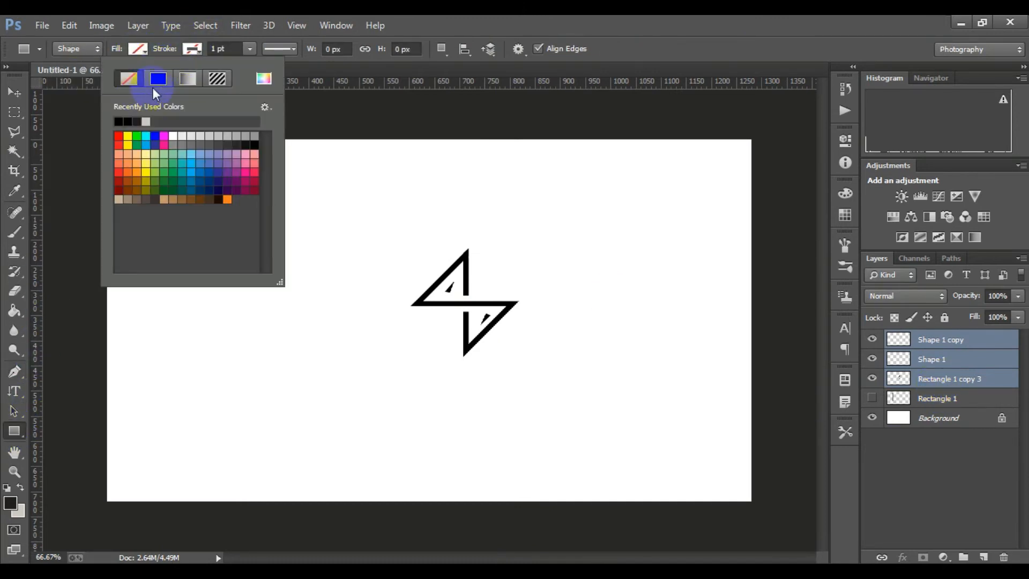
{"action": "left_click", "coordinate": [156, 78]}
{"action": "mouse_move", "coordinate": [405, 230]}
{"action": "left_mouse_down"}
{"action": "mouse_move", "coordinate": [492, 311]}
{"action": "mouse_move", "coordinate": [523, 361]}
{"action": "mouse_move", "coordinate": [522, 350]}
{"action": "left_mouse_up"}
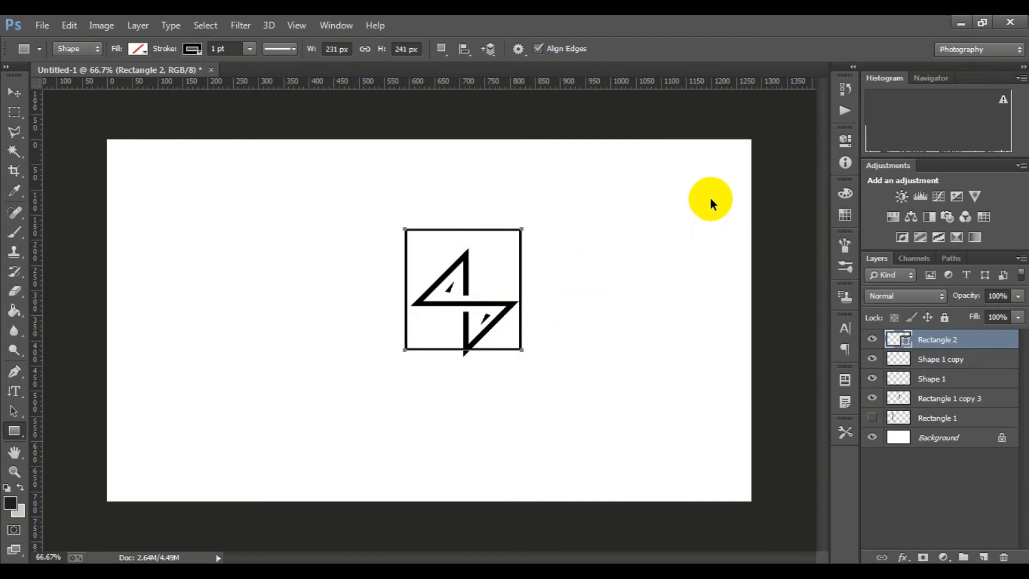
Step: Resize the Rectangle 2 frame around the design to about 237 px by 200 px
{"action": "key", "text": "ctrl+plus"}
{"action": "key", "text": "ctrl+t"}
{"action": "left_click_drag", "start_coordinate": [484, 207], "coordinate": [488, 238]}
{"action": "left_click_drag", "start_coordinate": [570, 314], "coordinate": [578, 312]}
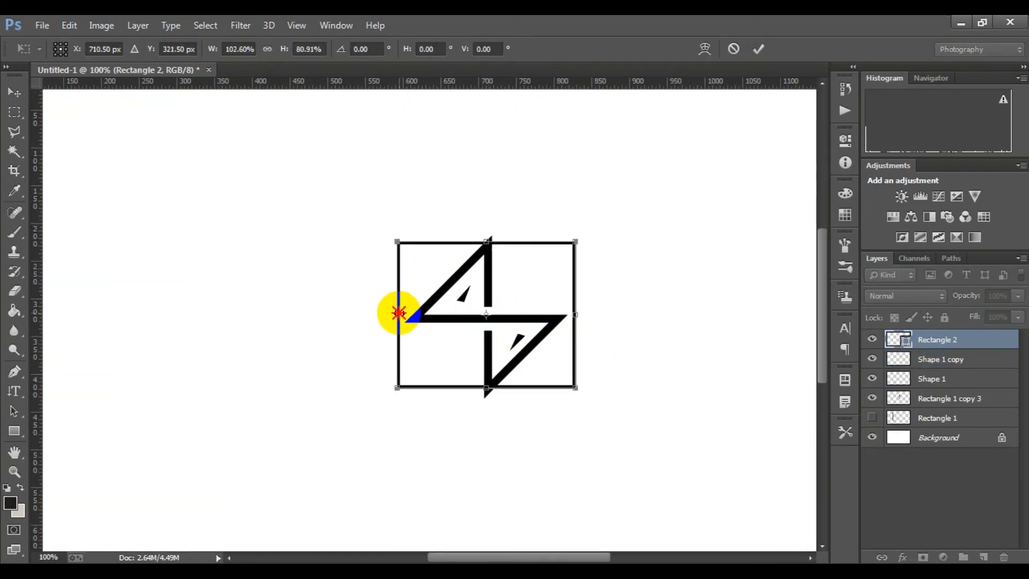
{"action": "left_click", "coordinate": [758, 48]}
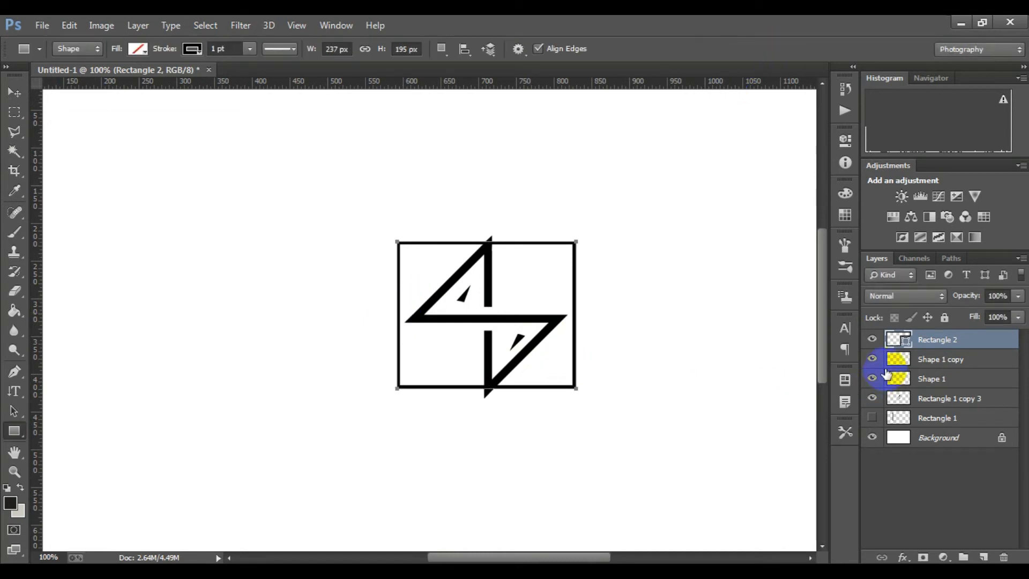
{"action": "key", "text": "ctrl+t"}
{"action": "left_click_drag", "start_coordinate": [489, 387], "coordinate": [490, 392]}
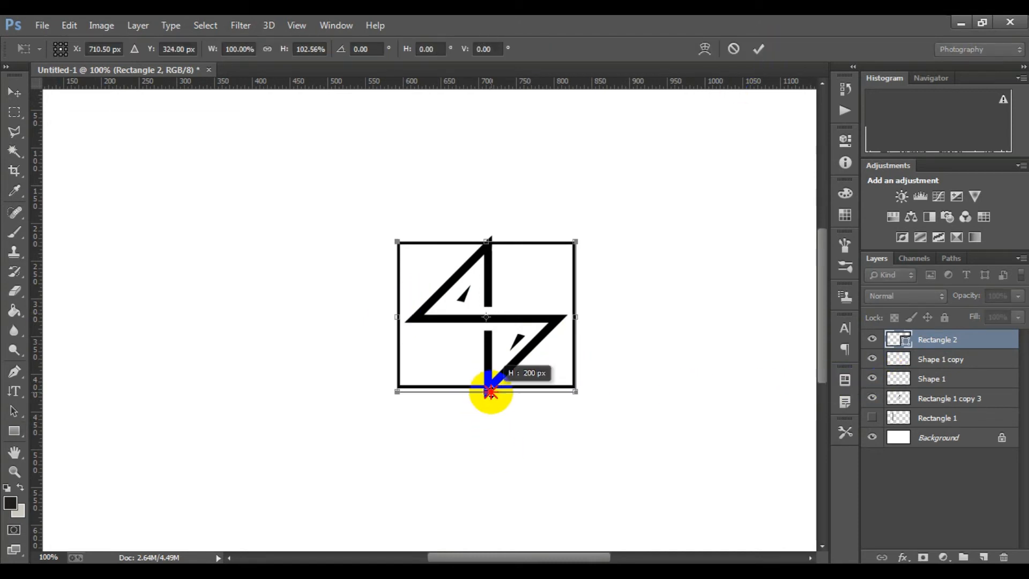
{"action": "left_click", "coordinate": [758, 49]}
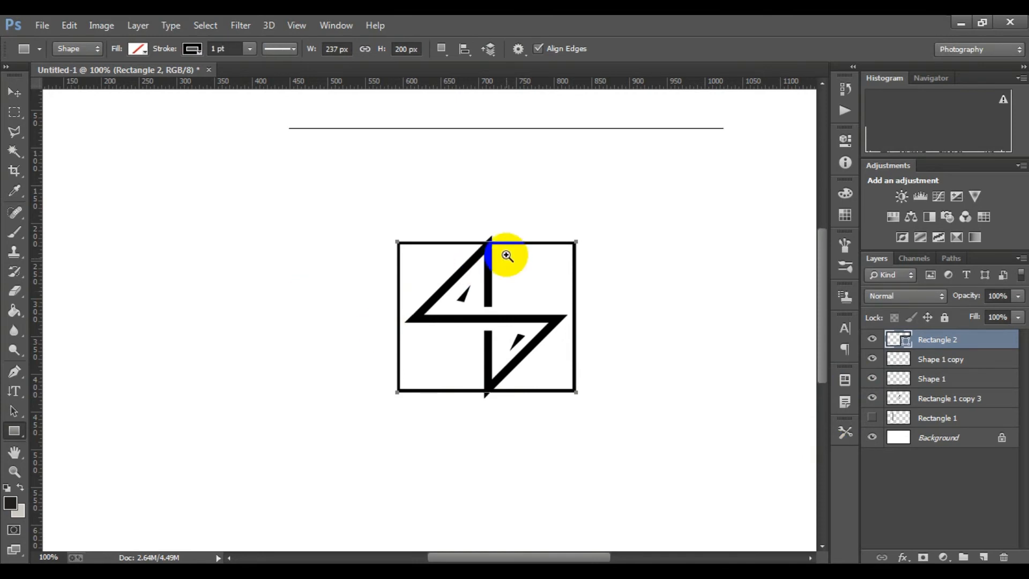
Step: Set the Rectangle 2 frame's stroke width to 2.5 pt to match the thickness of the design's bars
{"action": "scroll", "coordinate": [506, 253], "scroll_direction": "up", "scroll_amount": 1}
{"action": "left_click", "coordinate": [192, 49]}
{"action": "left_click", "coordinate": [250, 49]}
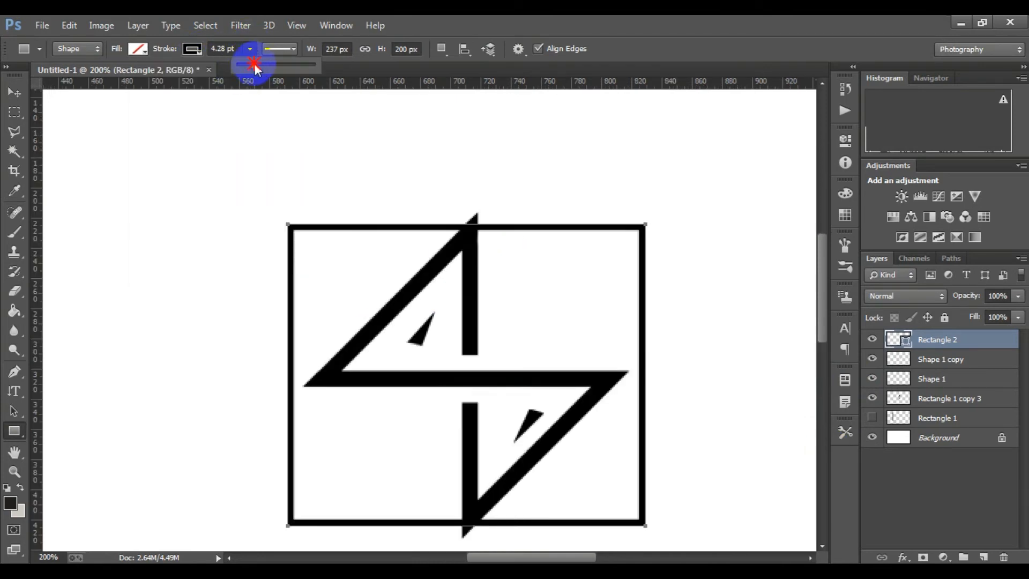
{"action": "left_click", "coordinate": [254, 63]}
{"action": "left_click_drag", "start_coordinate": [254, 63], "coordinate": [252, 66]}
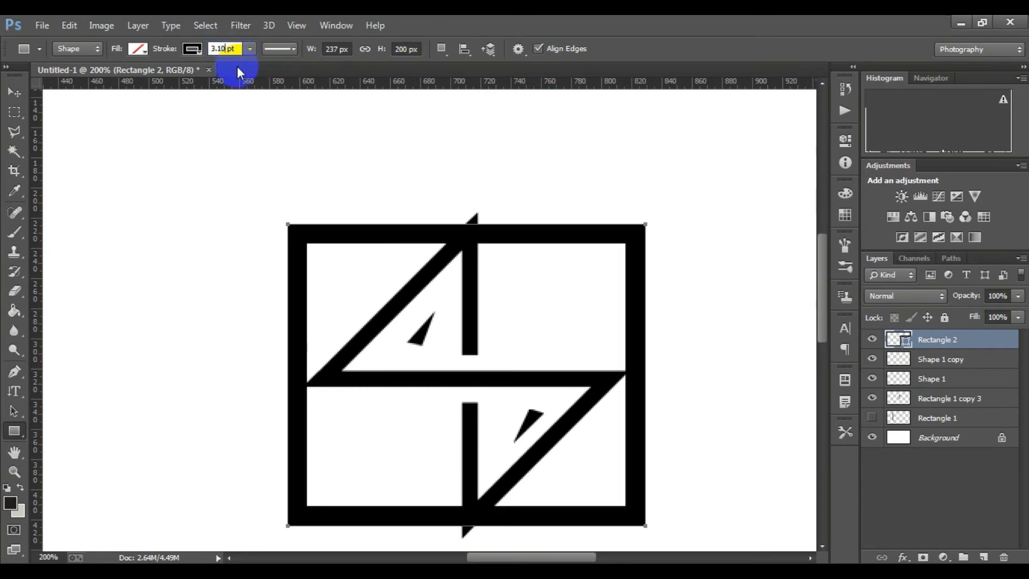
{"action": "key", "text": "Return"}
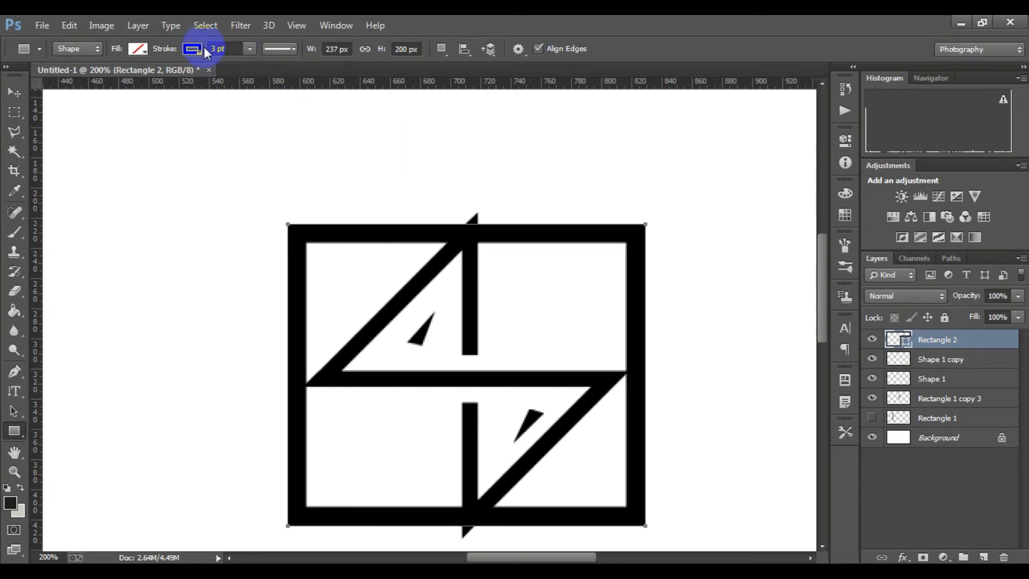
{"action": "left_click", "coordinate": [477, 393]}
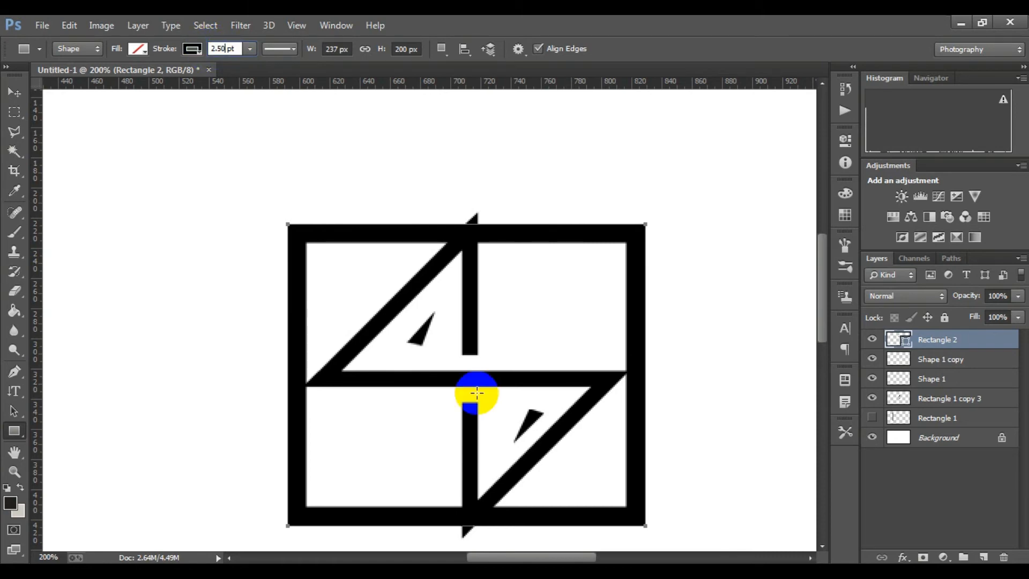
{"action": "key", "text": "Return"}
Step: Rasterize the Rectangle 2 frame layer
{"action": "left_click", "coordinate": [957, 438]}
{"action": "left_click", "coordinate": [956, 337]}
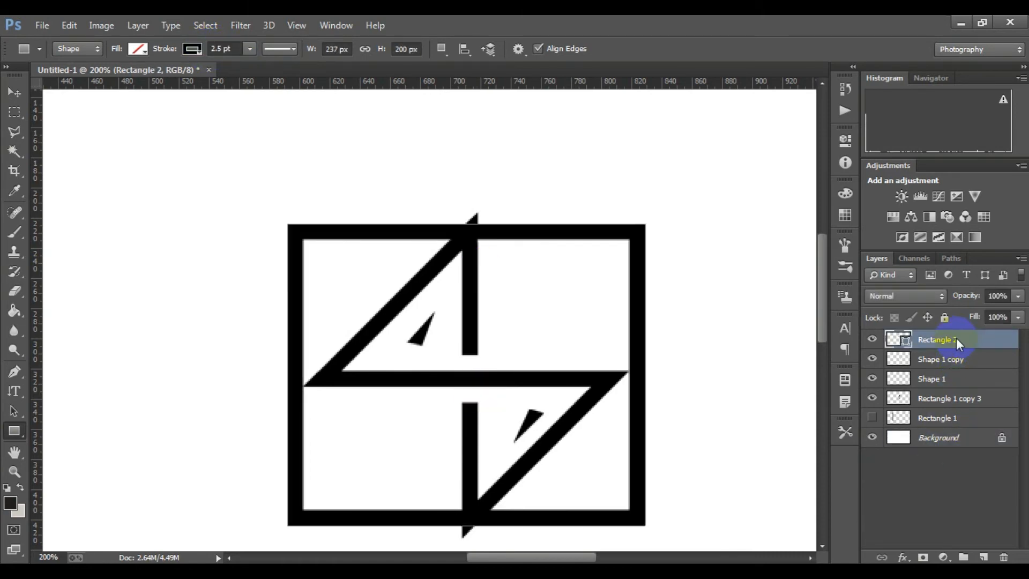
{"action": "right_click", "coordinate": [956, 338]}
{"action": "left_click", "coordinate": [708, 221]}
Step: Stretch the frame to about 244 px by 217 px so its horizontal edges reach the design's upper and lower tips
{"action": "key", "text": "ctrl+t"}
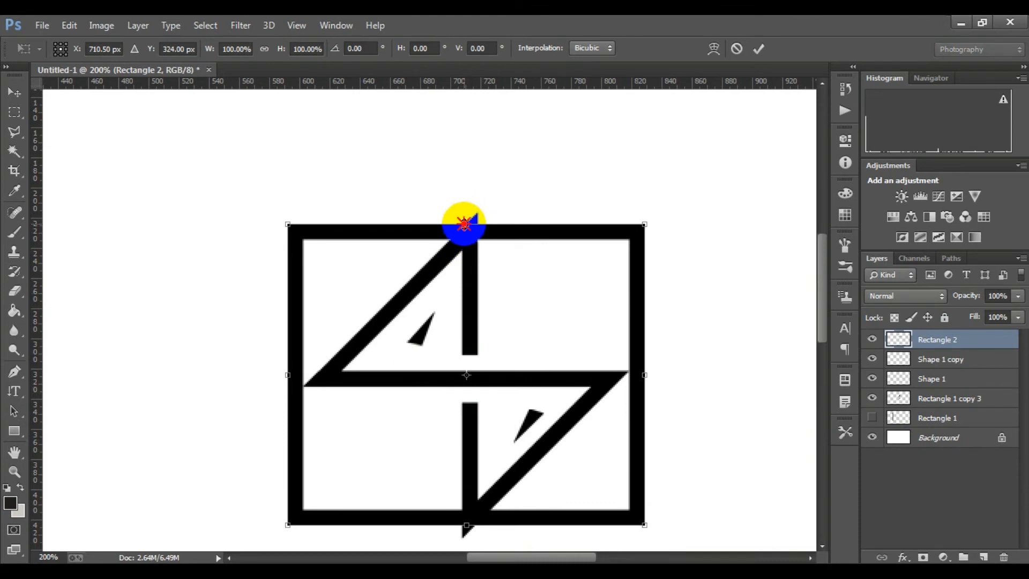
{"action": "left_click_drag", "start_coordinate": [466, 224], "coordinate": [466, 212]}
{"action": "mouse_move", "coordinate": [481, 526]}
{"action": "left_mouse_down"}
{"action": "mouse_move", "coordinate": [472, 552]}
{"action": "mouse_move", "coordinate": [469, 540]}
{"action": "left_mouse_up"}
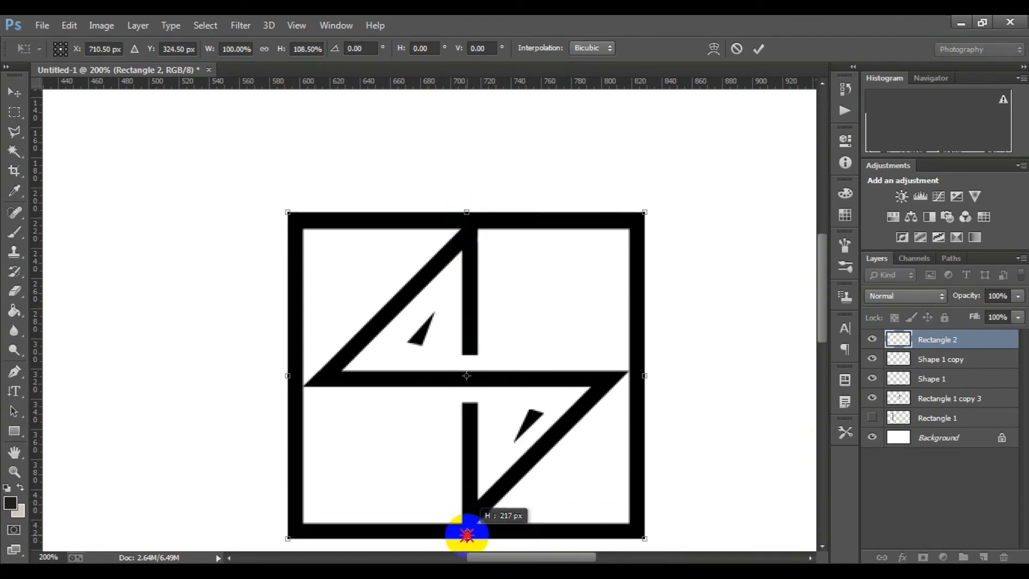
{"action": "left_click_drag", "start_coordinate": [288, 375], "coordinate": [281, 376]}
{"action": "left_click_drag", "start_coordinate": [634, 380], "coordinate": [650, 368]}
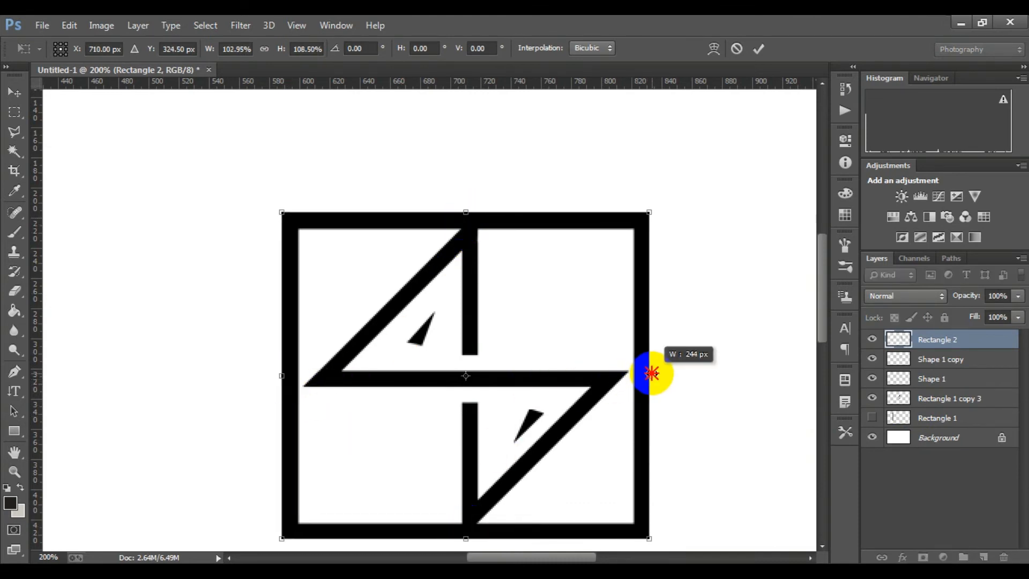
{"action": "left_click", "coordinate": [758, 48]}
Step: Cut gaps in the frame's upper and lower edges by deleting a narrow vertical marquee strip from the Rectangle 2 layer, then deselect
{"action": "left_click_drag", "start_coordinate": [546, 275], "coordinate": [541, 160]}
{"action": "left_click_drag", "start_coordinate": [556, 317], "coordinate": [556, 365]}
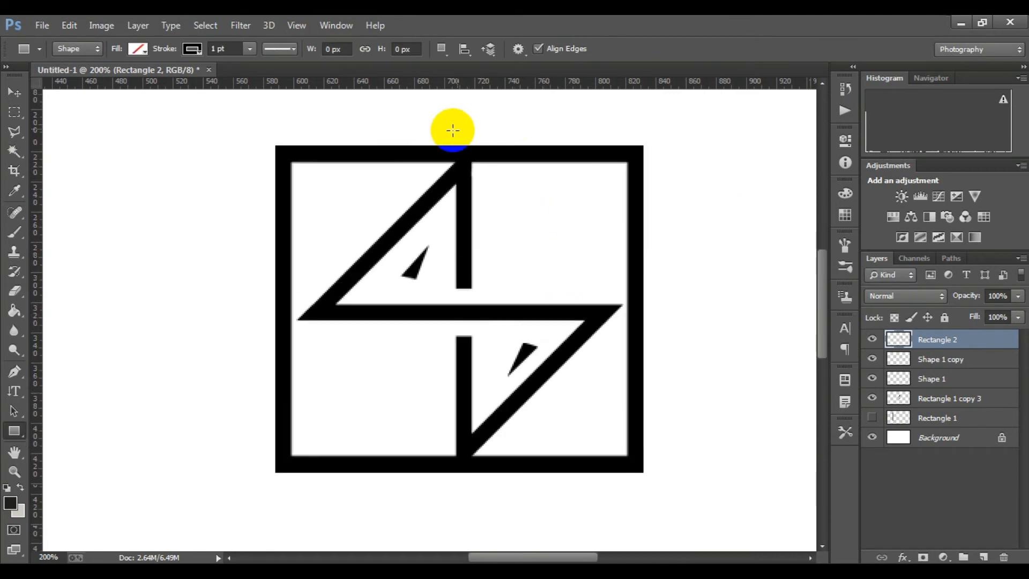
{"action": "left_click", "coordinate": [8, 116]}
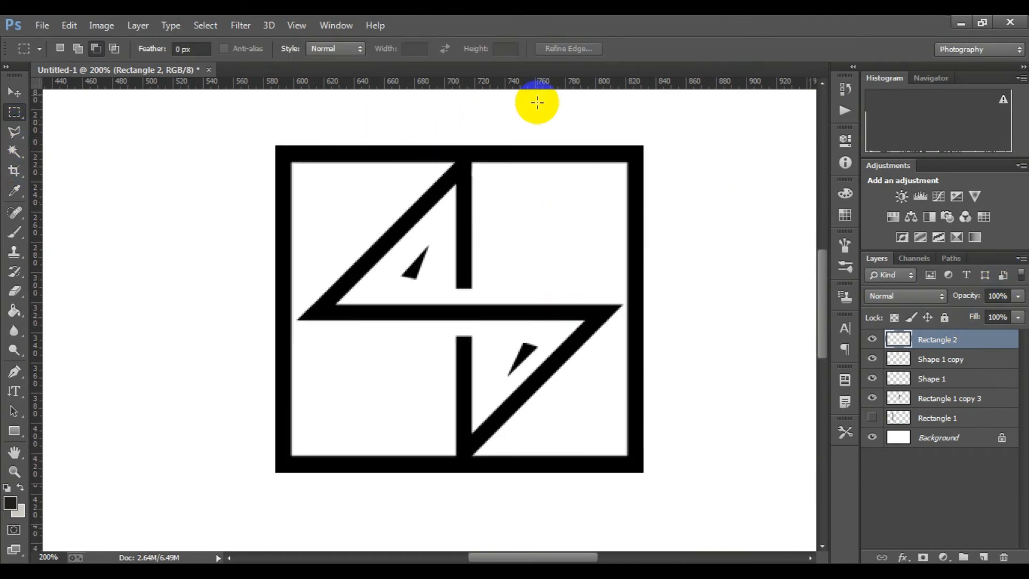
{"action": "scroll", "coordinate": [501, 207], "scroll_direction": "up", "scroll_amount": 1}
{"action": "left_click_drag", "start_coordinate": [408, 142], "coordinate": [481, 539]}
{"action": "scroll", "coordinate": [522, 436], "scroll_direction": "up", "scroll_amount": 4}
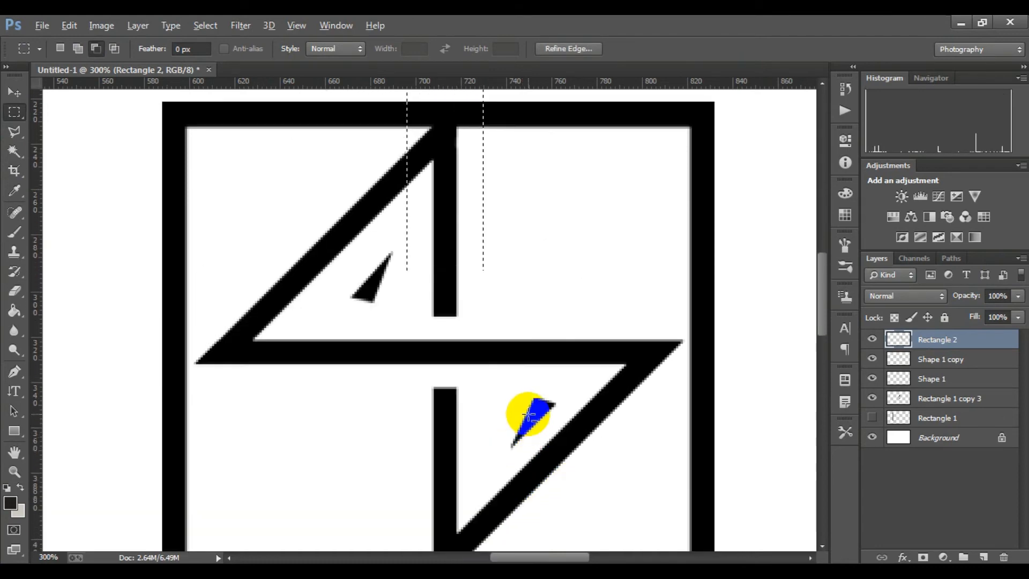
{"action": "scroll", "coordinate": [528, 405], "scroll_direction": "down", "scroll_amount": 2}
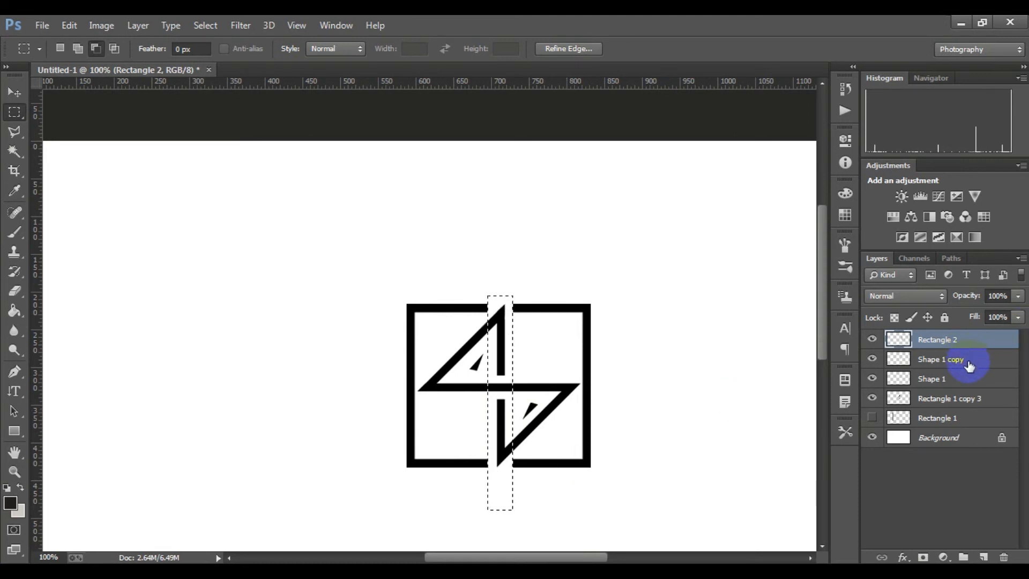
{"action": "left_click", "coordinate": [597, 379]}
{"action": "scroll", "coordinate": [592, 384], "scroll_direction": "down", "scroll_amount": 1}
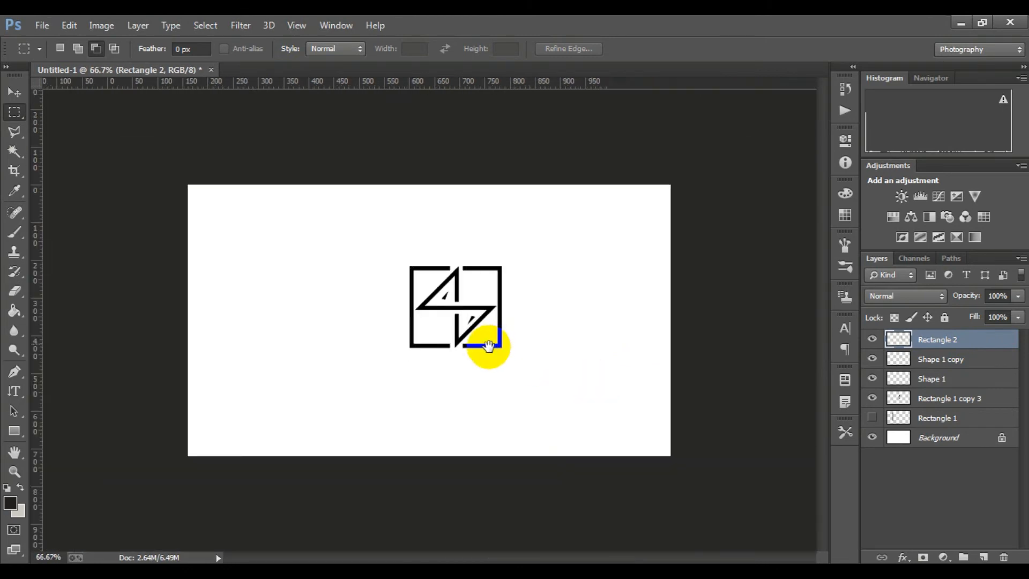
Step: Group the Rectangle 2, Shape 1 copy, Shape 1 and Rectangle 1 copy 3 layers
{"action": "left_click", "coordinate": [516, 348], "text": "ctrl"}
{"action": "left_click", "coordinate": [518, 348], "text": "ctrl"}
{"action": "scroll", "coordinate": [504, 408], "scroll_direction": "up", "scroll_amount": 1}
{"action": "scroll", "coordinate": [489, 374], "scroll_direction": "down", "scroll_amount": 3}
{"action": "scroll", "coordinate": [498, 365], "scroll_direction": "up", "scroll_amount": 3}
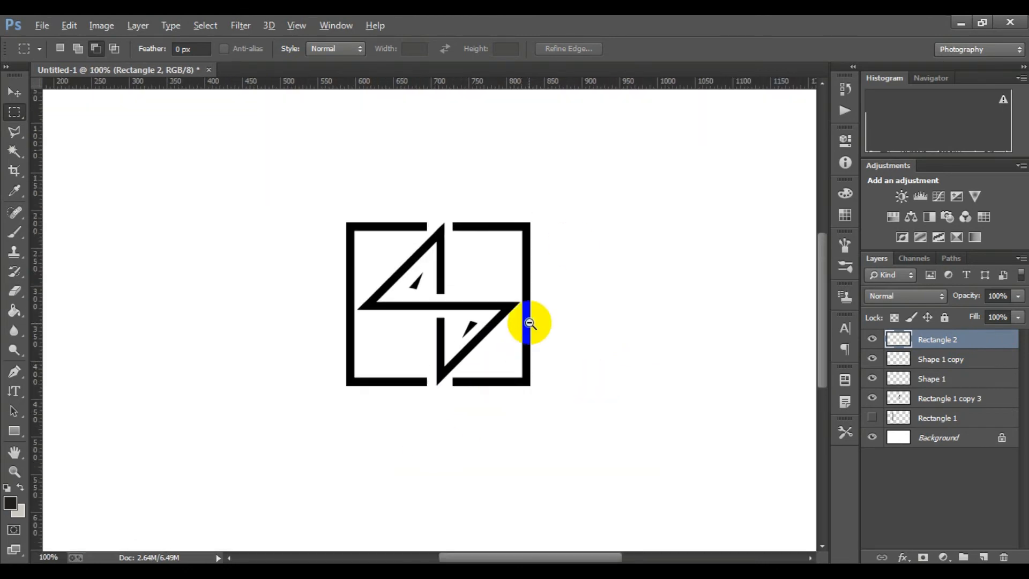
{"action": "left_click", "coordinate": [529, 323], "text": "alt"}
{"action": "left_click", "coordinate": [947, 402], "text": "shift"}
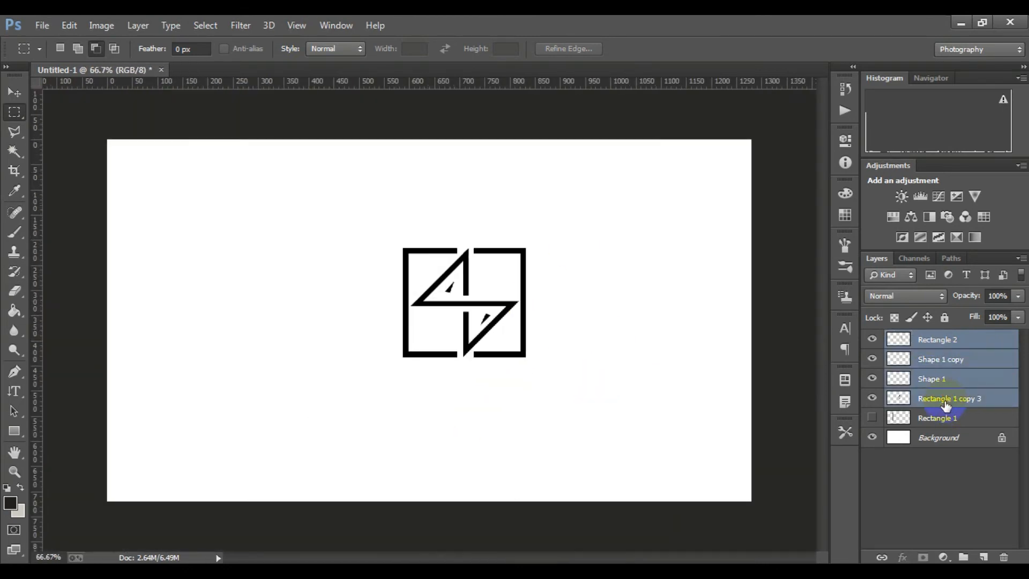
{"action": "key", "text": "ctrl+g"}
Step: Scale the grouped logo to about 93.5% and move it closer to the canvas centre
{"action": "key", "text": "ctrl+t"}
{"action": "mouse_move", "coordinate": [526, 356]}
{"action": "left_mouse_down"}
{"action": "mouse_move", "coordinate": [591, 396]}
{"action": "mouse_move", "coordinate": [512, 361]}
{"action": "left_mouse_up"}
{"action": "left_click_drag", "start_coordinate": [497, 305], "coordinate": [473, 303]}
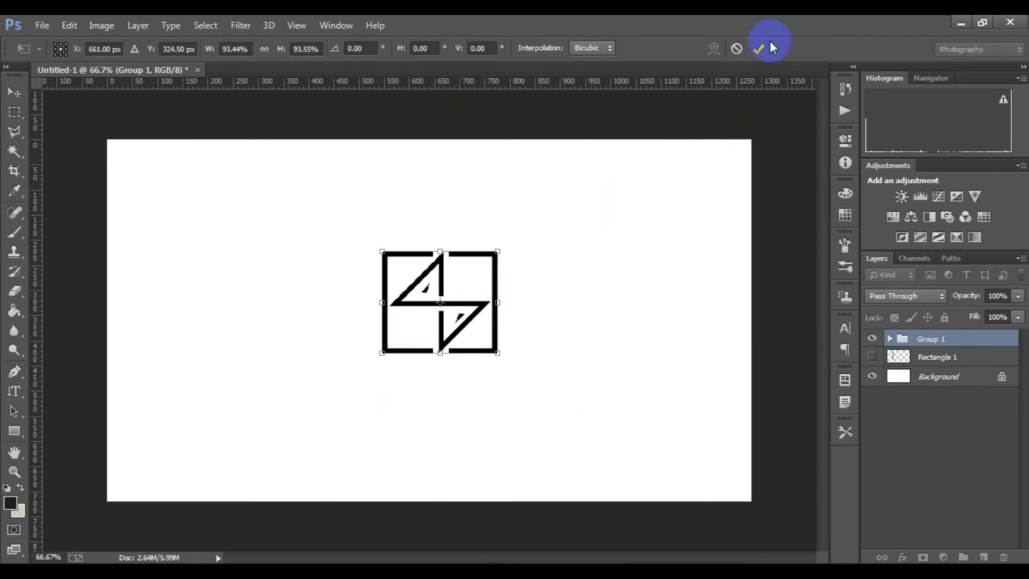
{"action": "left_click", "coordinate": [770, 43]}
{"action": "key", "text": "m"}
Step: Fill the Background layer with the dark grey swatch colour, #211f1f
{"action": "left_click", "coordinate": [915, 340]}
{"action": "left_click", "coordinate": [19, 487]}
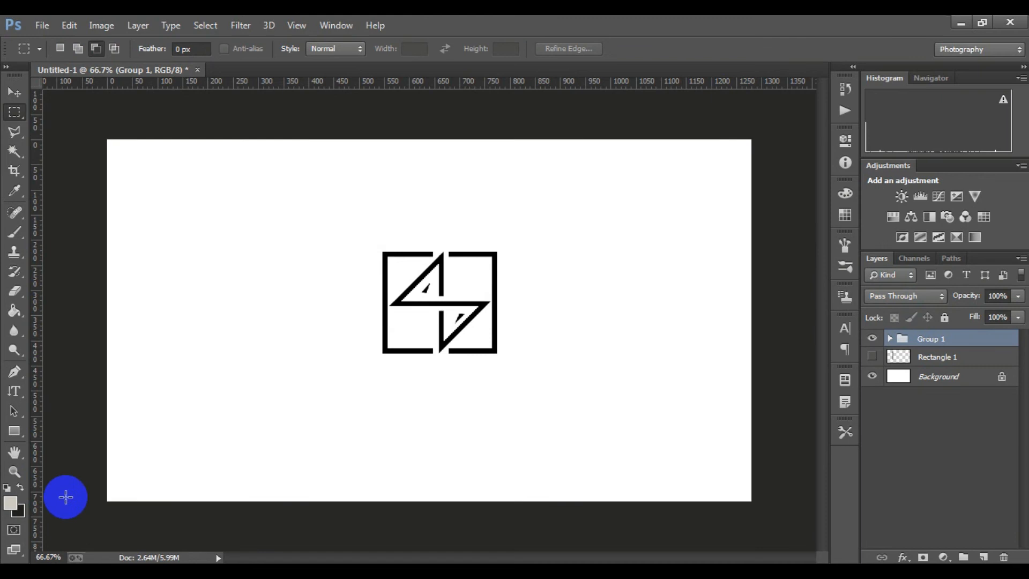
{"action": "left_click", "coordinate": [934, 376]}
{"action": "key", "text": "ctrl+BackSpace"}
{"action": "left_click", "coordinate": [966, 343]}
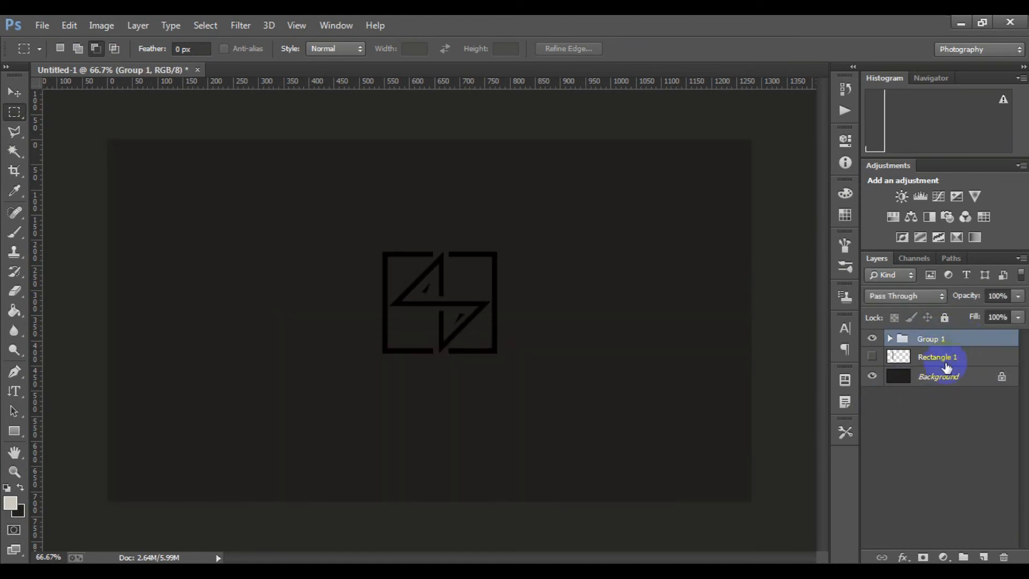
{"action": "left_click", "coordinate": [20, 487]}
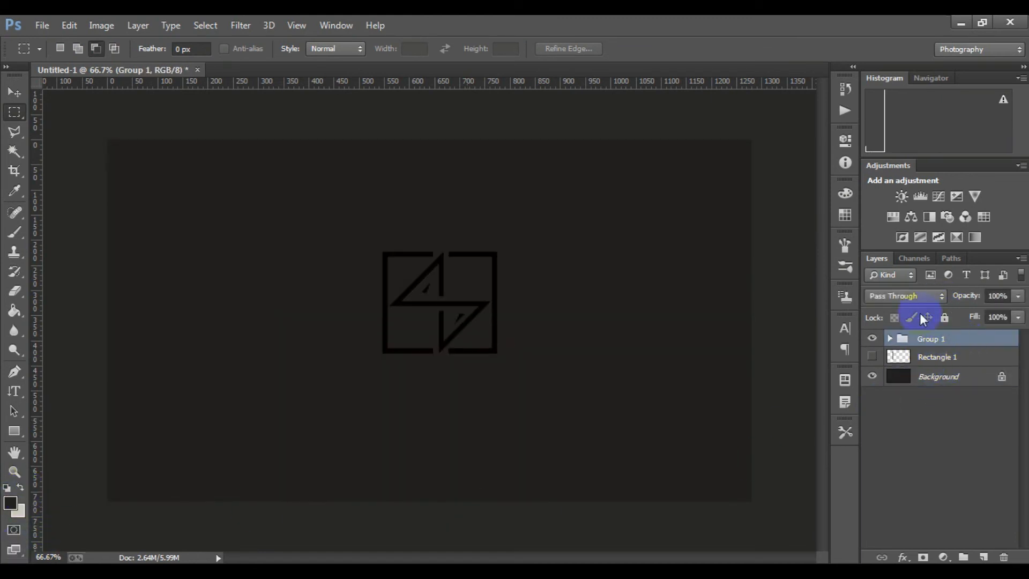
Step: Set the foreground colour to pure black and fill the Background layer with it
{"action": "left_click", "coordinate": [938, 377]}
{"action": "left_click", "coordinate": [9, 502]}
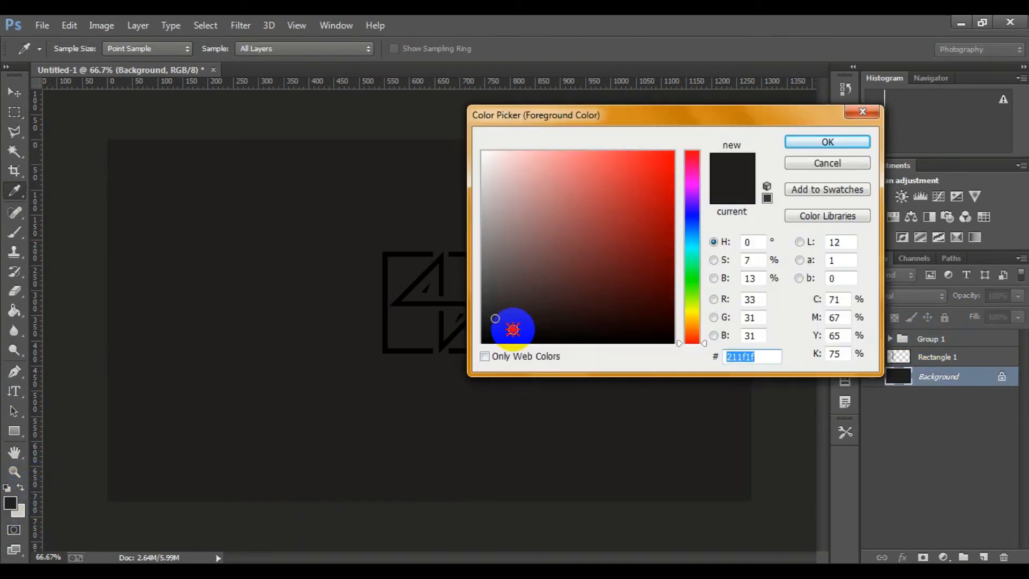
{"action": "left_click_drag", "start_coordinate": [510, 324], "coordinate": [487, 348]}
{"action": "left_click", "coordinate": [793, 143]}
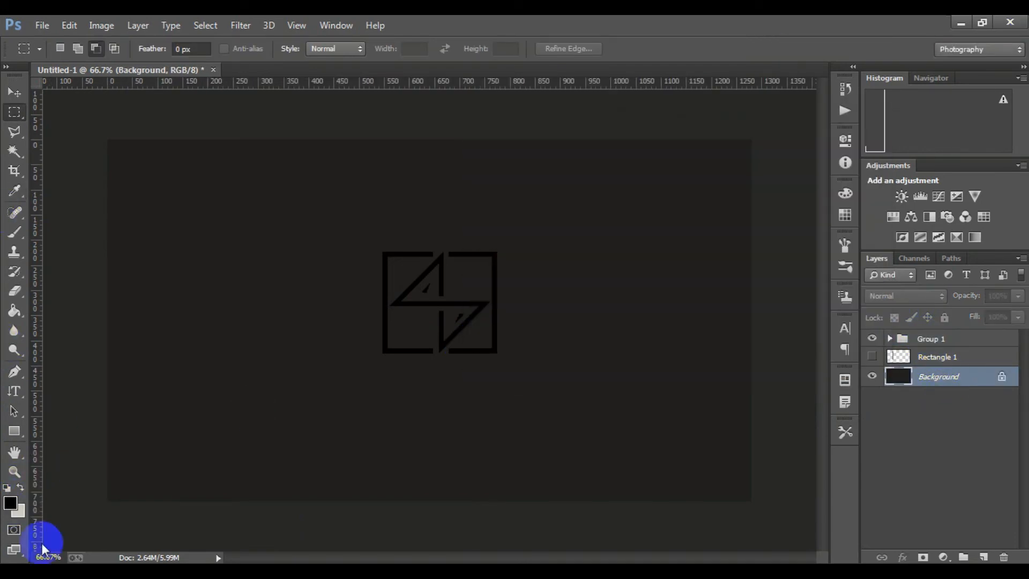
{"action": "key", "text": "alt+BackSpace"}
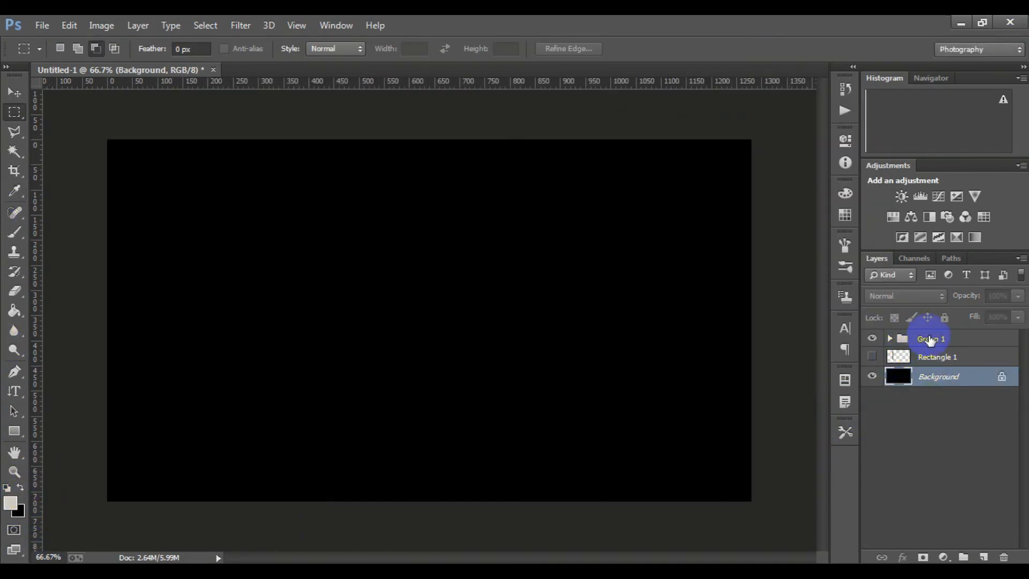
Step: Add a white Color Overlay layer style to Group 1 at Normal blend mode and 100% opacity
{"action": "right_click", "coordinate": [921, 339]}
{"action": "left_click", "coordinate": [839, 136]}
{"action": "left_click", "coordinate": [458, 266]}
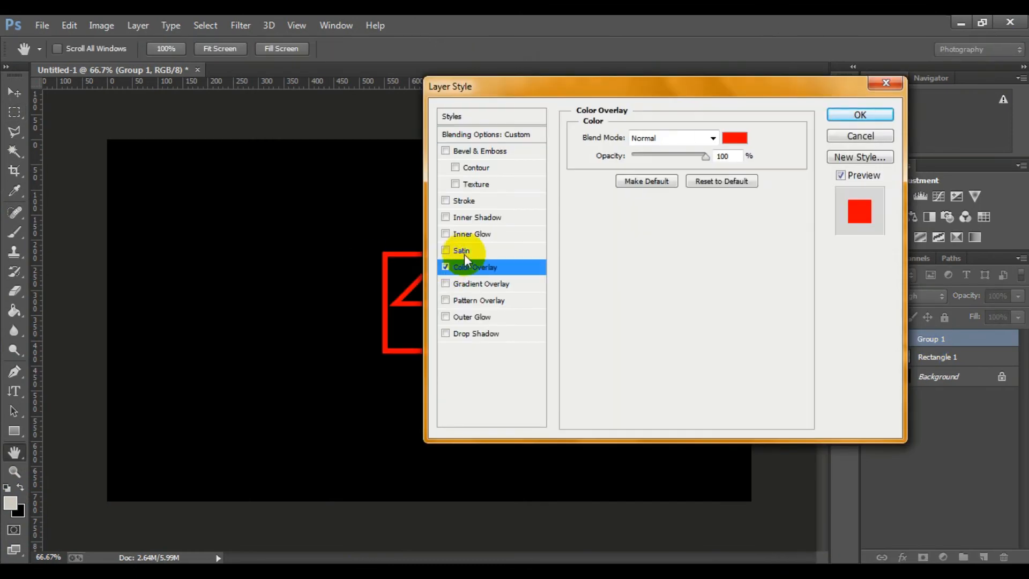
{"action": "left_click_drag", "start_coordinate": [651, 83], "coordinate": [714, 102]}
{"action": "left_click", "coordinate": [938, 138]}
{"action": "left_click", "coordinate": [477, 148]}
{"action": "left_click", "coordinate": [810, 142]}
{"action": "left_click", "coordinate": [952, 115]}
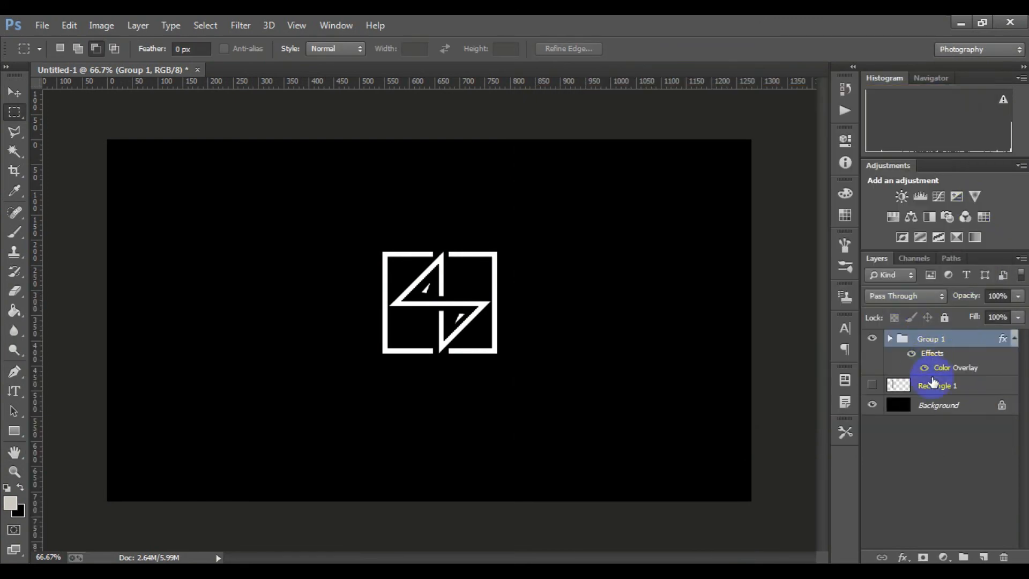
Step: Scale the Group 1 logo to about 90% and move it to the centre of the canvas
{"action": "key", "text": "ctrl+t"}
{"action": "left_click_drag", "start_coordinate": [502, 356], "coordinate": [496, 349]}
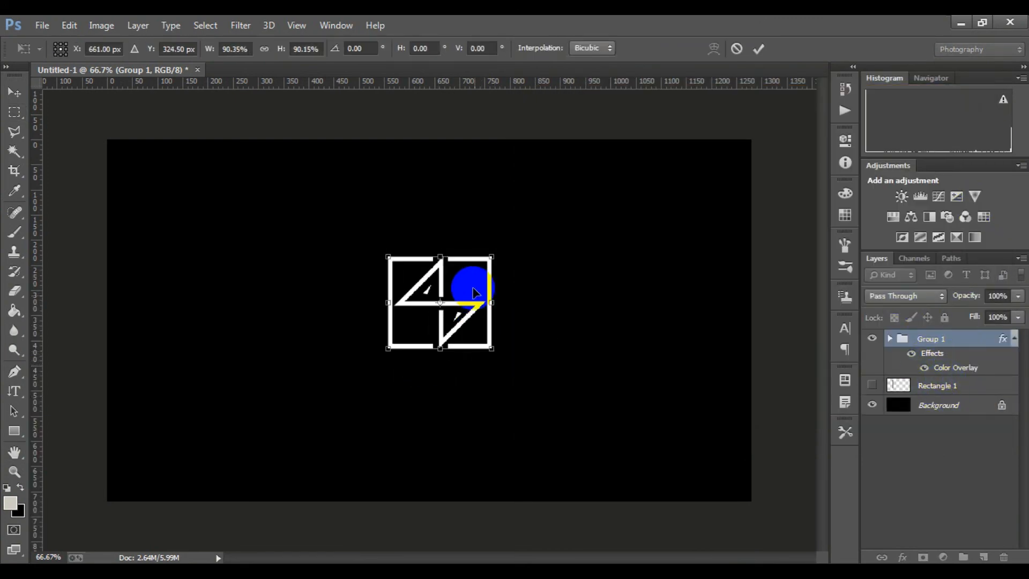
{"action": "left_click_drag", "start_coordinate": [470, 284], "coordinate": [455, 294]}
{"action": "left_click", "coordinate": [758, 49]}
{"action": "key", "text": "ctrl+minus"}
{"action": "key", "text": "ctrl+minus"}
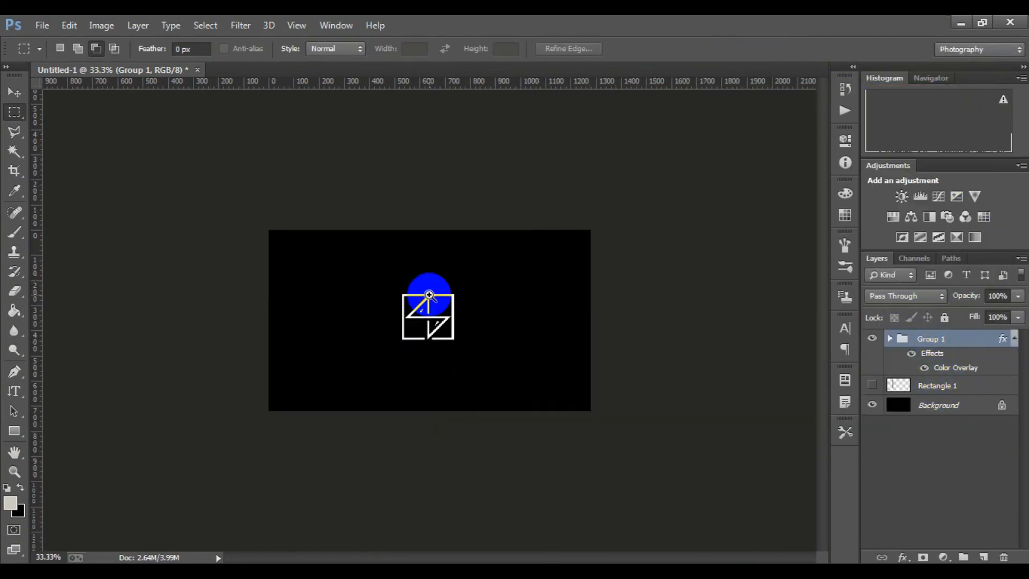
{"action": "key", "text": "ctrl+plus"}
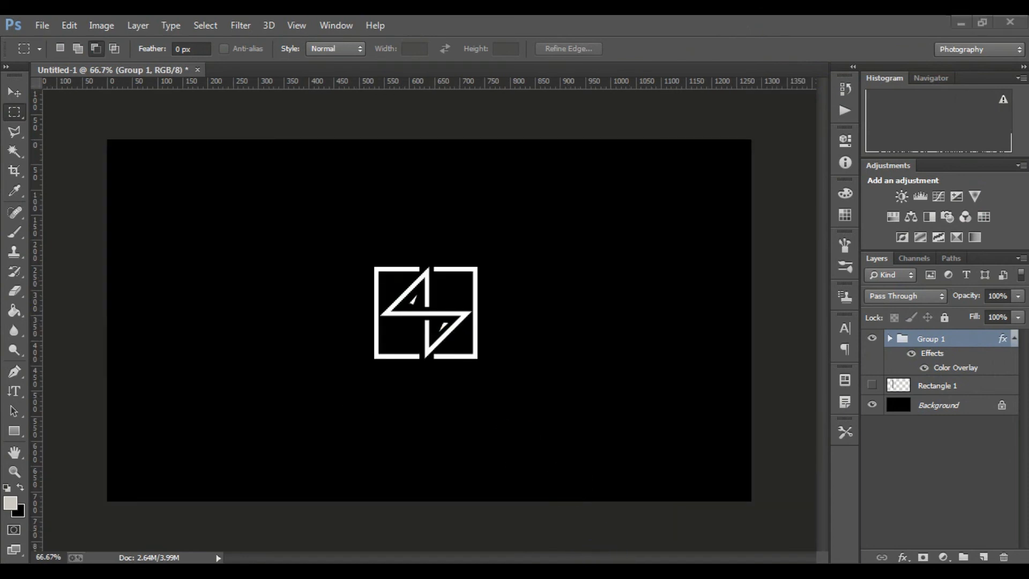